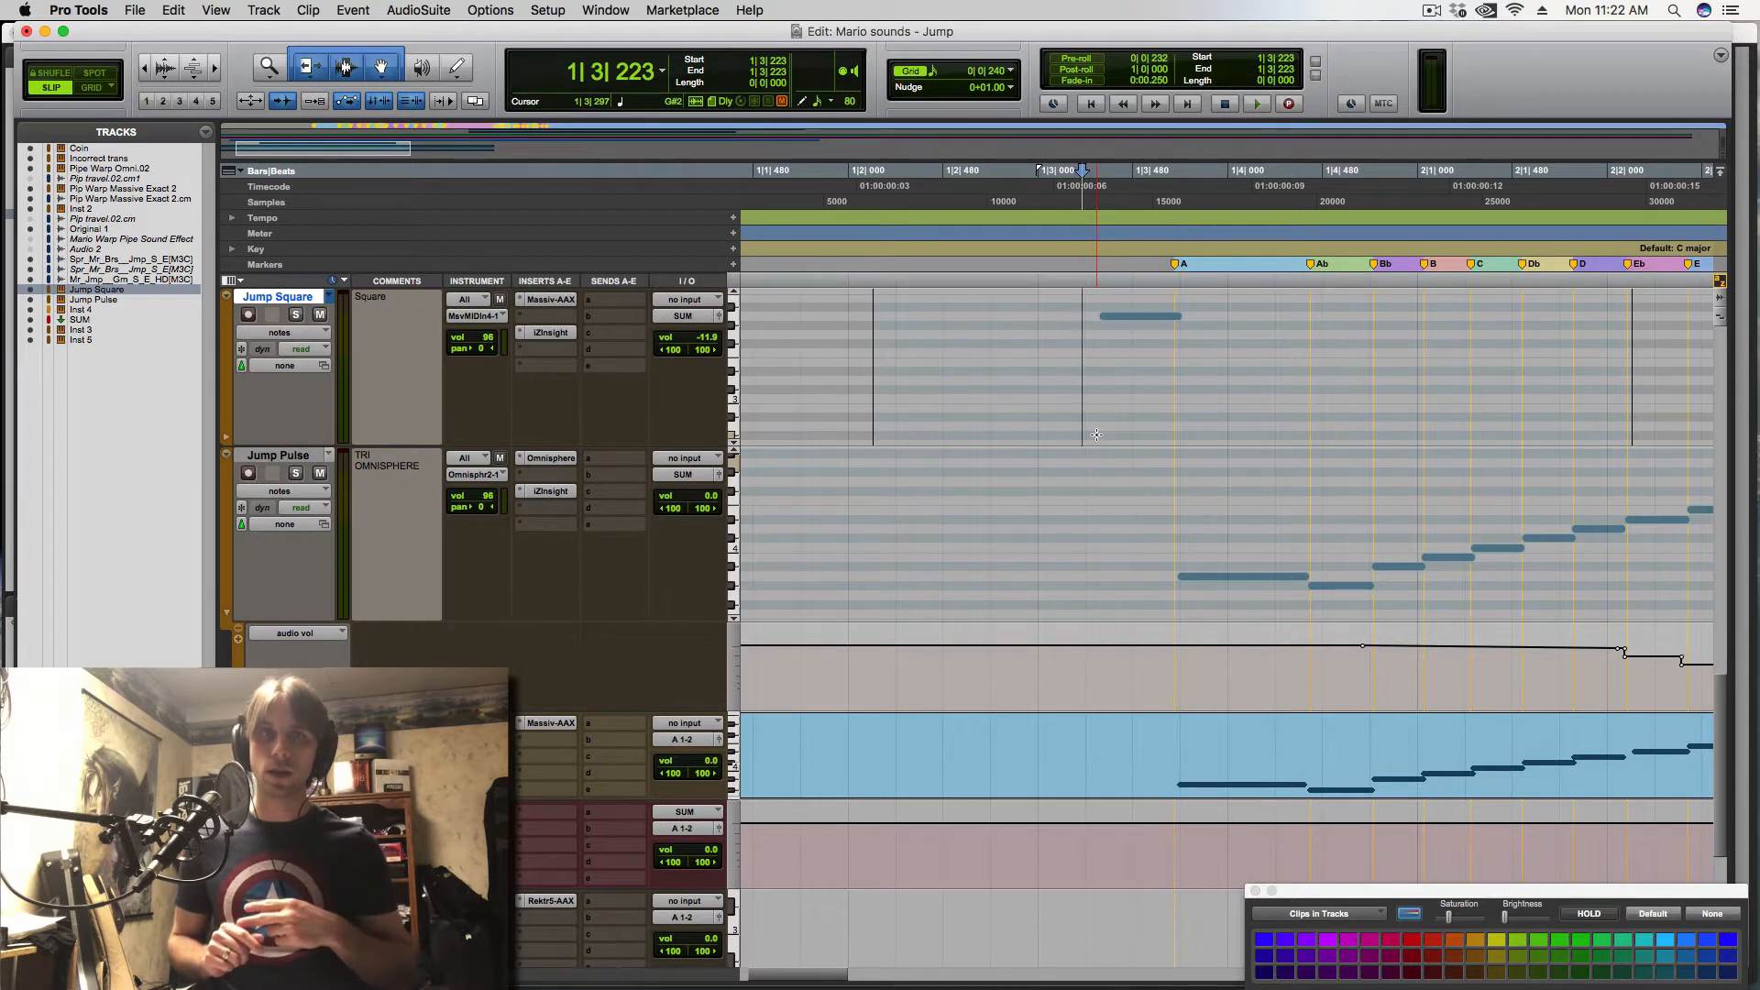
# - Select the single note on the Jump Square track, arm the track and view its Massive instrument
pyautogui.click(1090, 299)
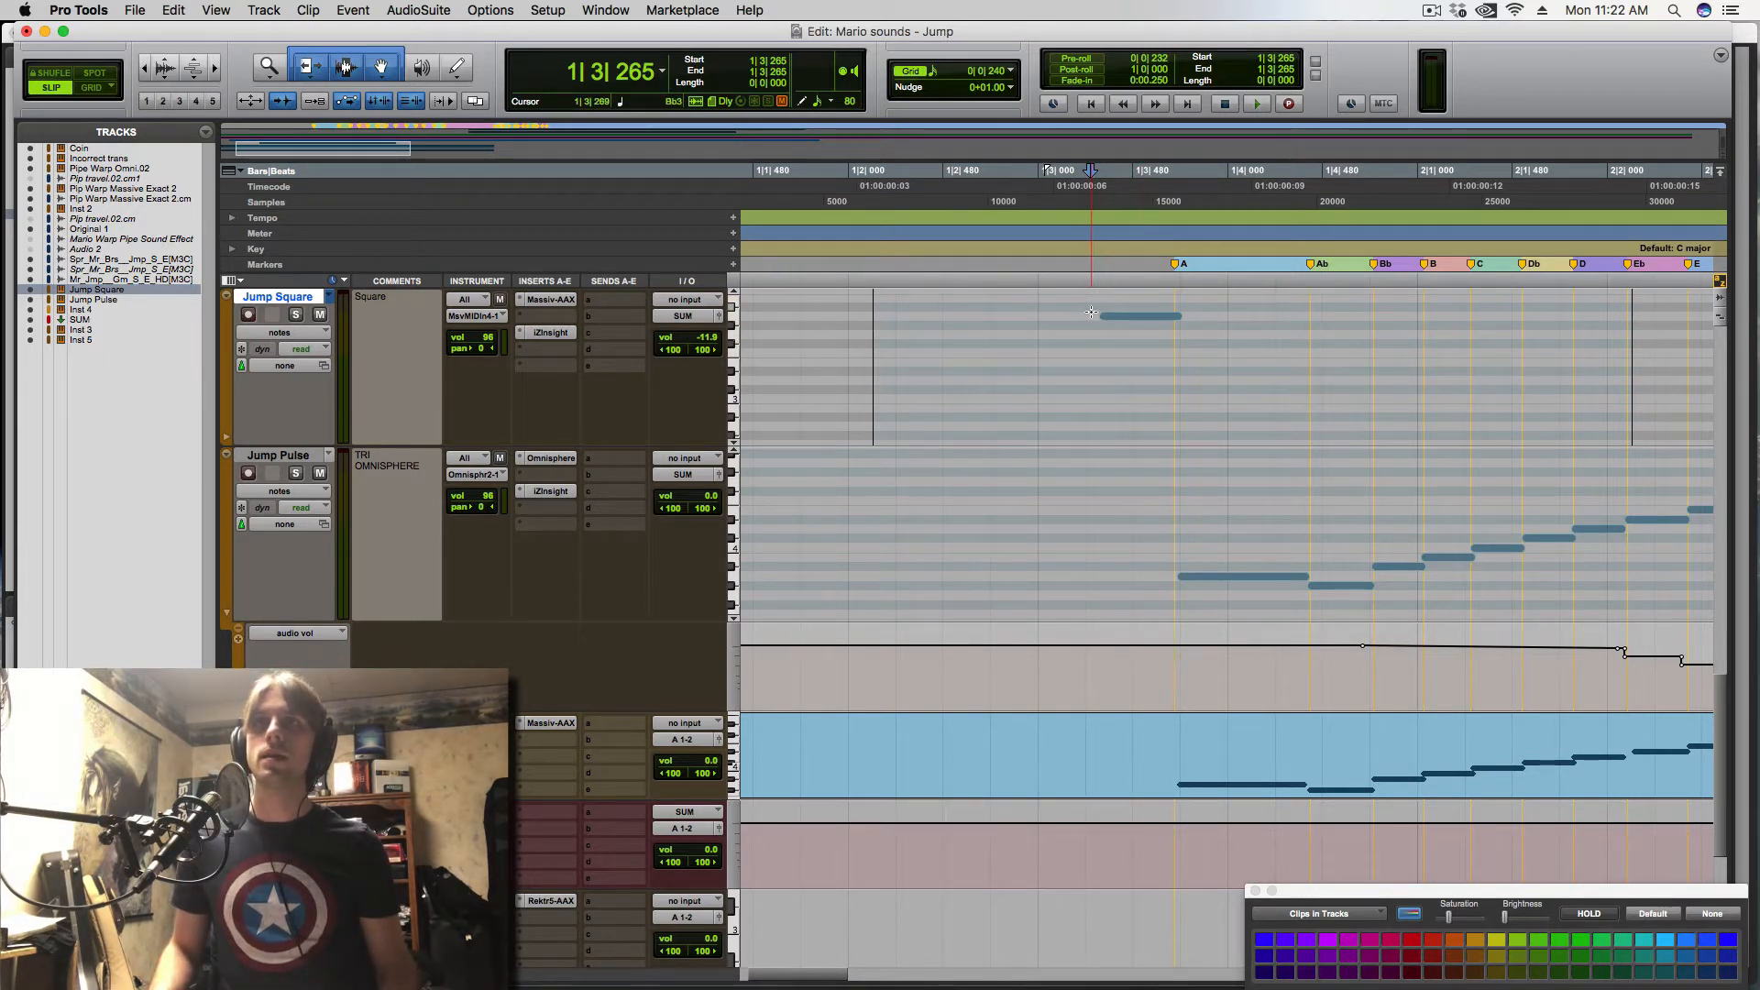
pyautogui.click(1101, 315)
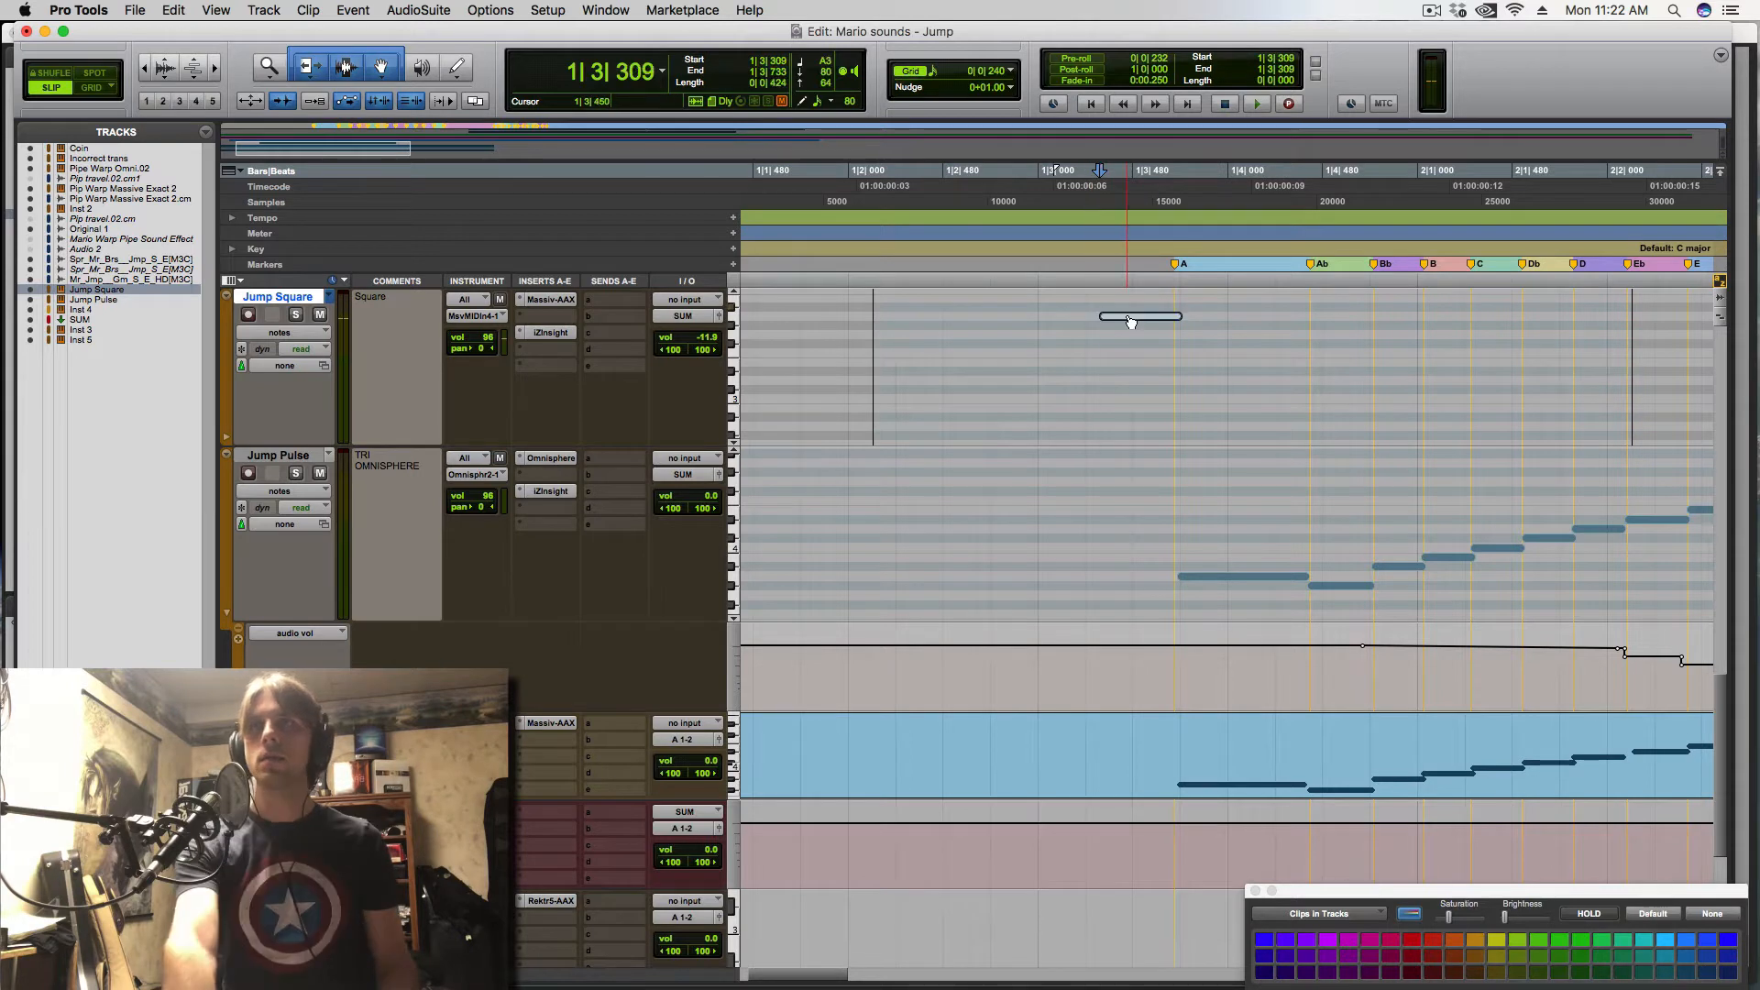
pyautogui.click(249, 315)
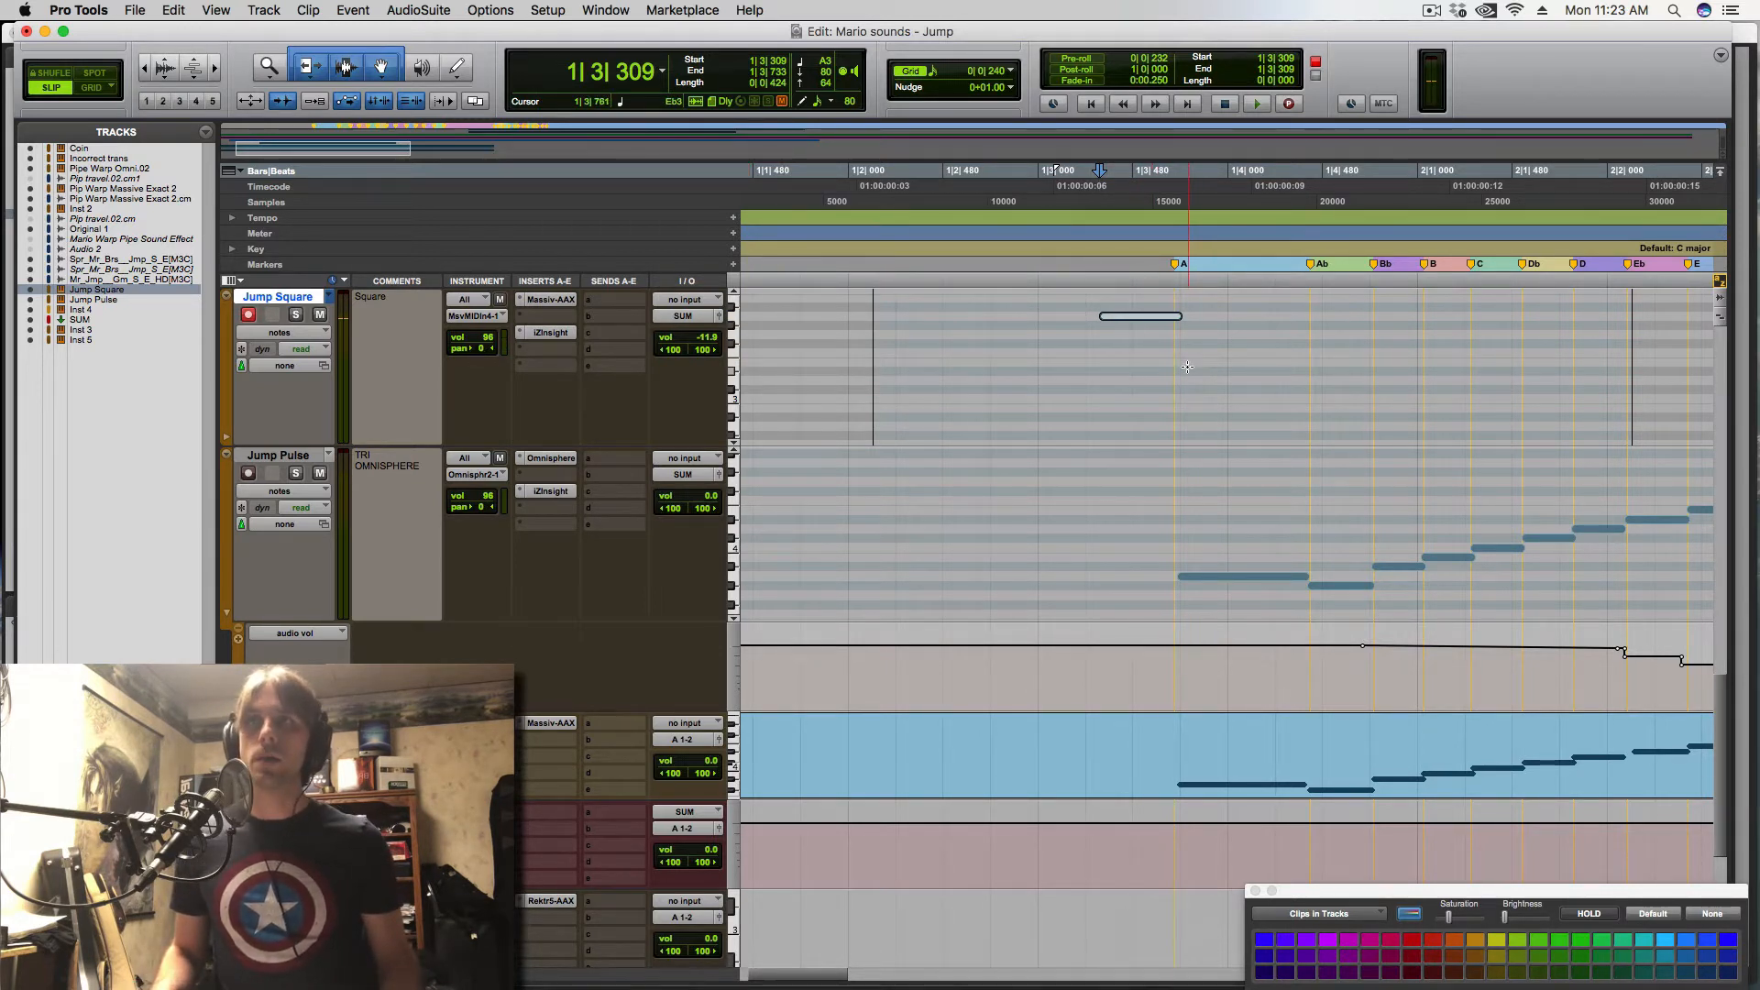
pyautogui.click(546, 300)
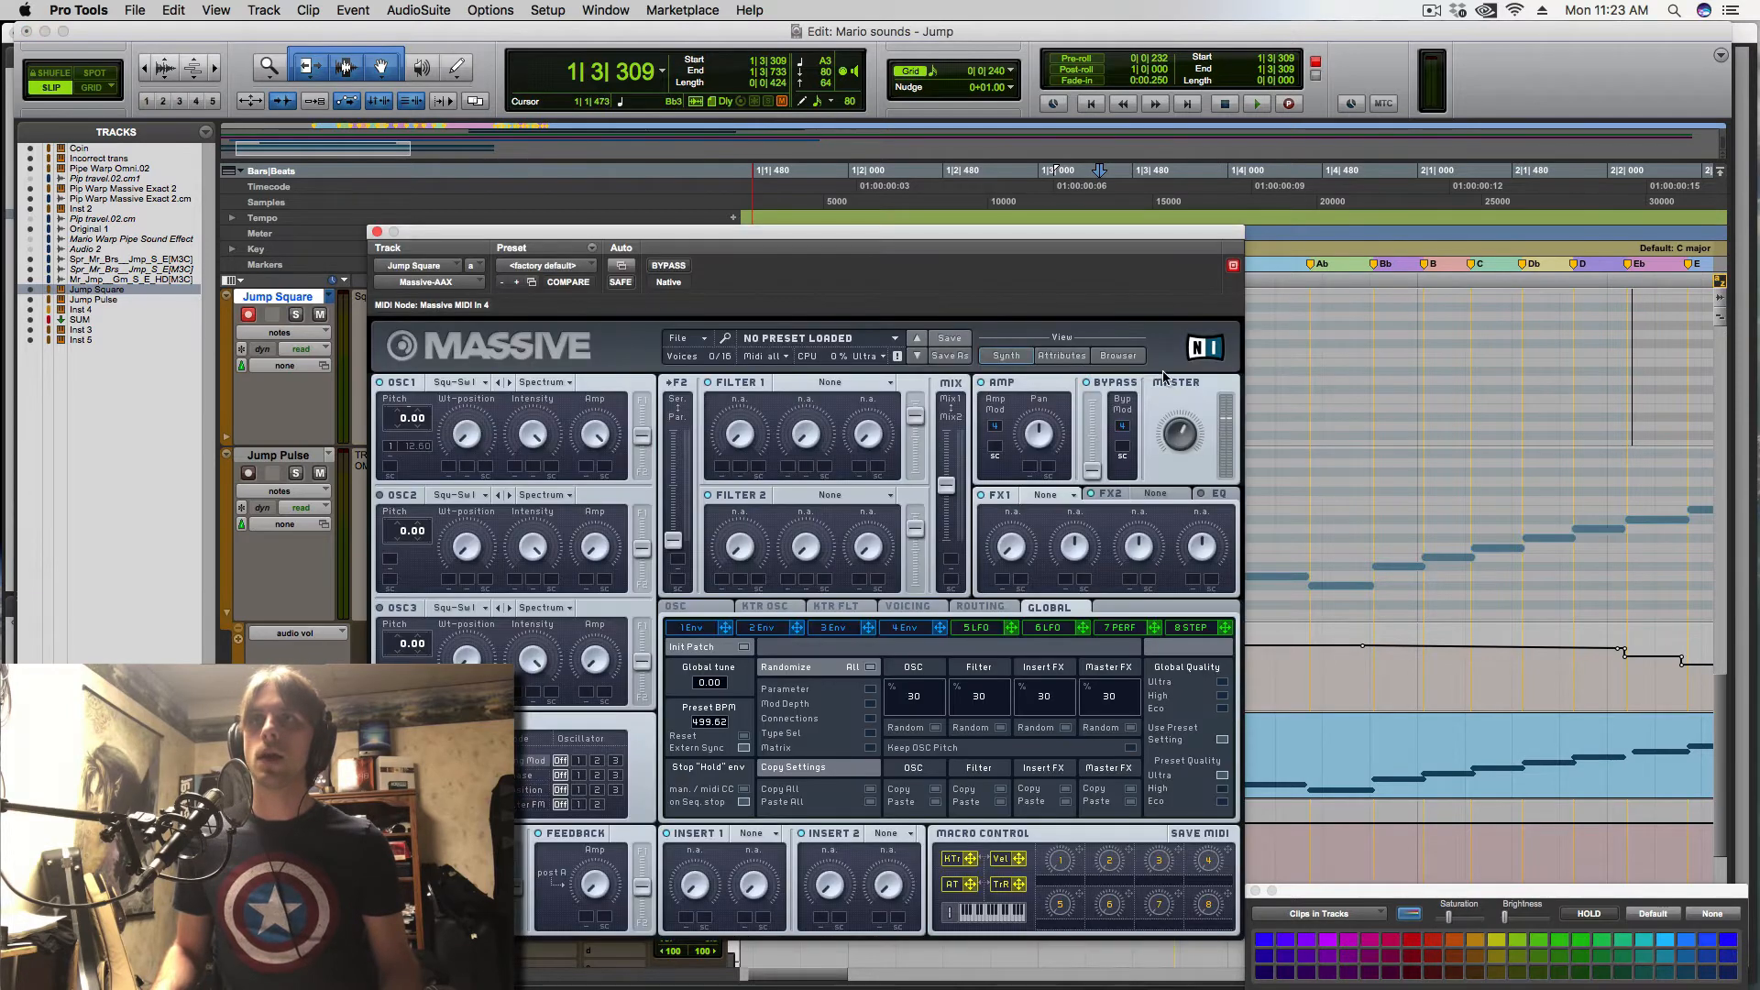
pyautogui.click(378, 232)
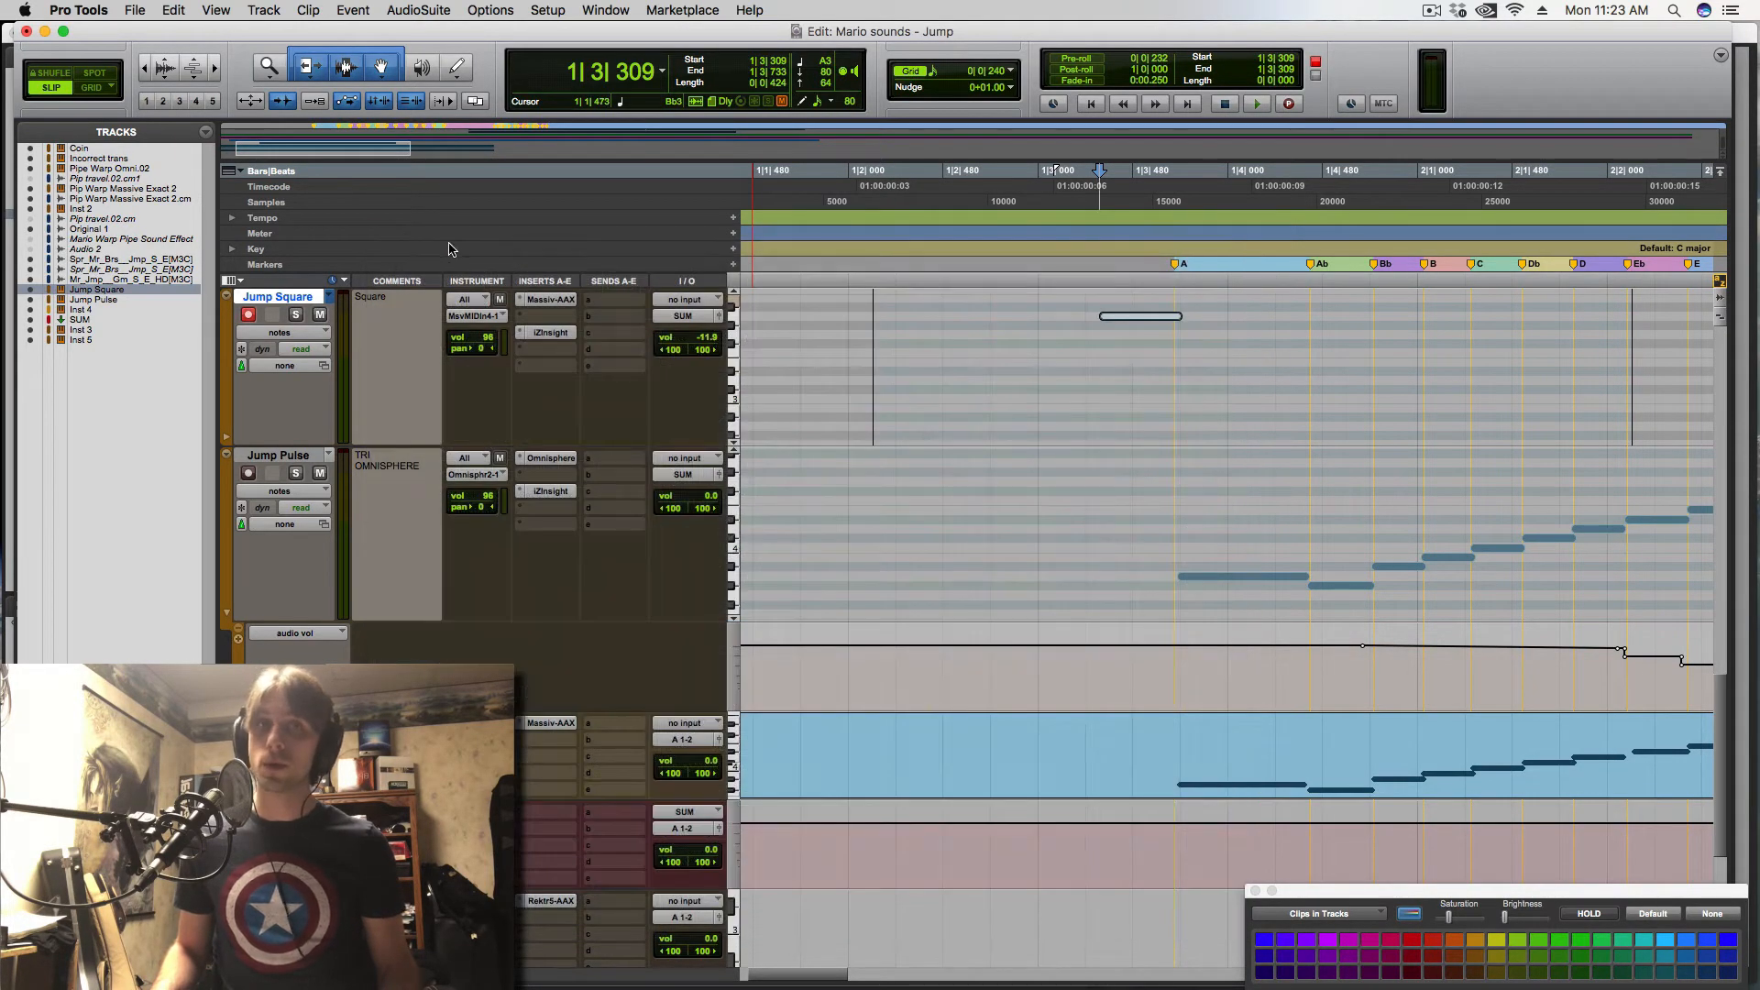
# - Audition the Jump Square note and the first Jump Pulse note alternately to compare their sounds
pyautogui.click(1151, 481)
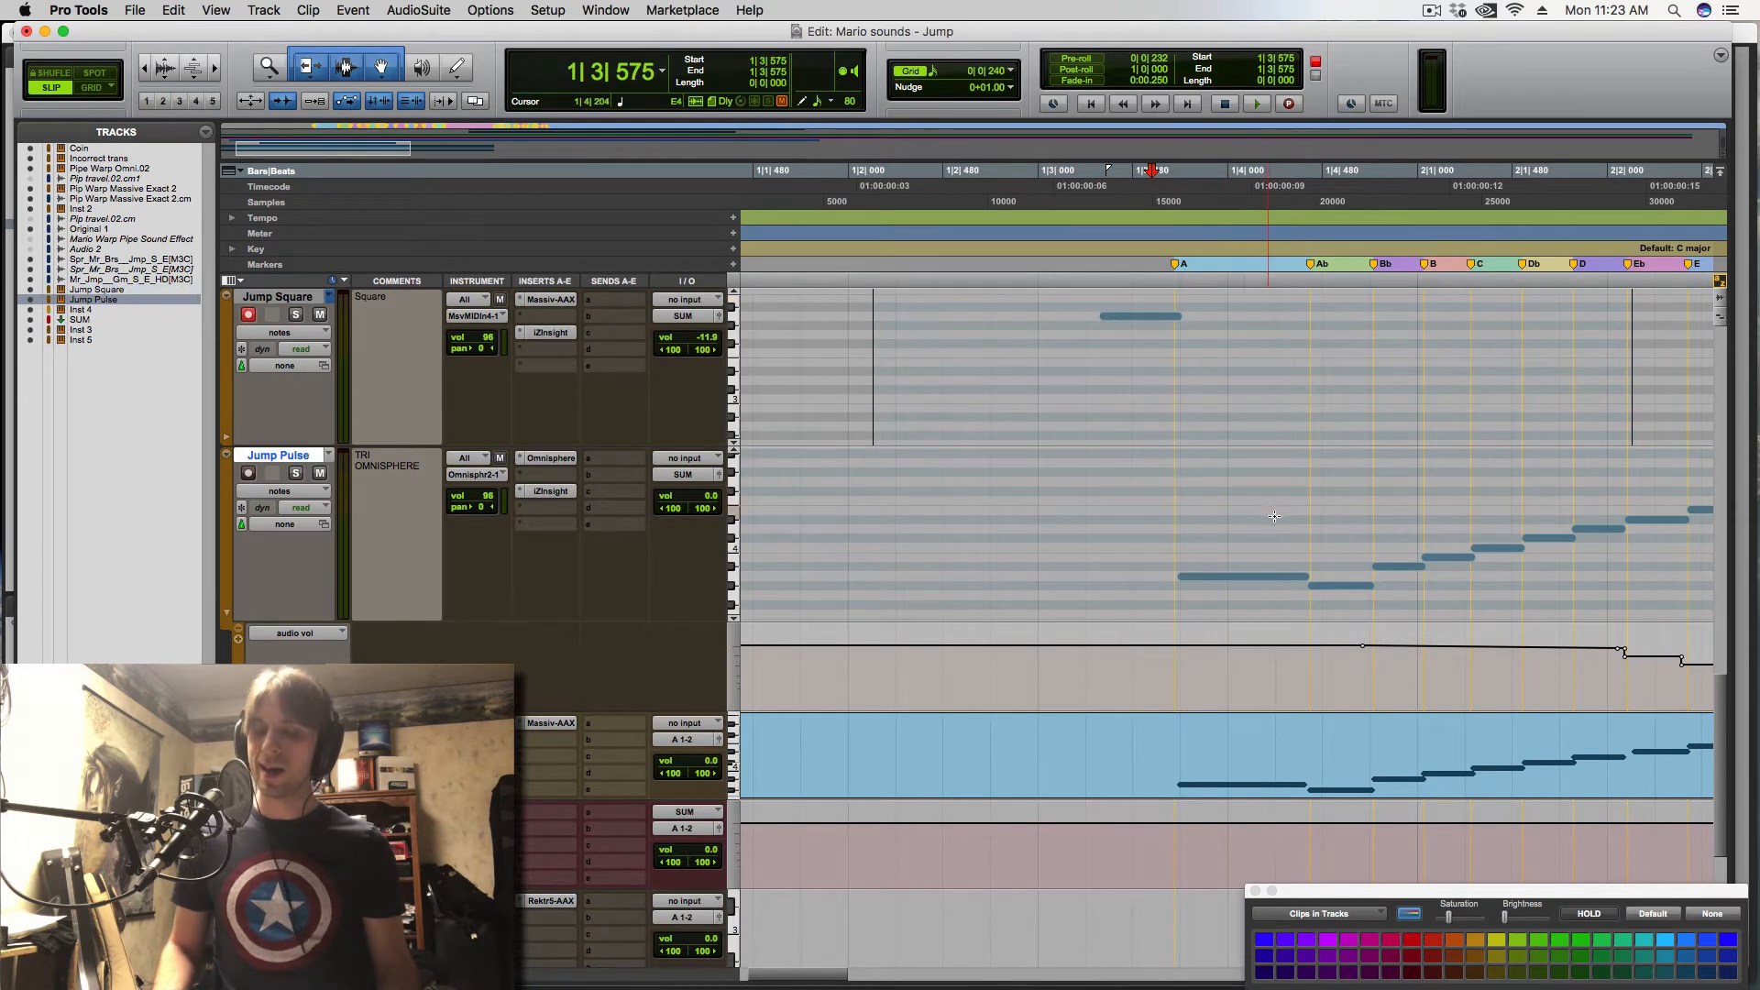
pyautogui.click(1261, 577)
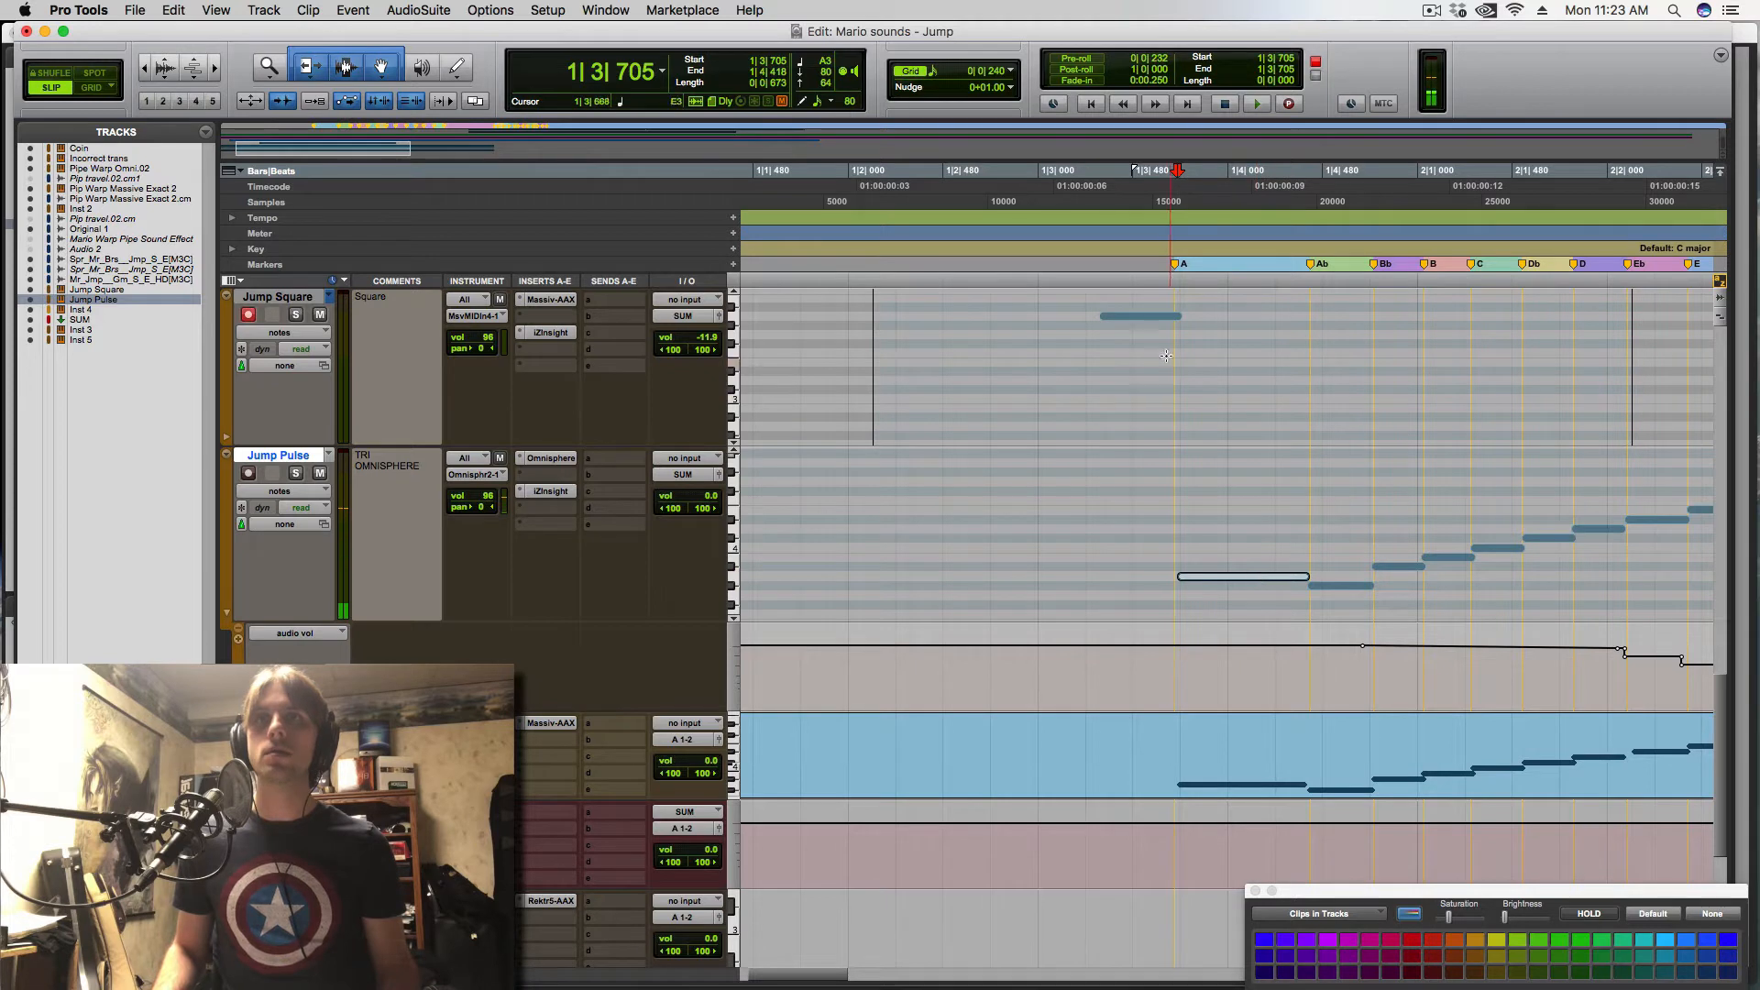
pyautogui.click(1160, 317)
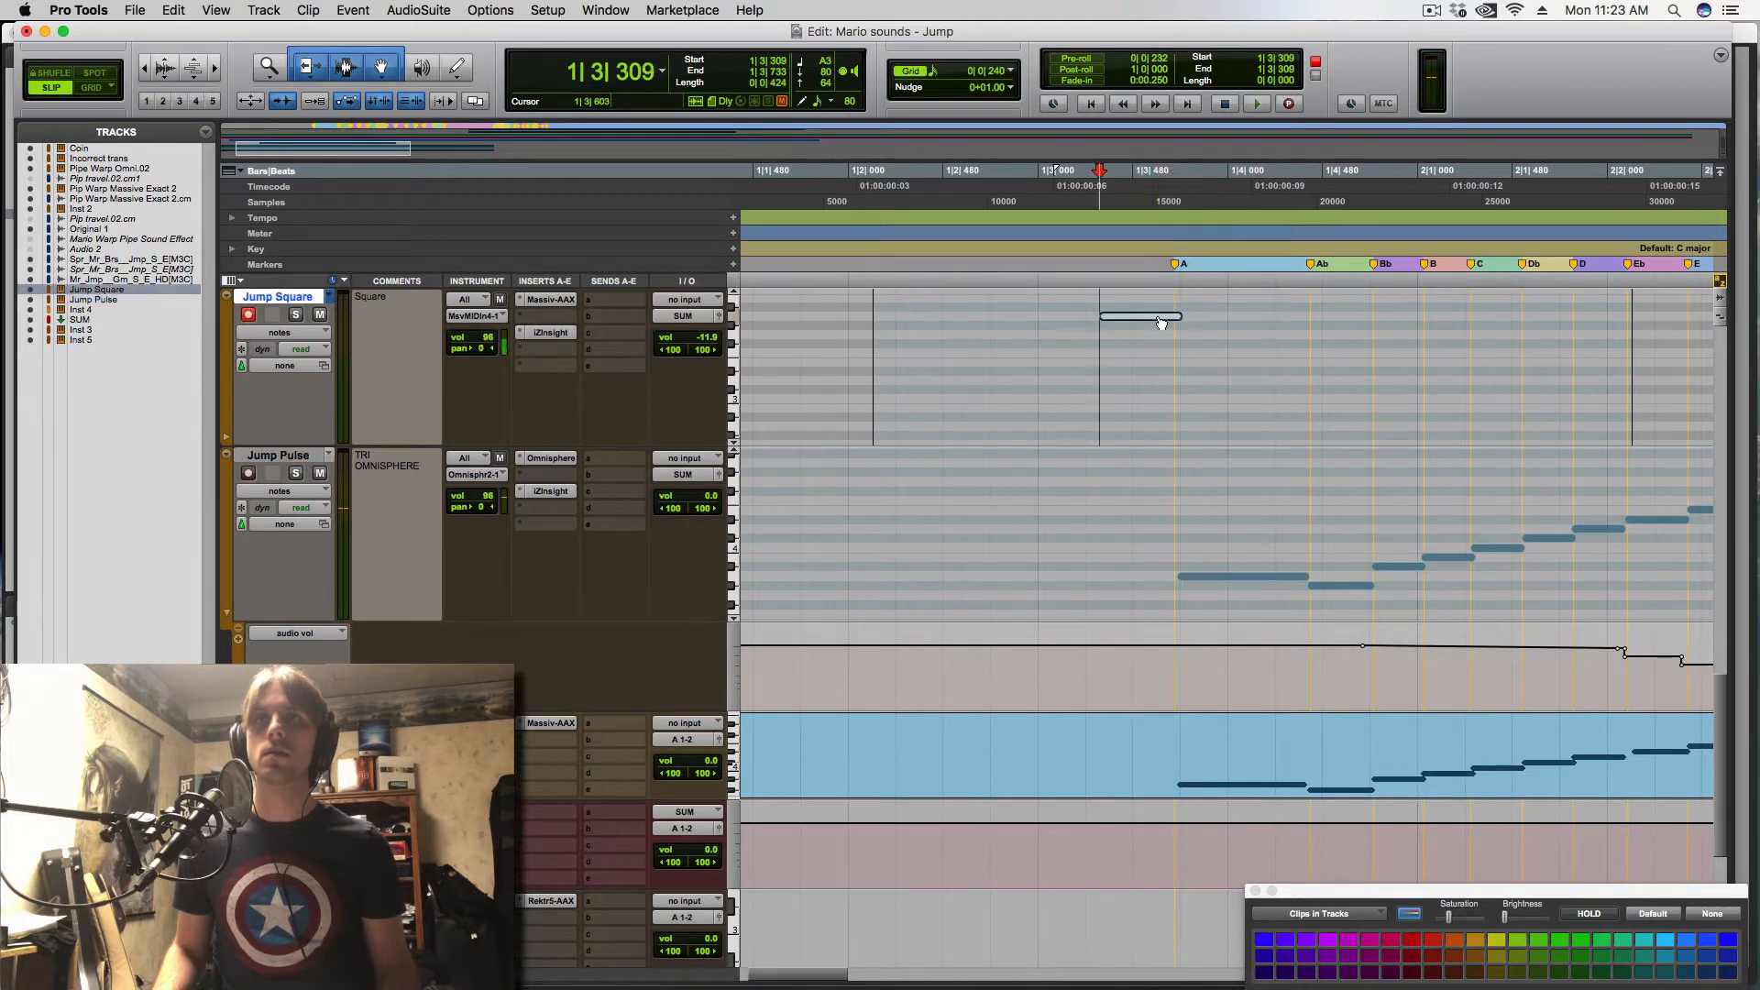
pyautogui.click(1235, 578)
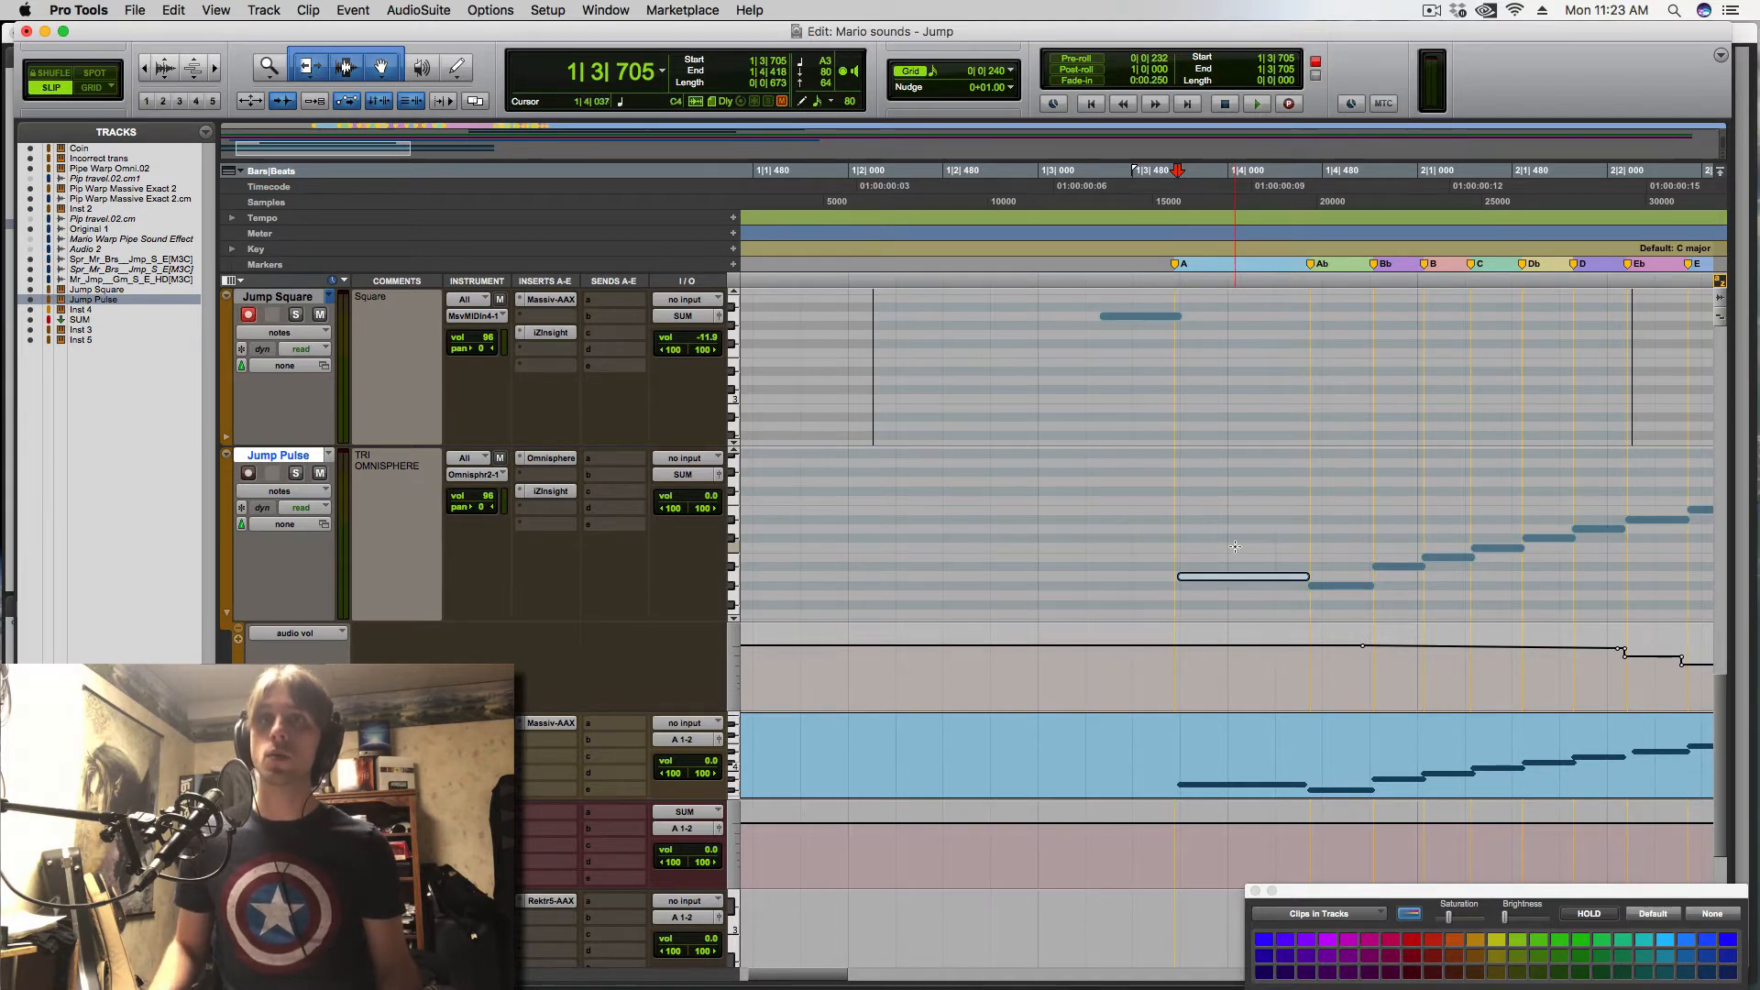
pyautogui.click(1171, 318)
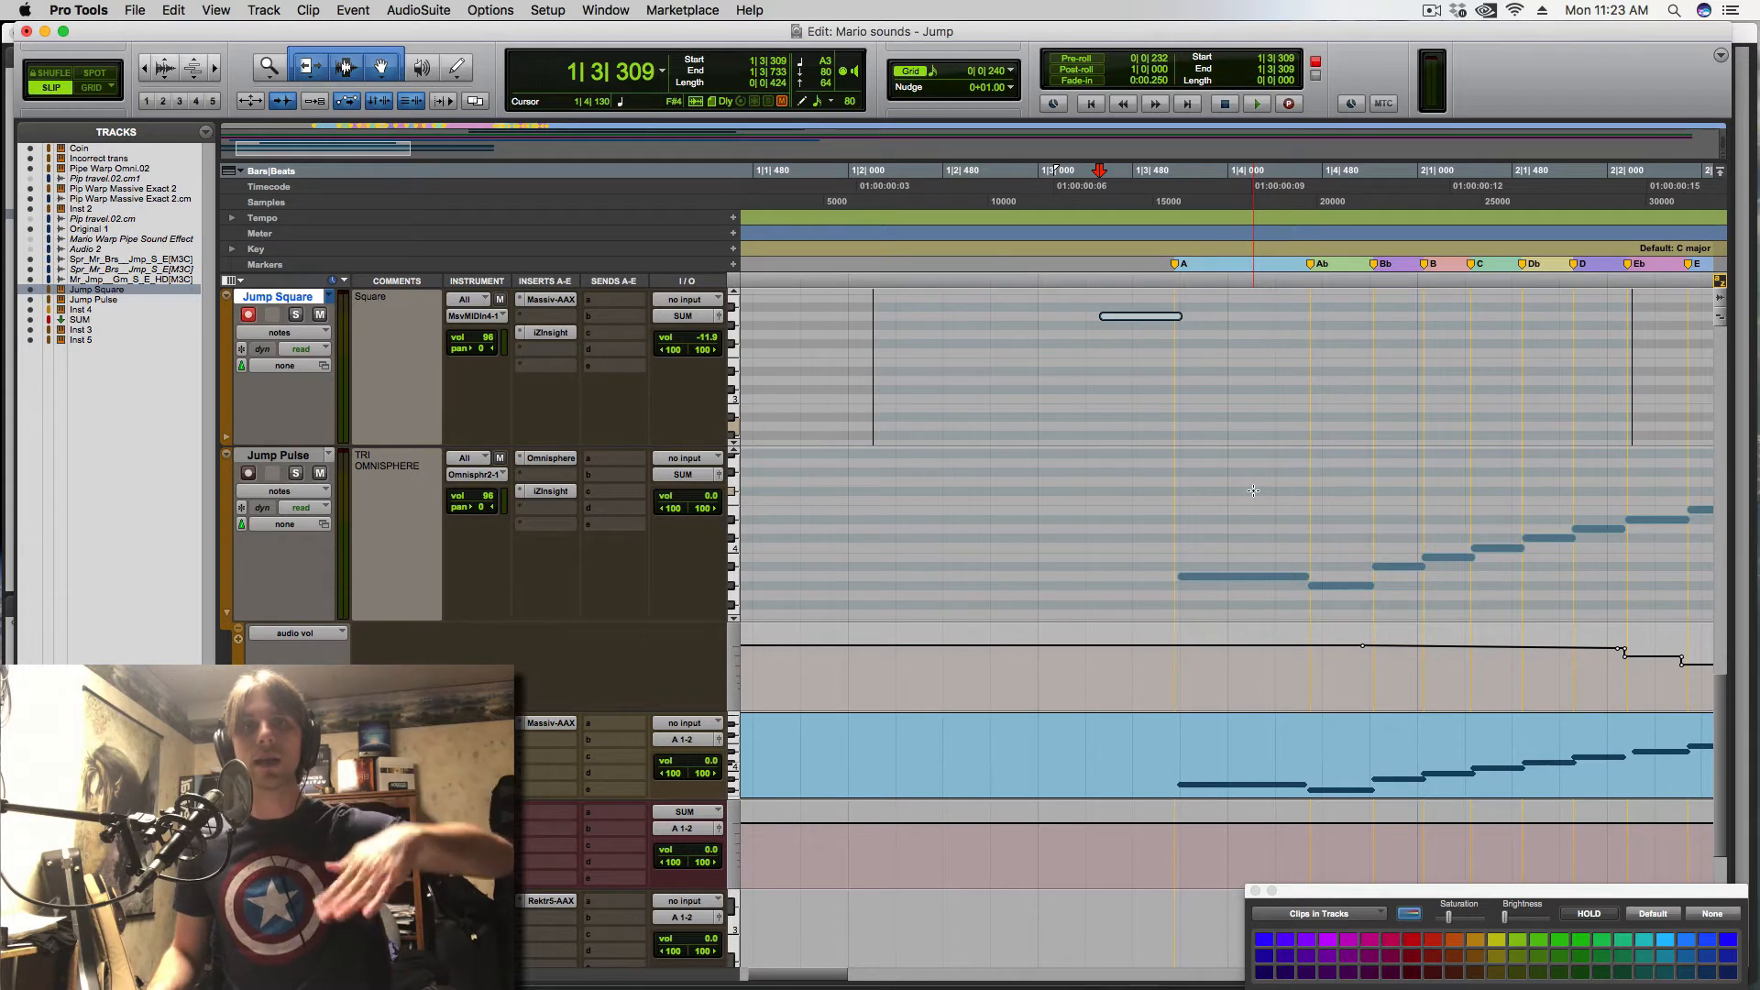
# - In Jump Pulse's Omnisphere, lower the Analogue PWM oscillator's shape to its minimum and arm the track
pyautogui.click(562, 464)
pyautogui.moveTo(1069, 242); pyautogui.dragTo(1061, 70)
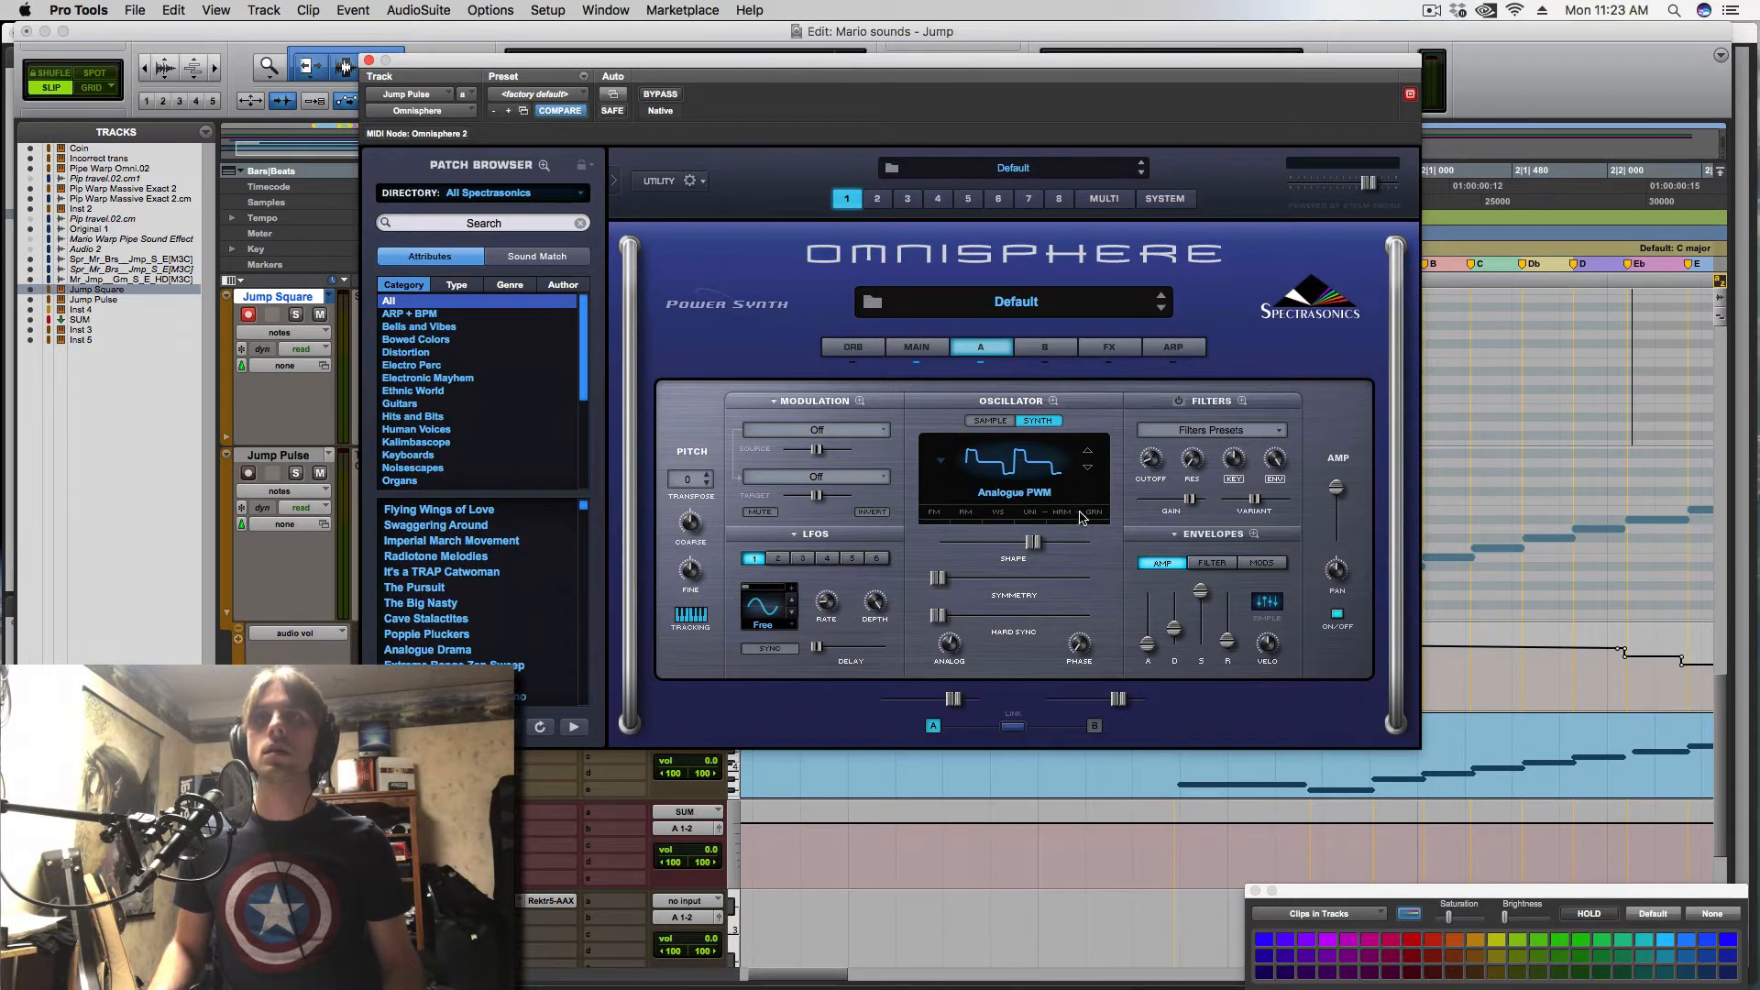
pyautogui.moveTo(1032, 548); pyautogui.dragTo(926, 550)
pyautogui.click(249, 474)
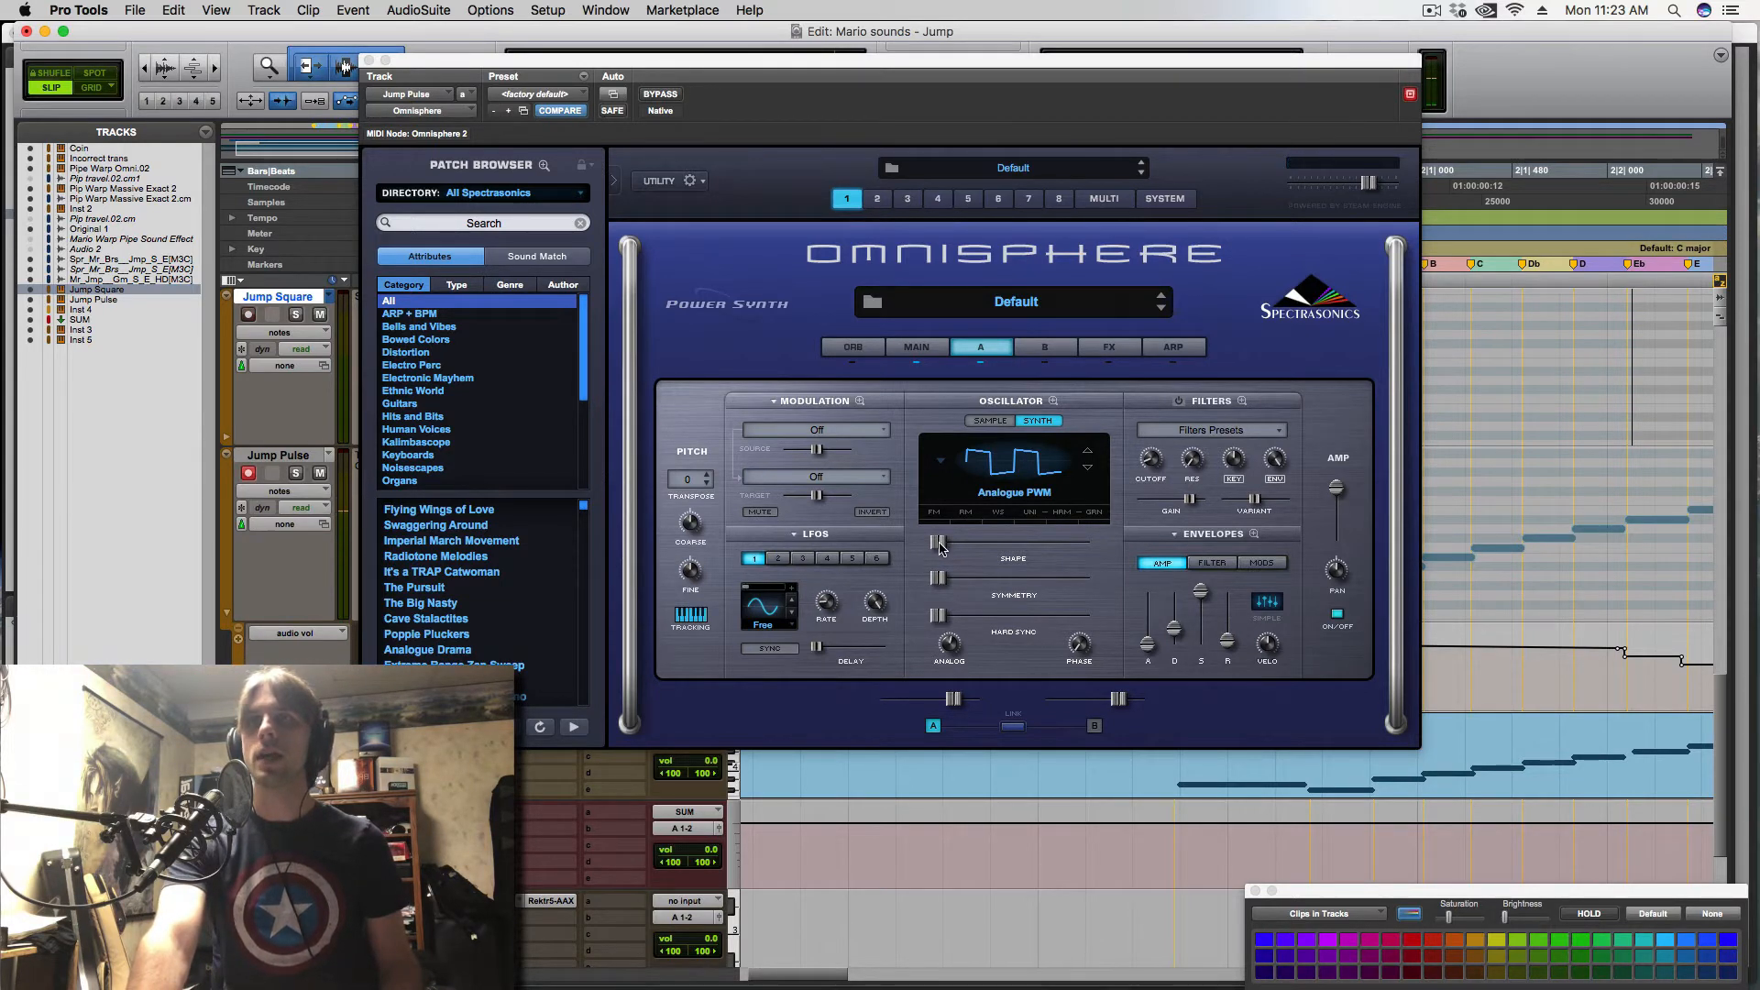
# - Sweep the Analogue PWM shape up to 1.000, set it back to about 0.679 and close Omnisphere
pyautogui.moveTo(940, 547); pyautogui.dragTo(1088, 545)
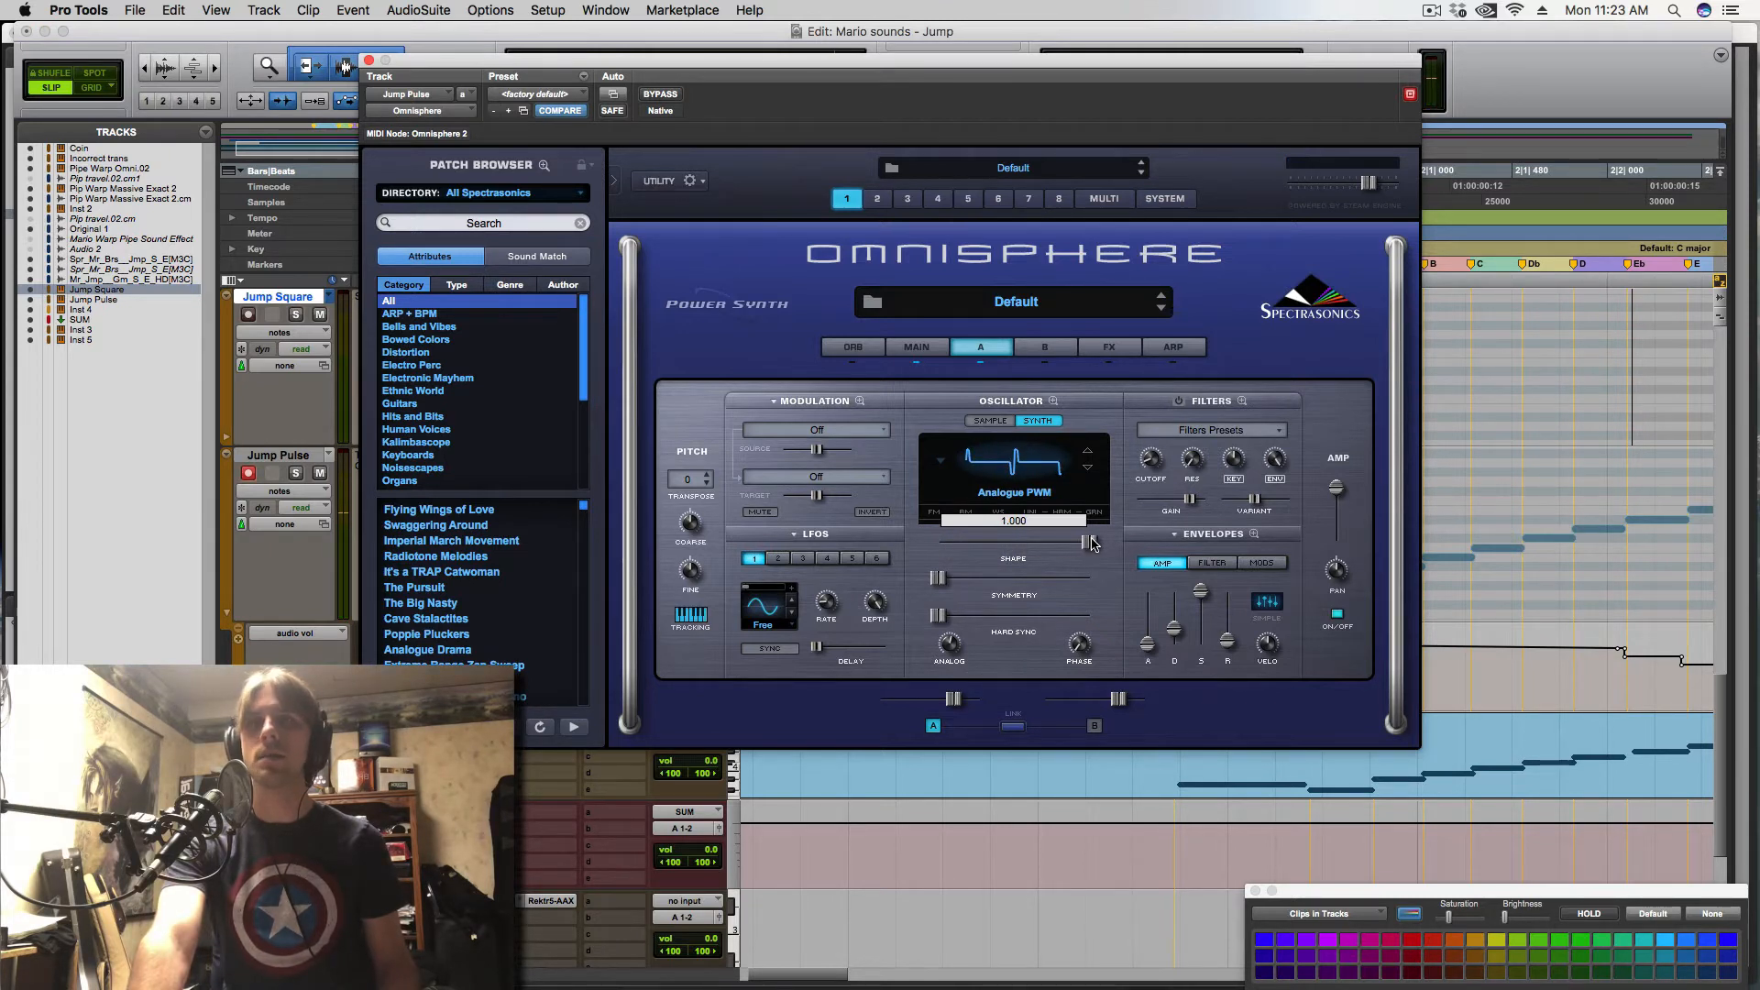
pyautogui.moveTo(1092, 544); pyautogui.dragTo(1043, 551)
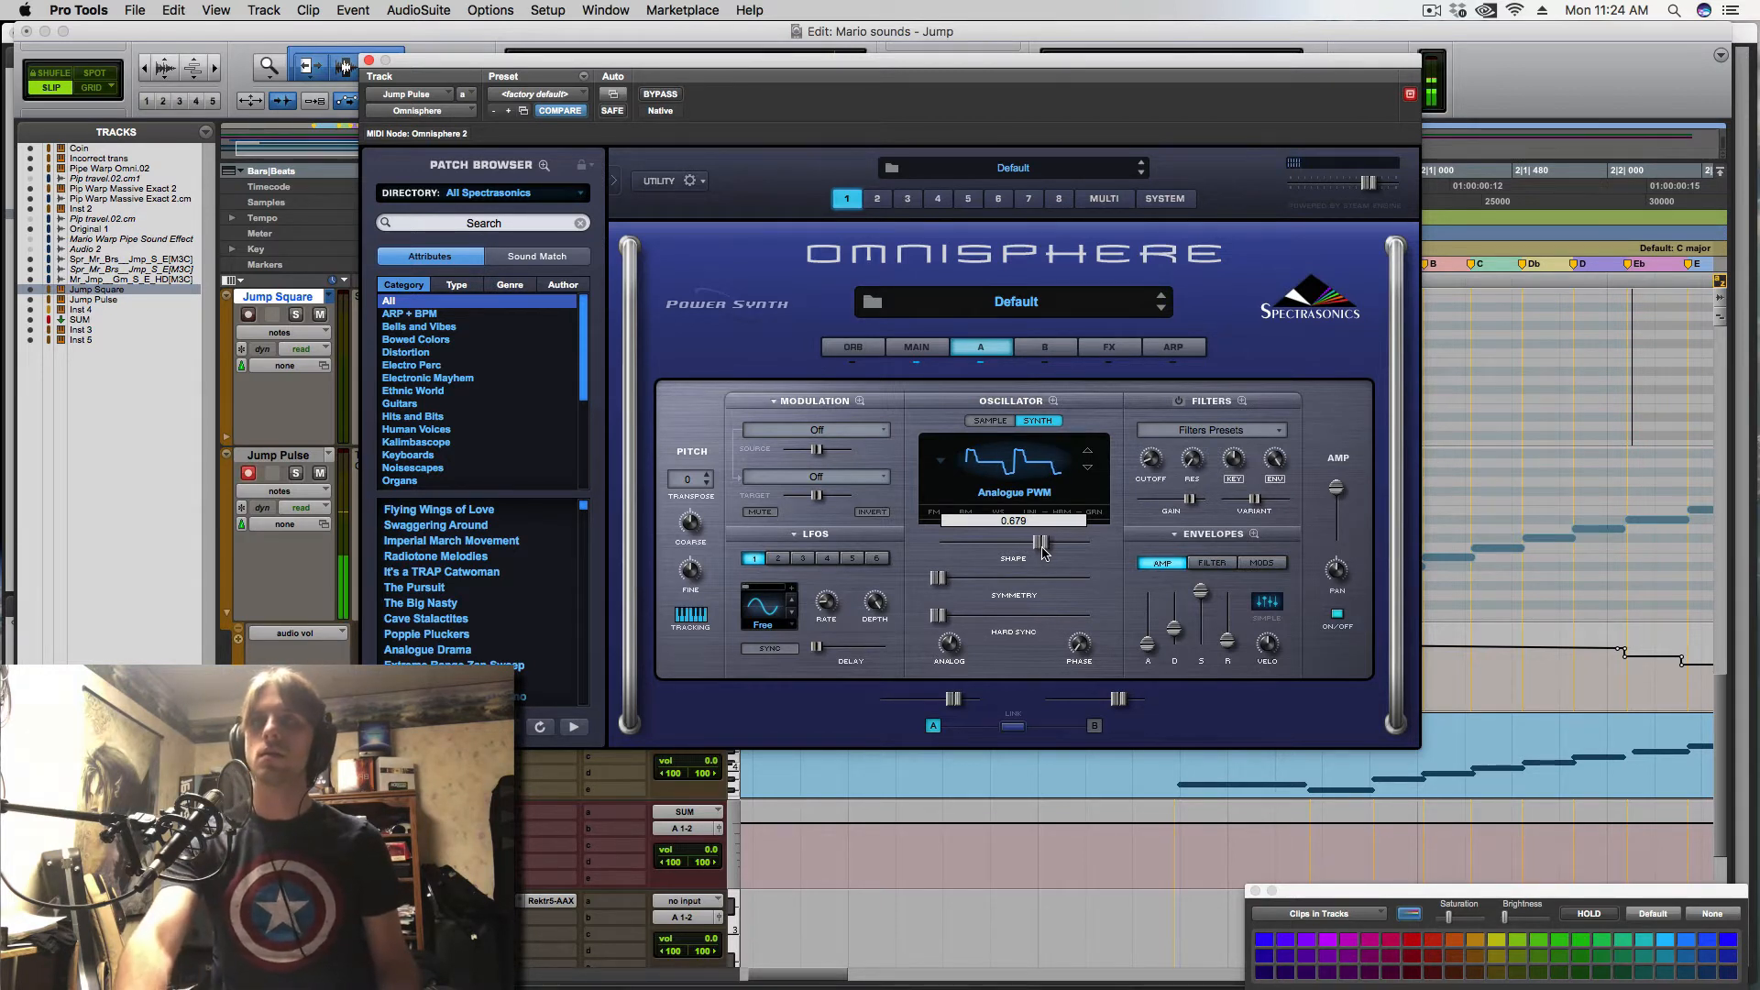
pyautogui.click(369, 60)
# - Audition the Jump Square note followed by the first Jump Pulse note again
pyautogui.click(1149, 458)
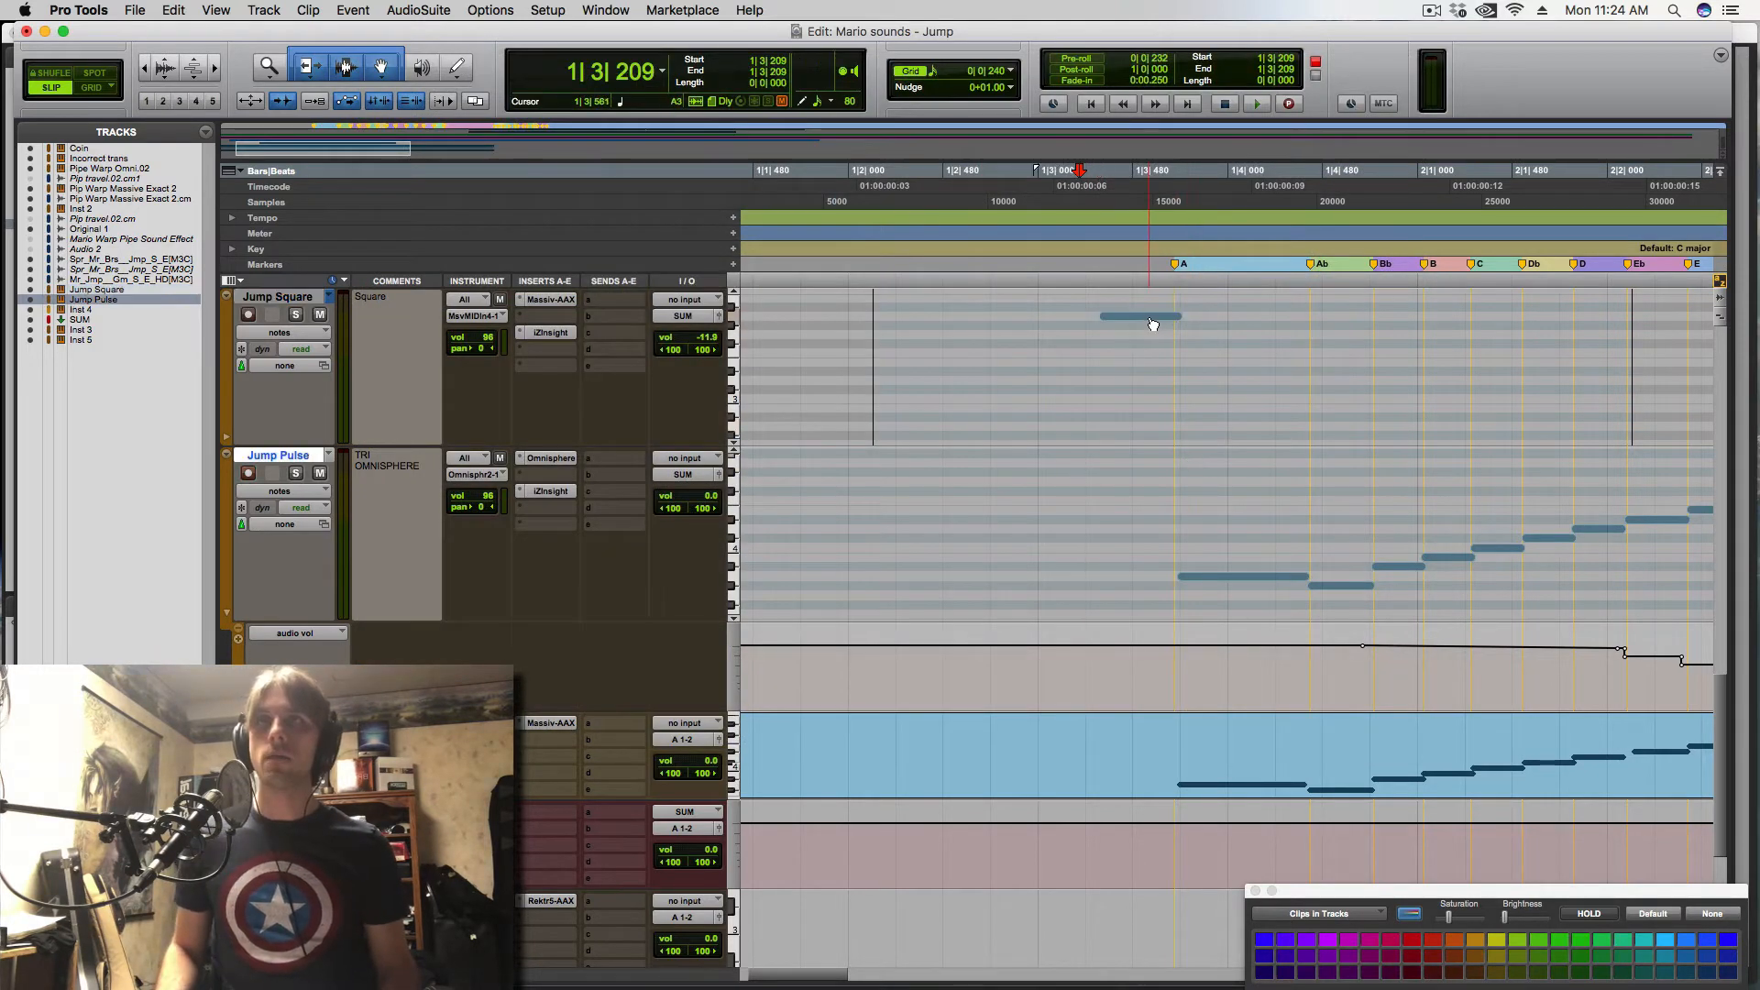
pyautogui.click(1152, 319)
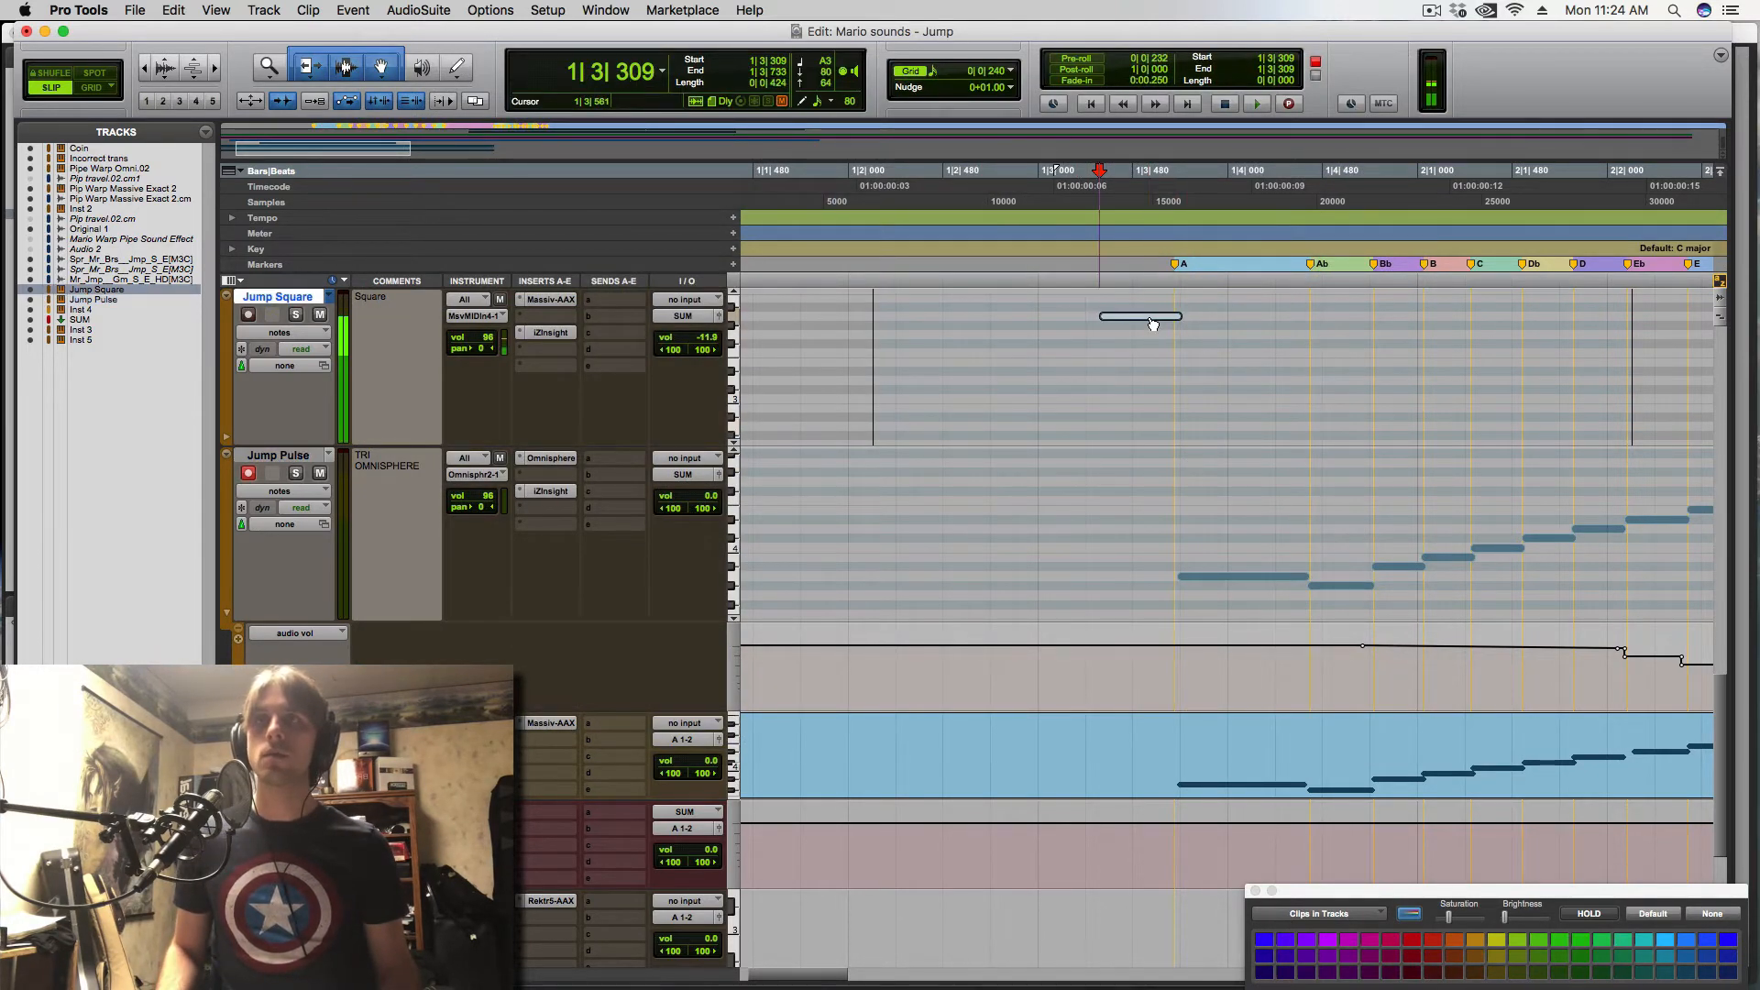
pyautogui.click(1243, 579)
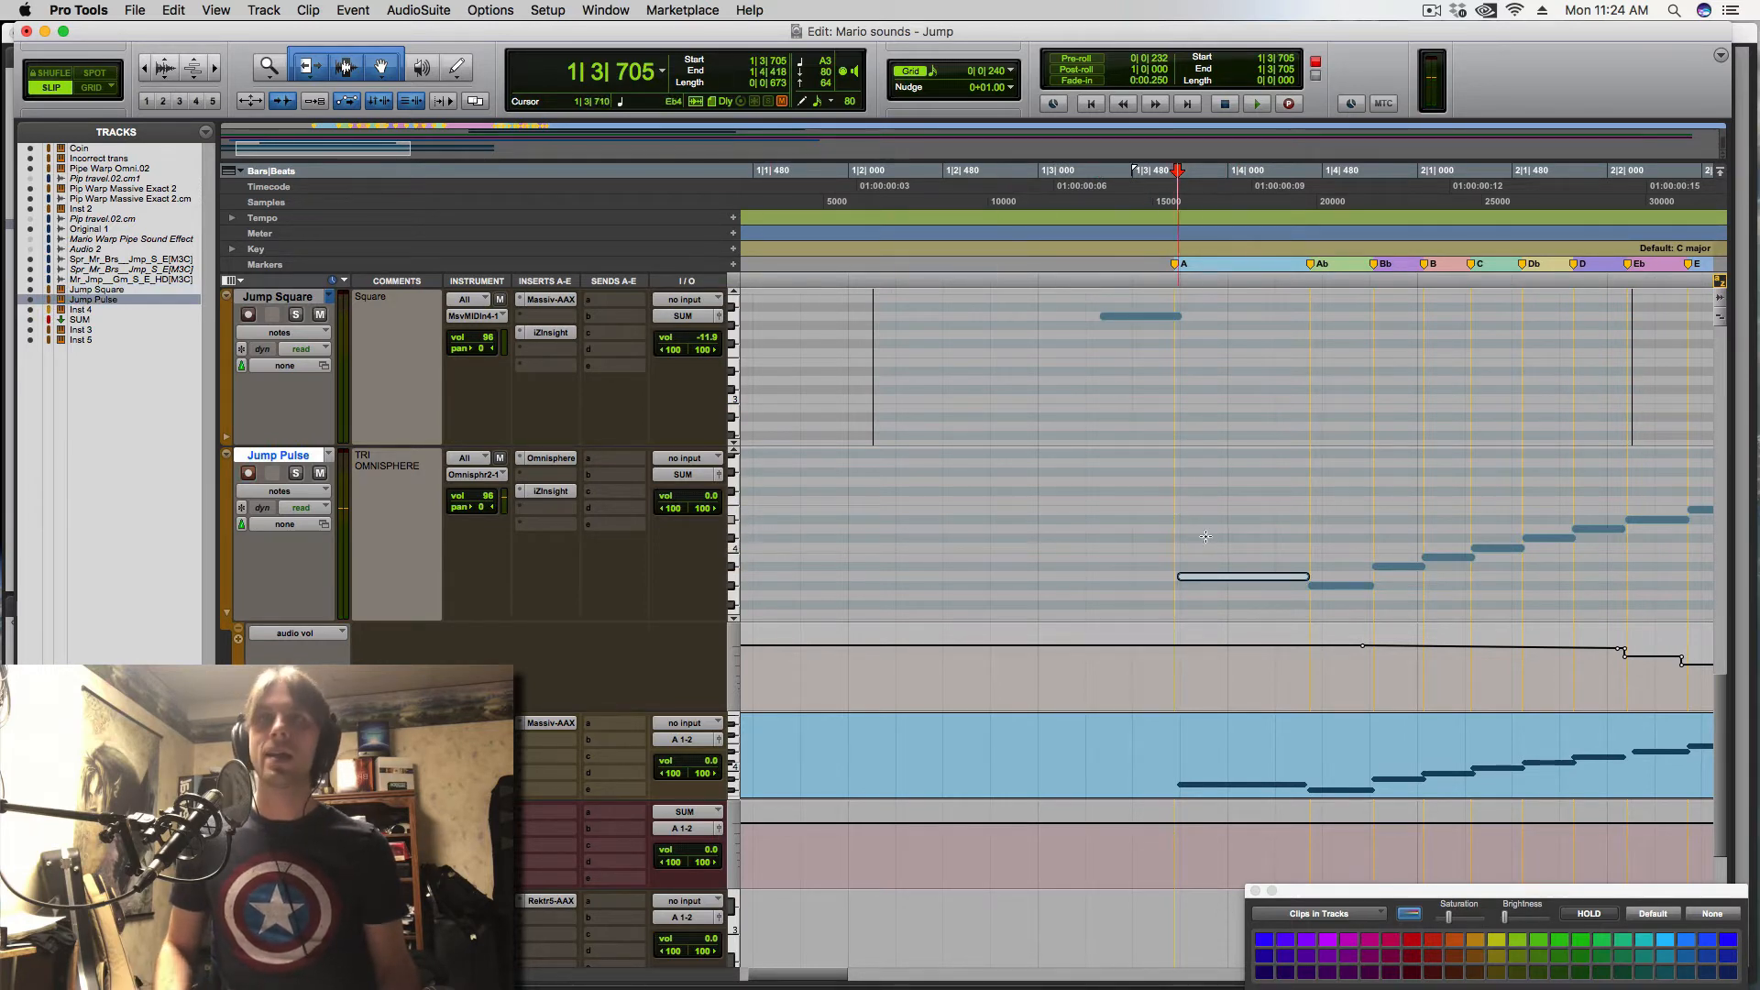
# - Audition the first three Jump Pulse notes, A, Ab and Bb, in order
pyautogui.press('r')
pyautogui.click(1059, 577)
pyautogui.press('t')
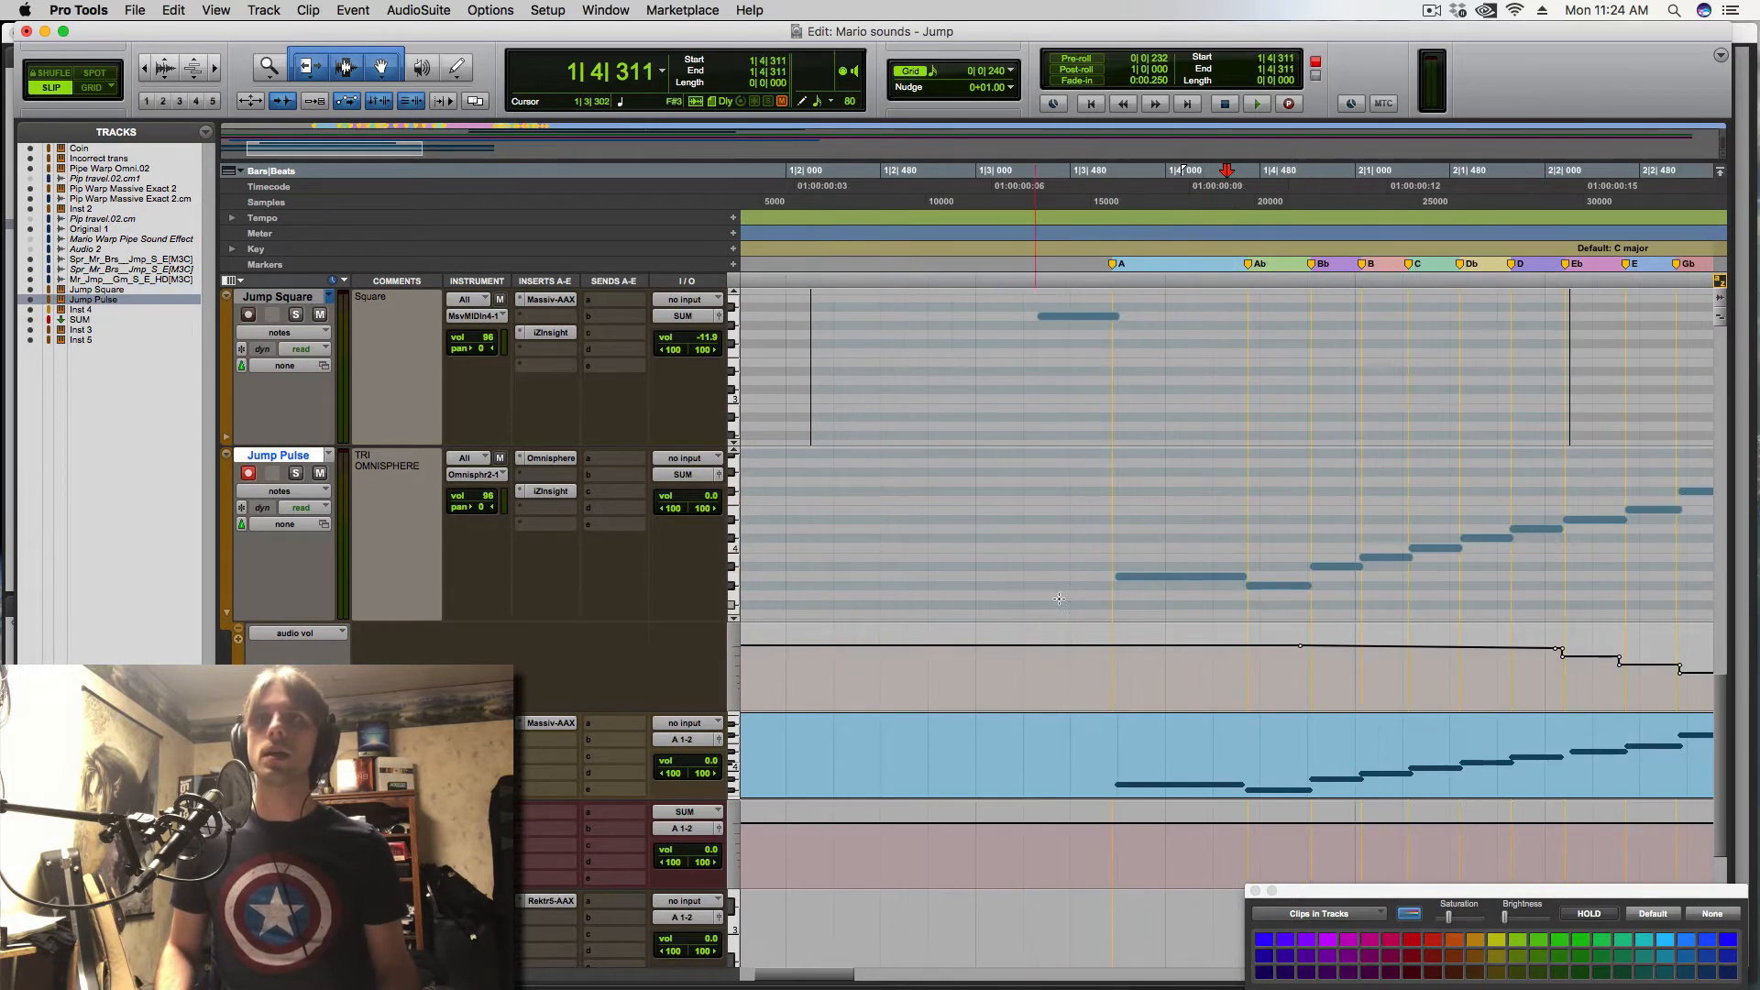
pyautogui.click(1223, 578)
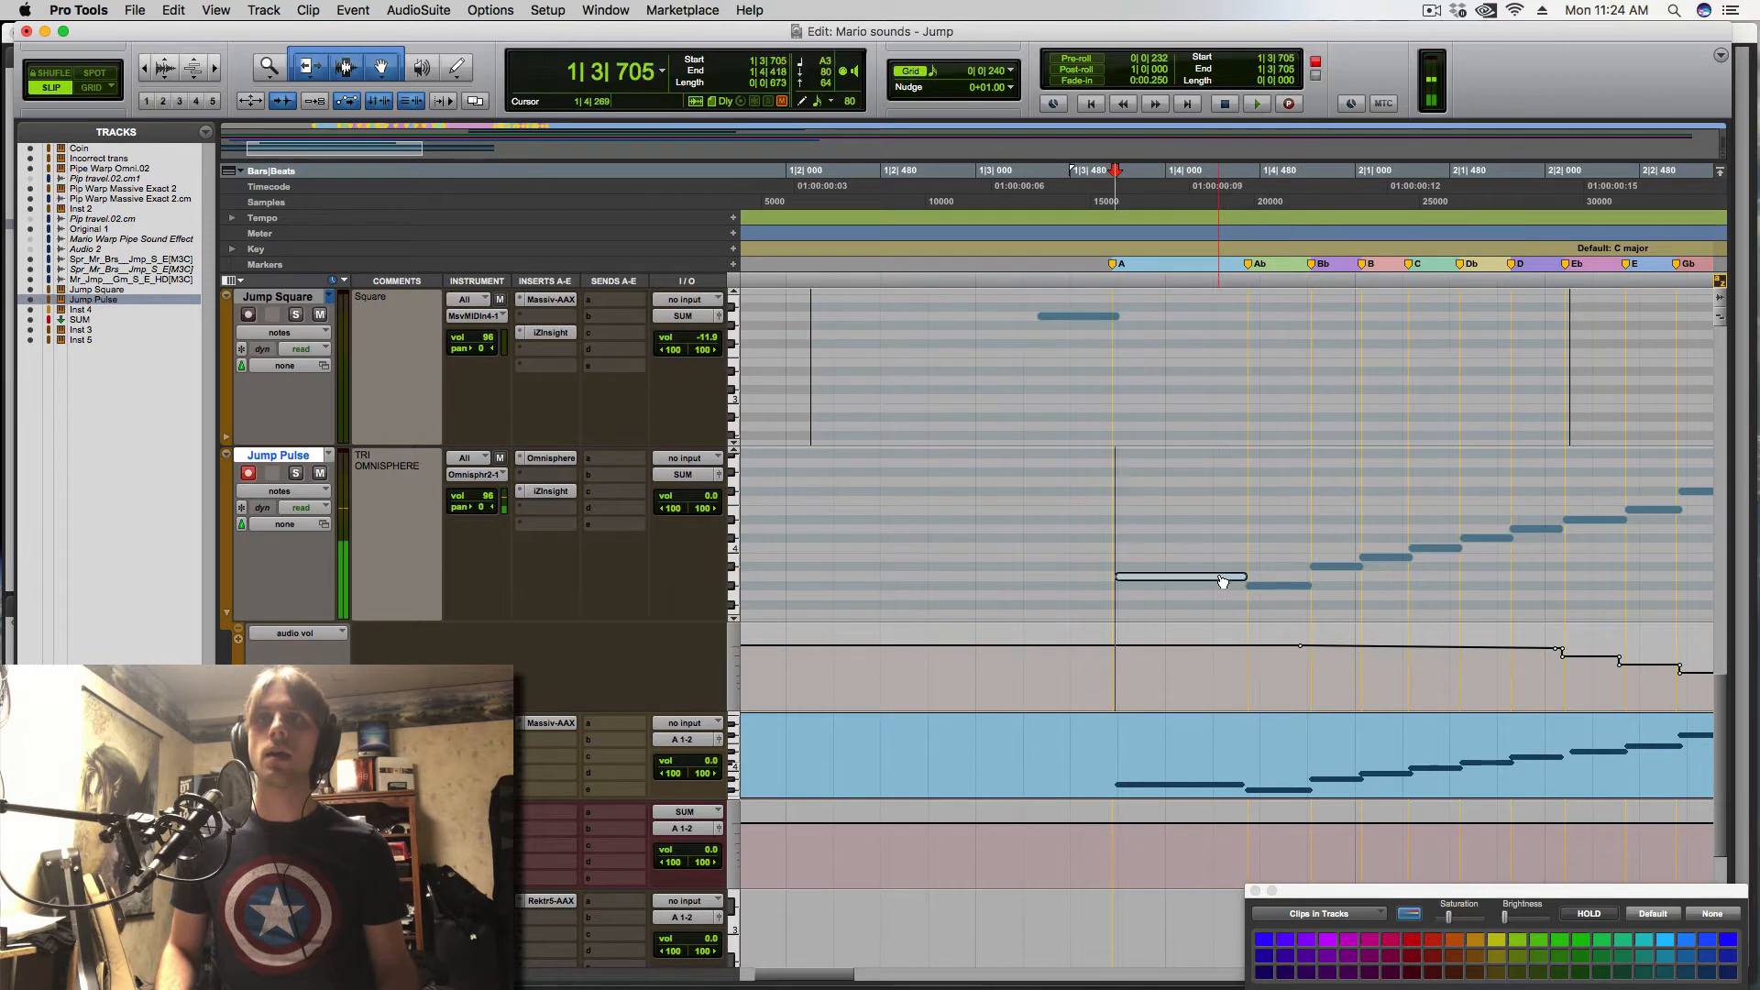
pyautogui.click(1283, 587)
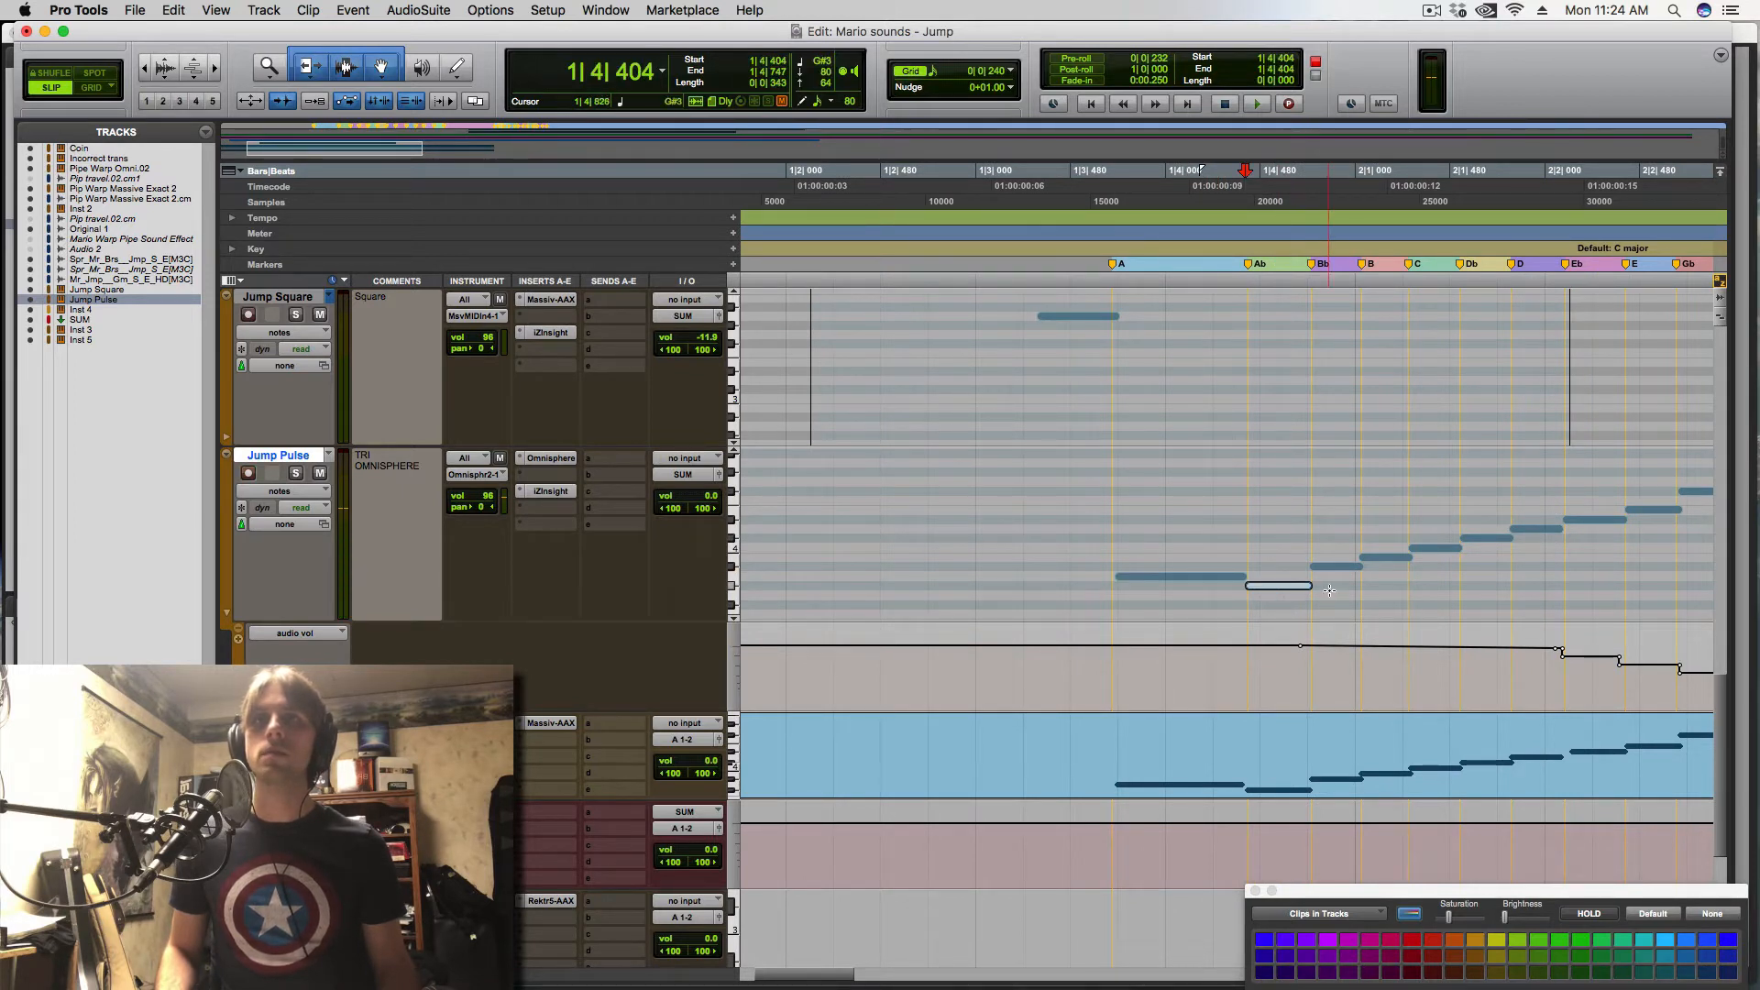
pyautogui.click(1215, 578)
pyautogui.click(1278, 586)
pyautogui.click(1347, 568)
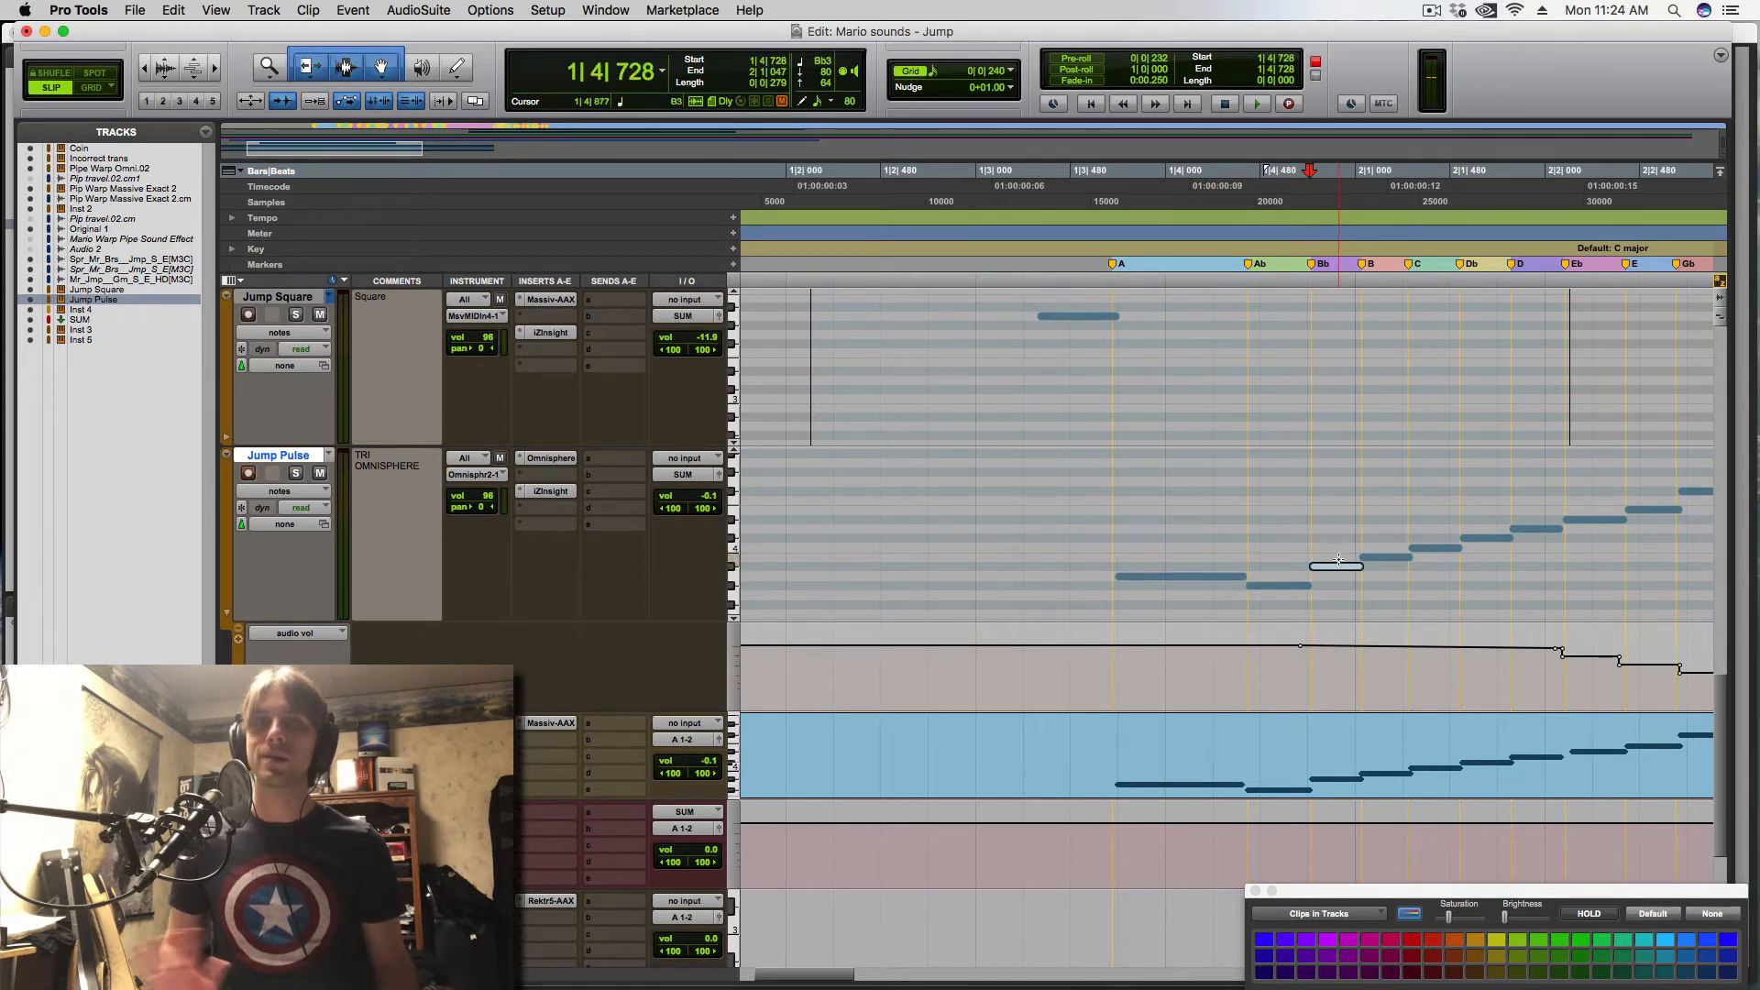
# - Audition the rising Jump Pulse notes one by one from B up to the final A
pyautogui.click(1394, 561)
pyautogui.click(1446, 549)
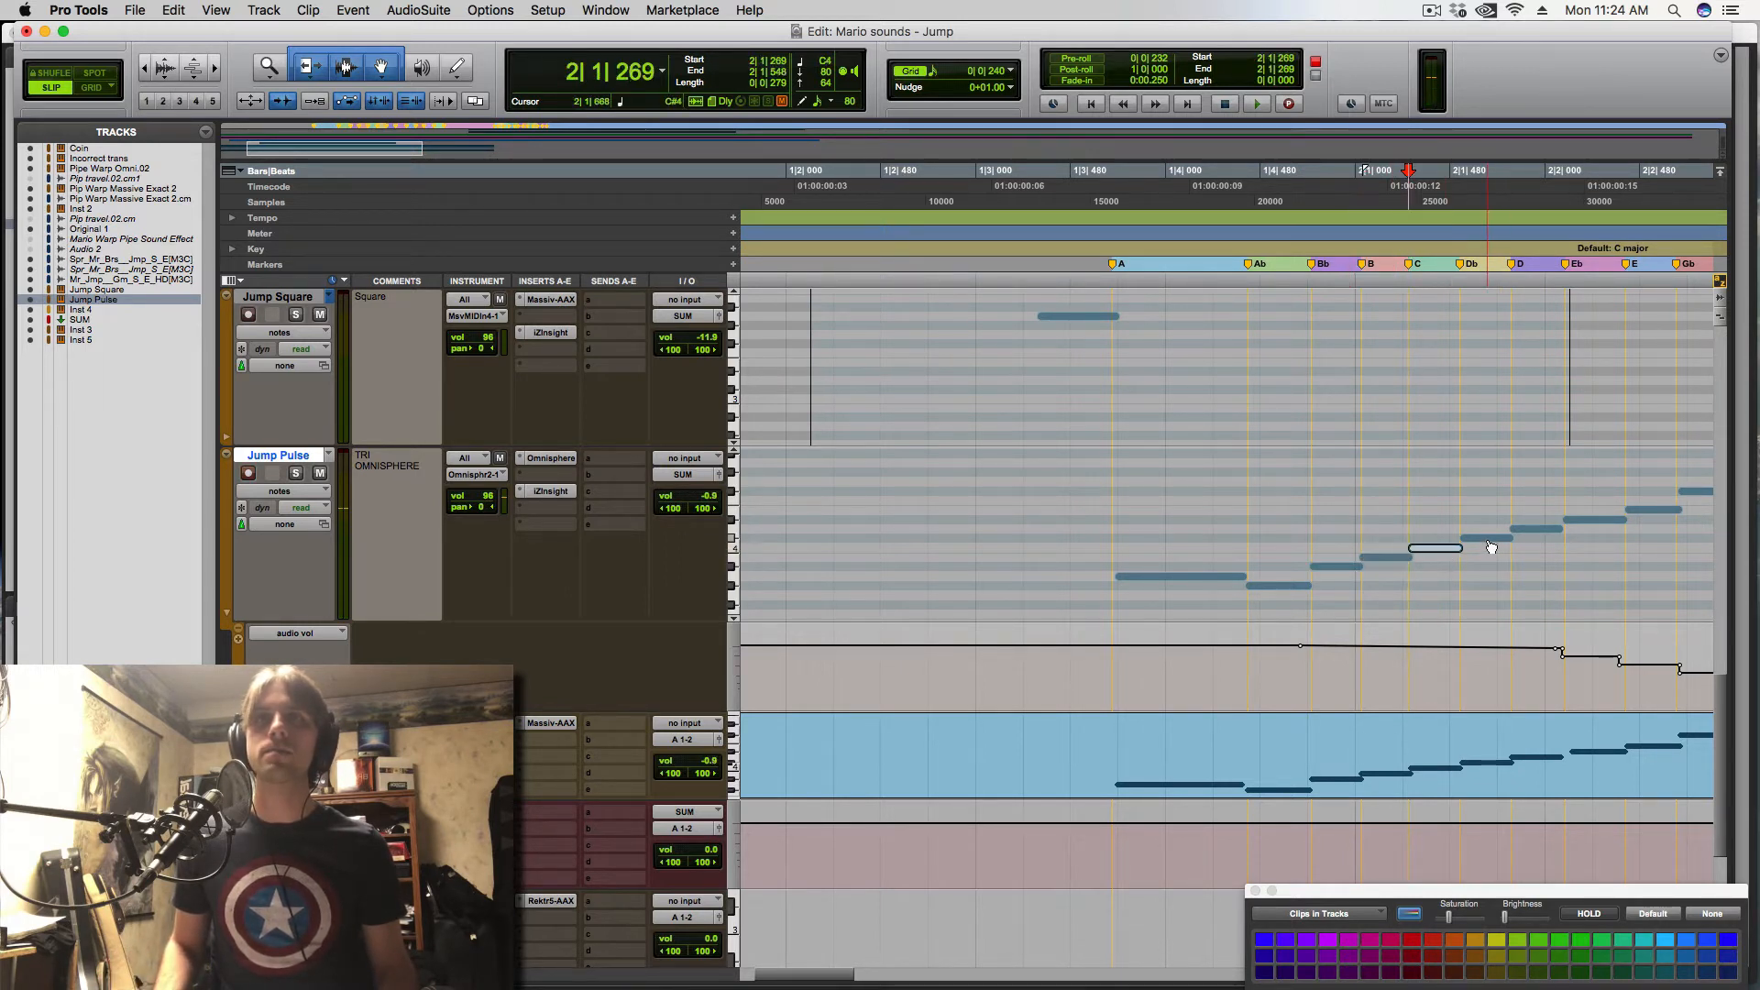
pyautogui.click(1487, 539)
pyautogui.click(1537, 530)
pyautogui.click(1596, 520)
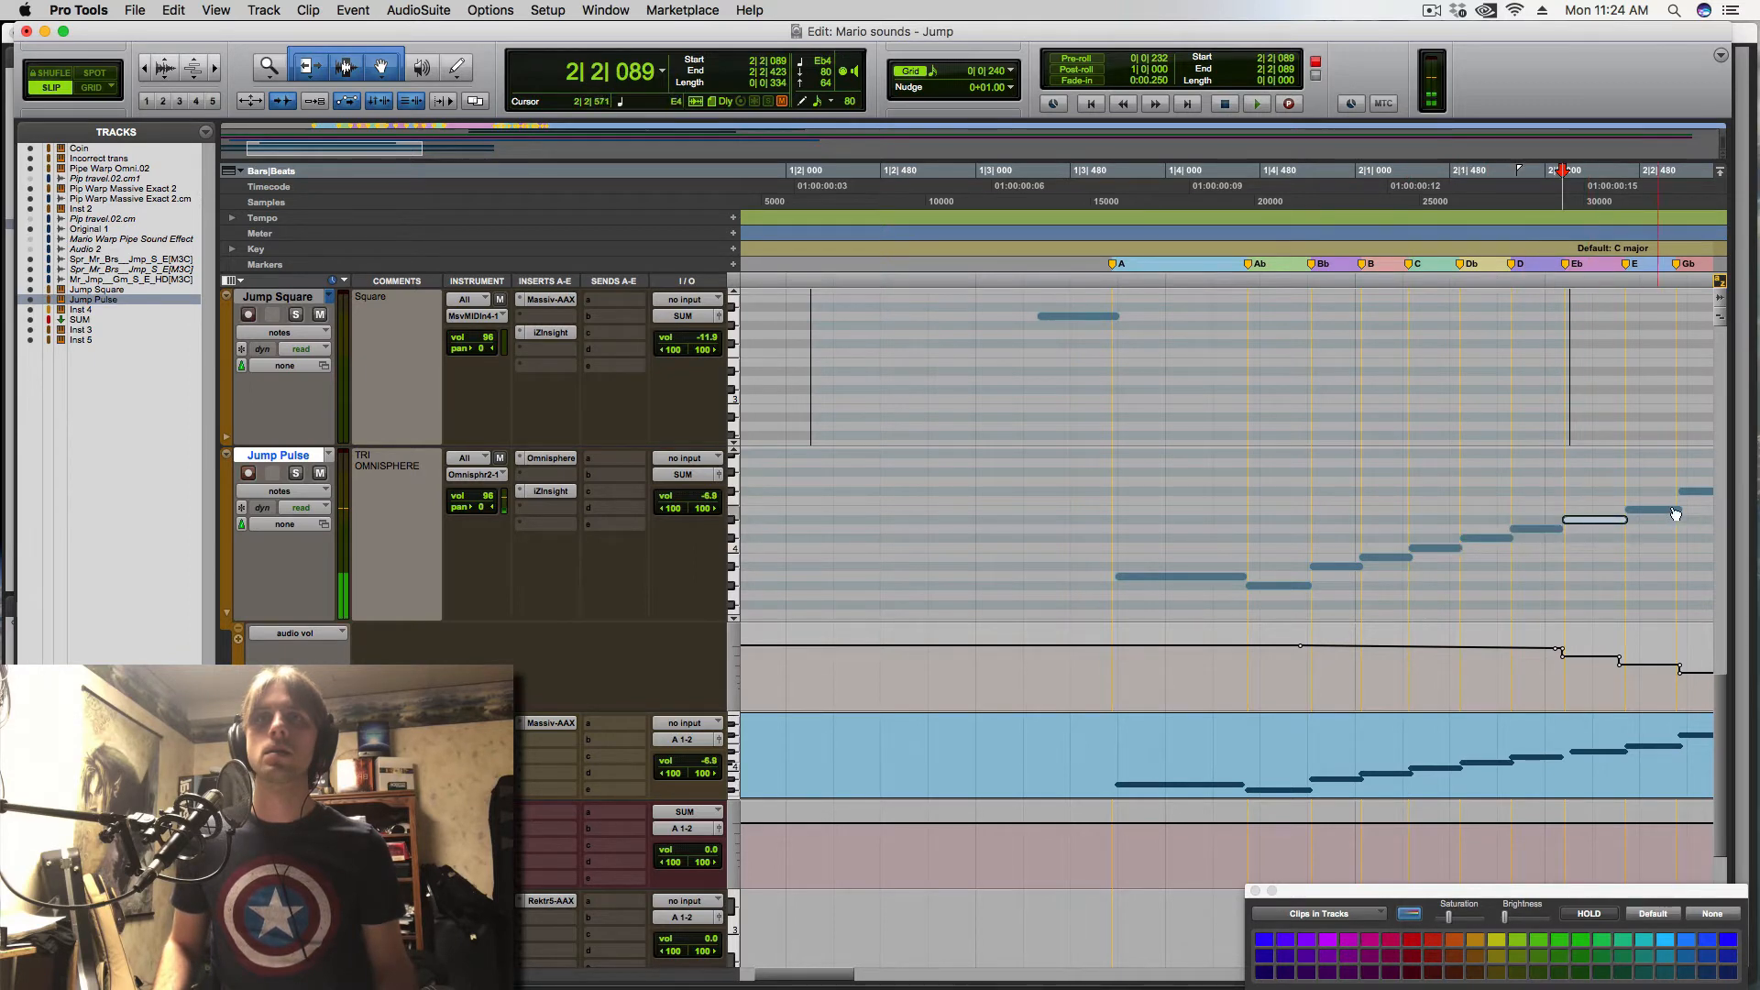
pyautogui.click(1674, 510)
pyautogui.press('super+bracketleft')
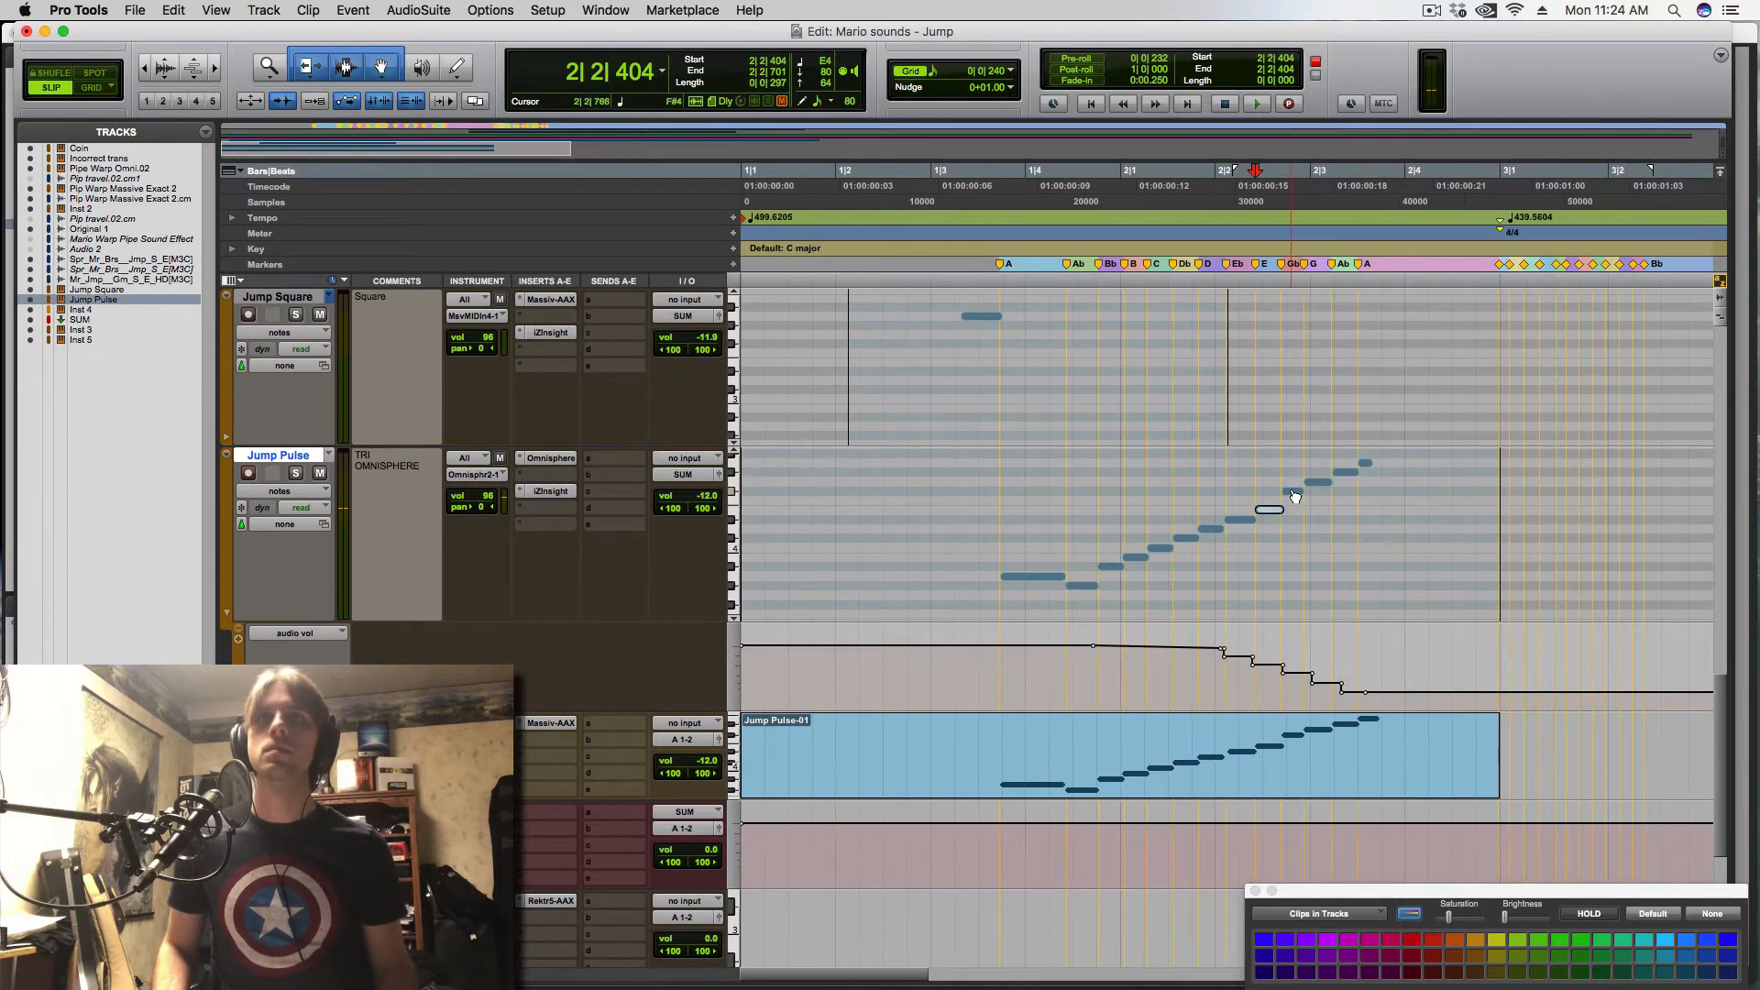
pyautogui.click(1293, 493)
pyautogui.click(1318, 482)
pyautogui.click(1345, 471)
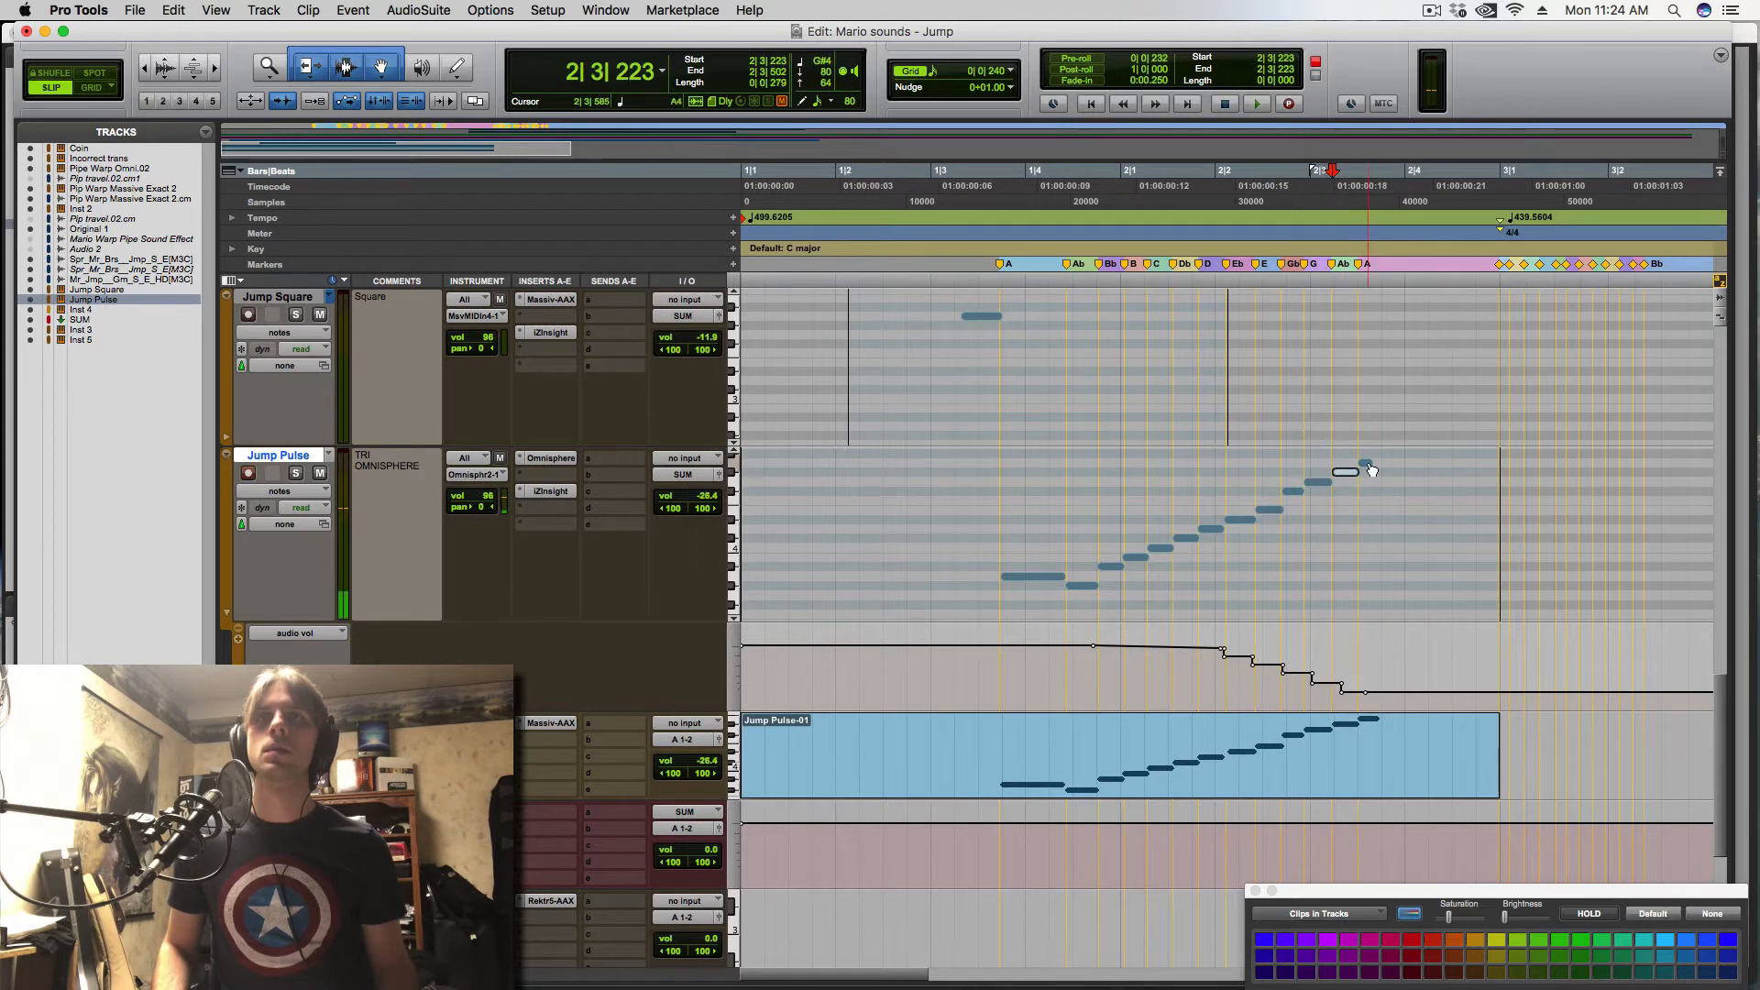
pyautogui.click(1367, 464)
# - Examine the stepped volume automation beneath the last Jump Pulse notes up close
pyautogui.click(1291, 500)
pyautogui.press('super+bracketright')
pyautogui.press('super+bracketright')
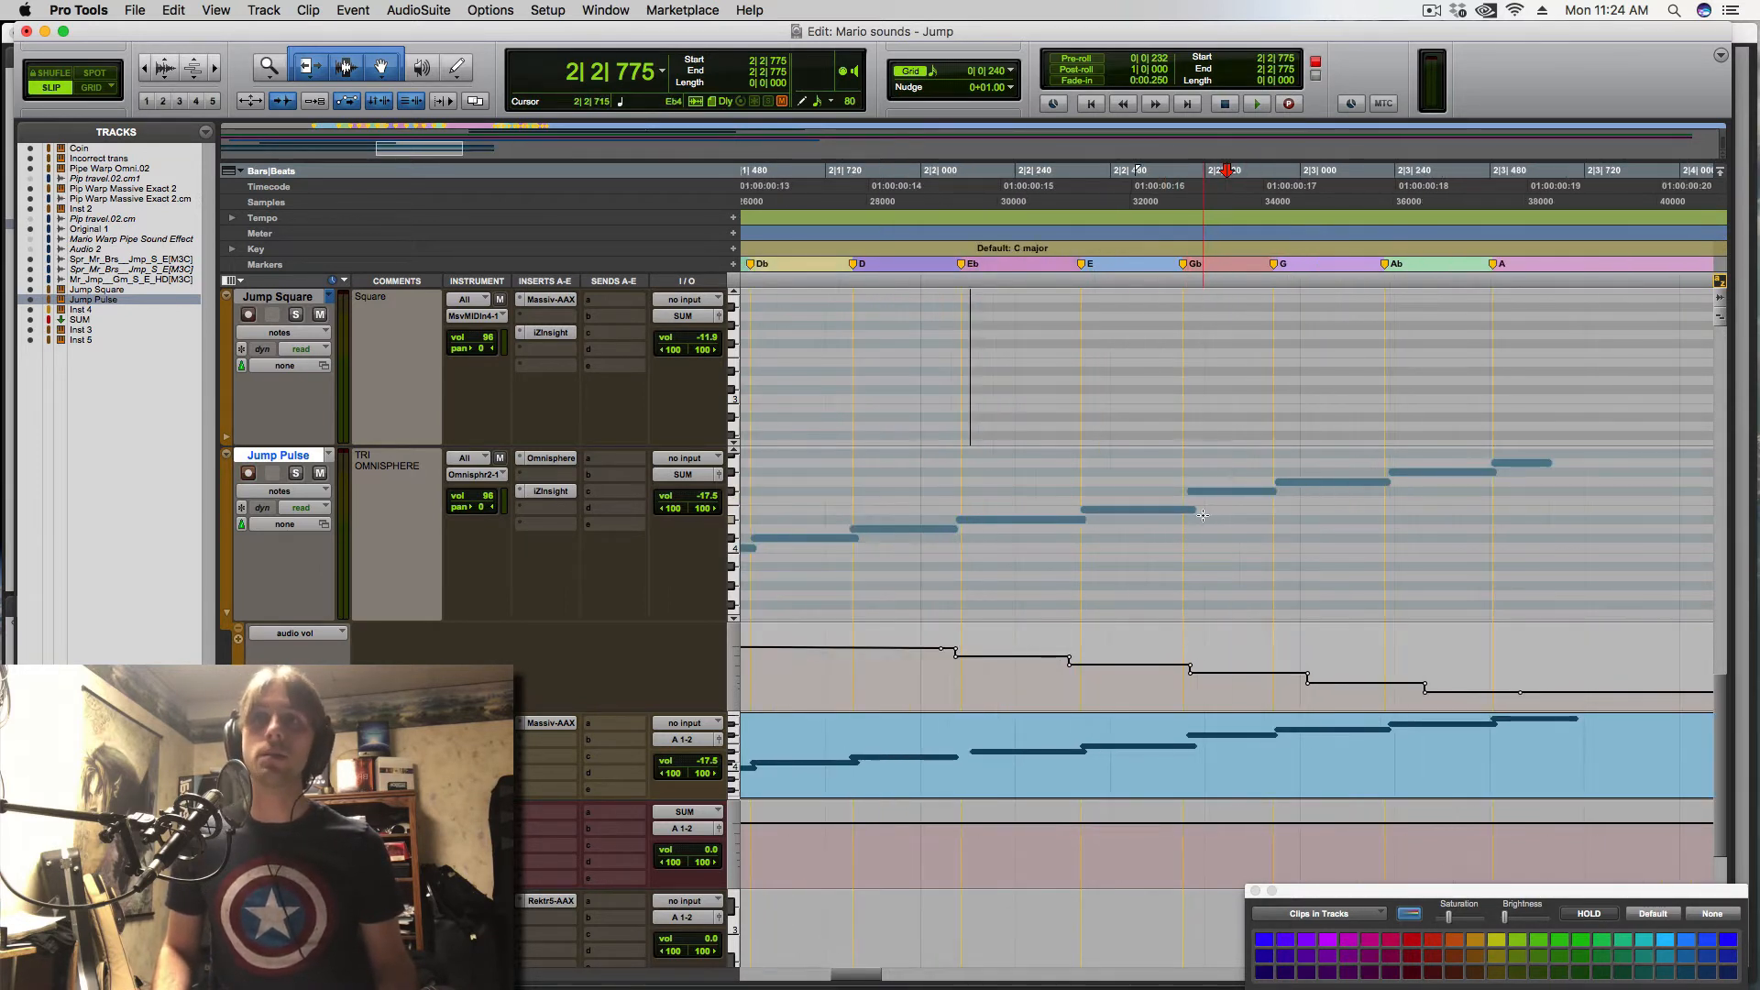
pyautogui.press('super+bracketleft')
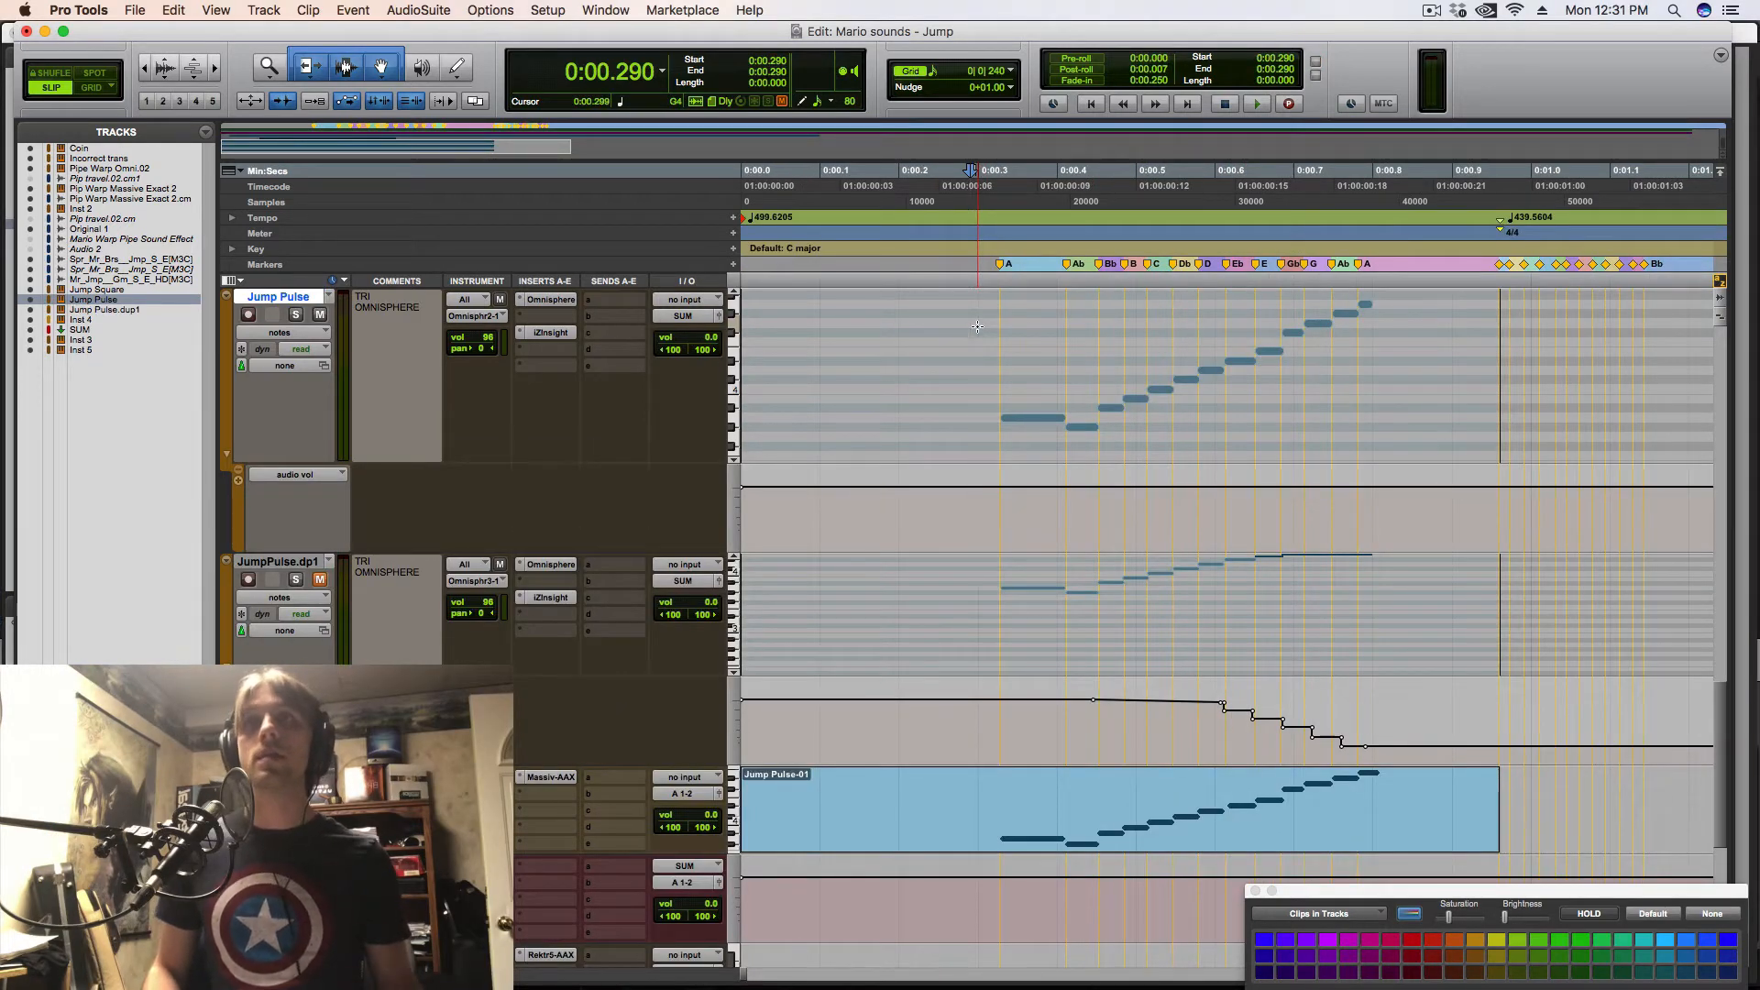
# - Play back the jump sound and view Jump Pulse's Omnisphere oscillator settings
pyautogui.scroll(3, 963, 456)
pyautogui.press('space')
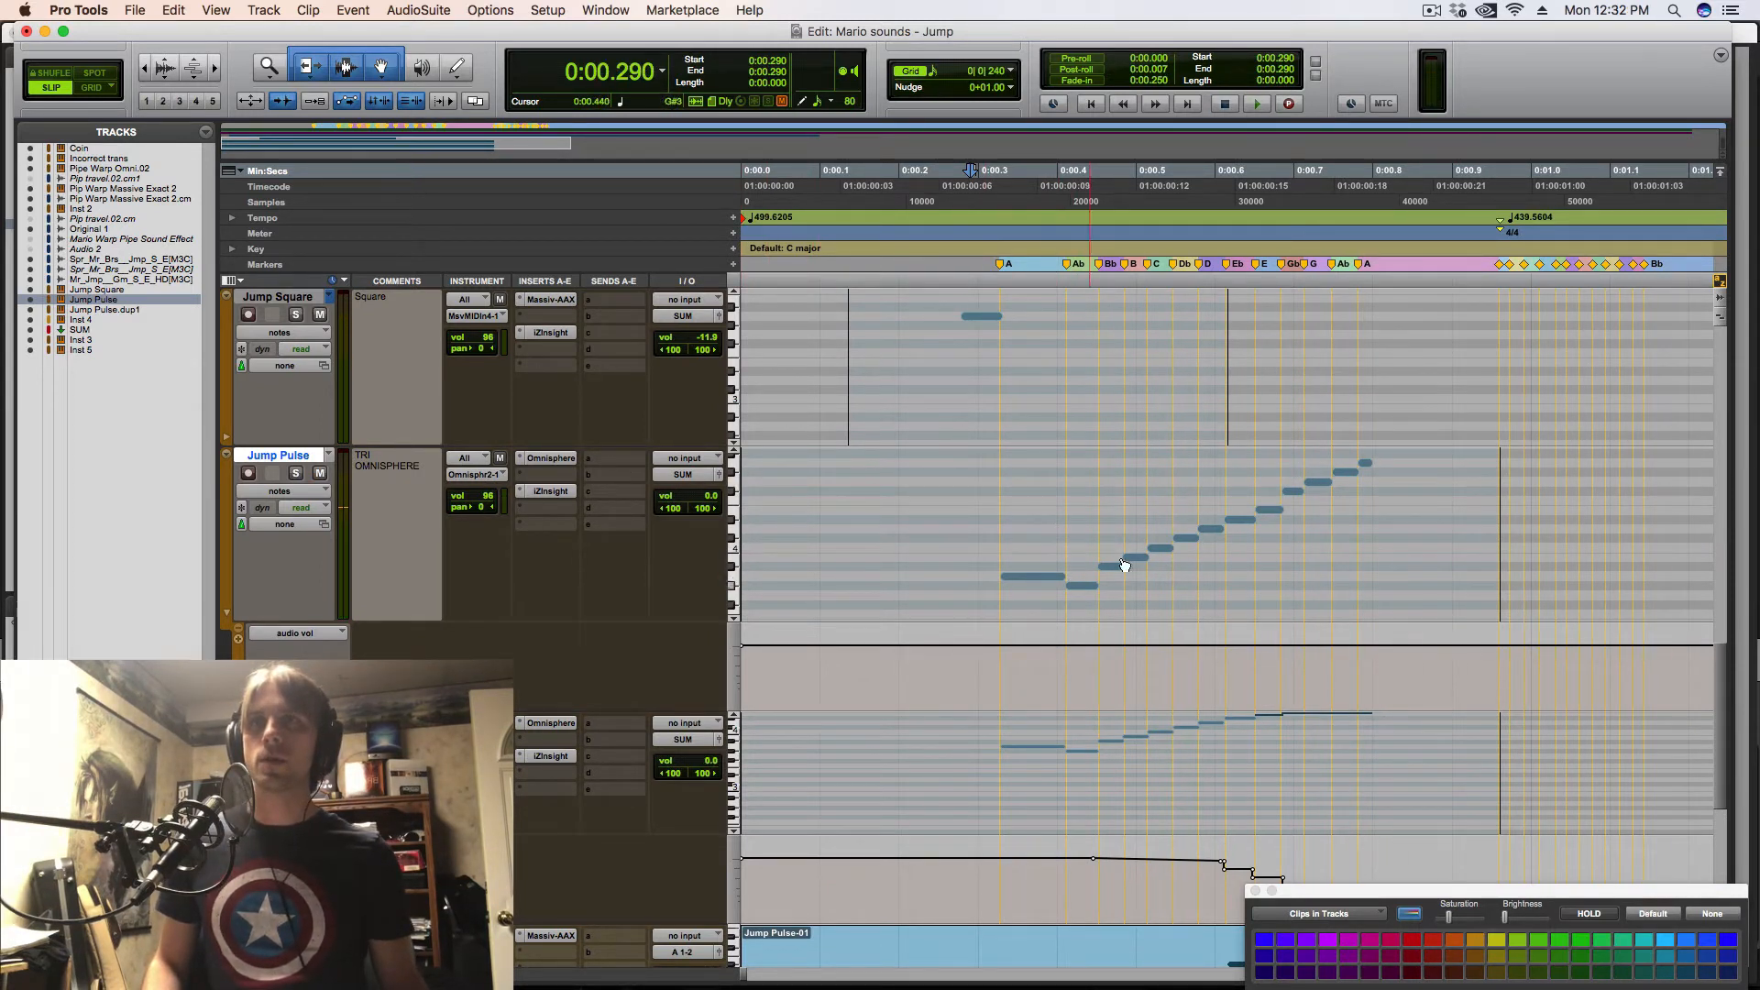
pyautogui.click(553, 457)
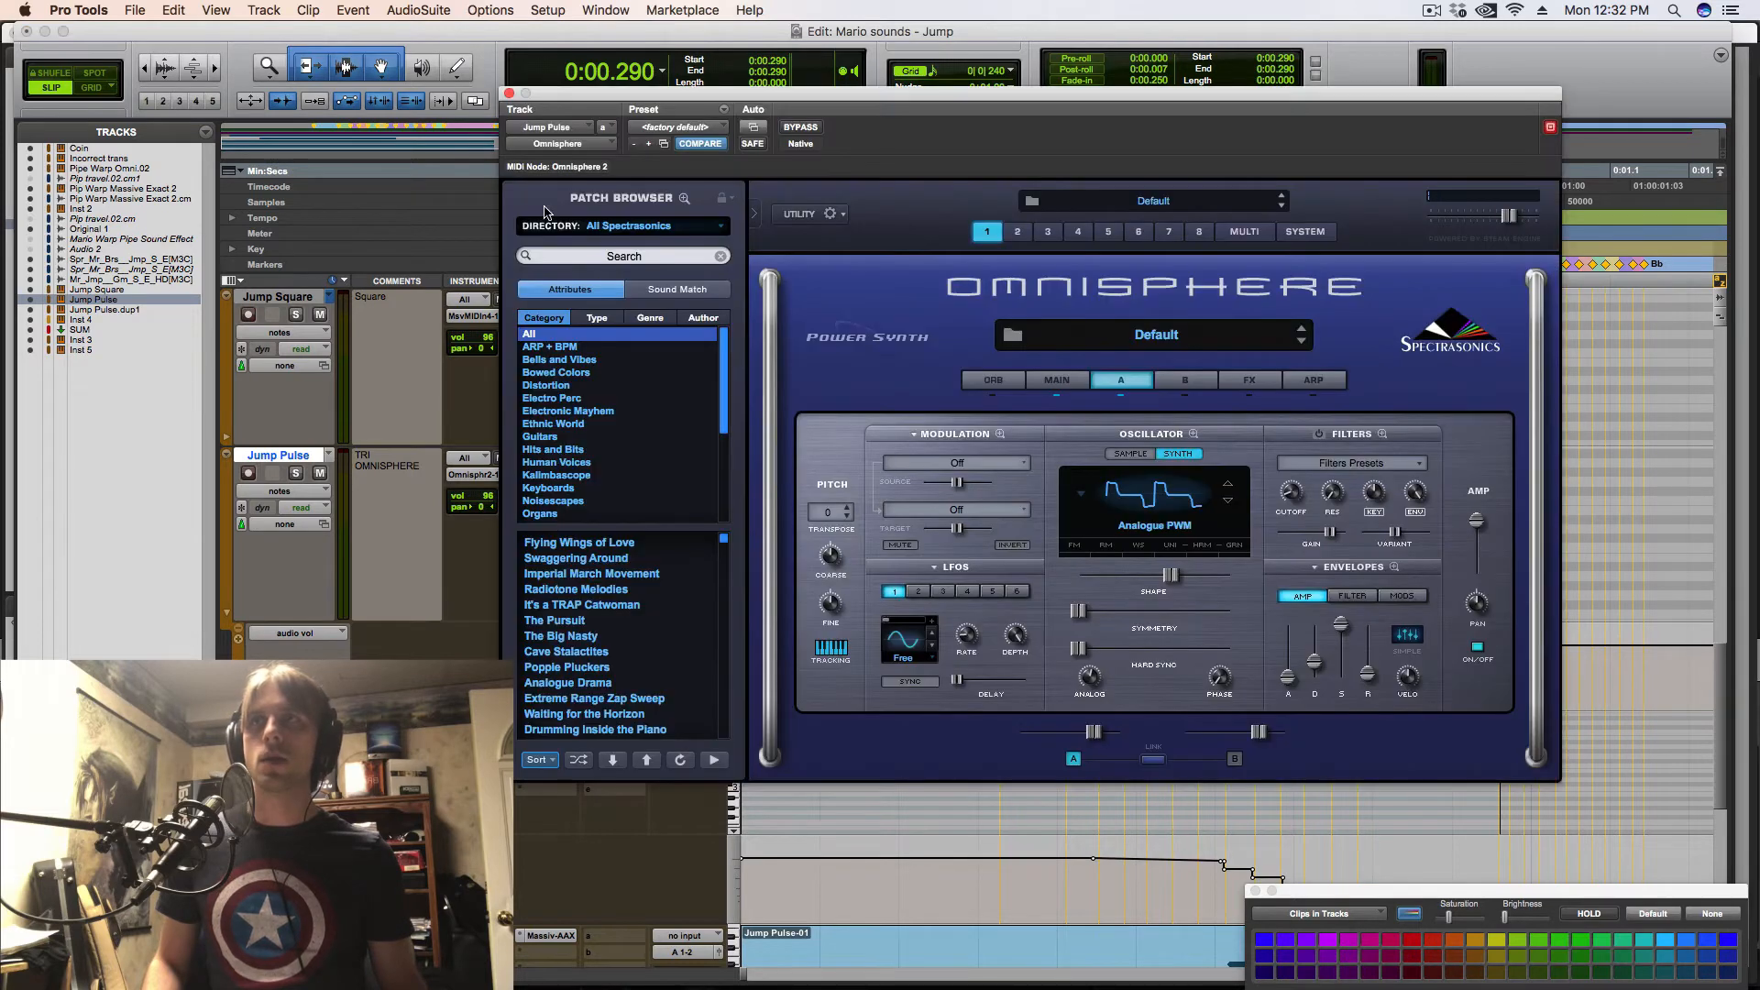
pyautogui.click(510, 95)
# - Play the Jump Pulse-01 clip on the Inst 4 track from 0:00.287 twice
pyautogui.scroll(-5, 817, 750)
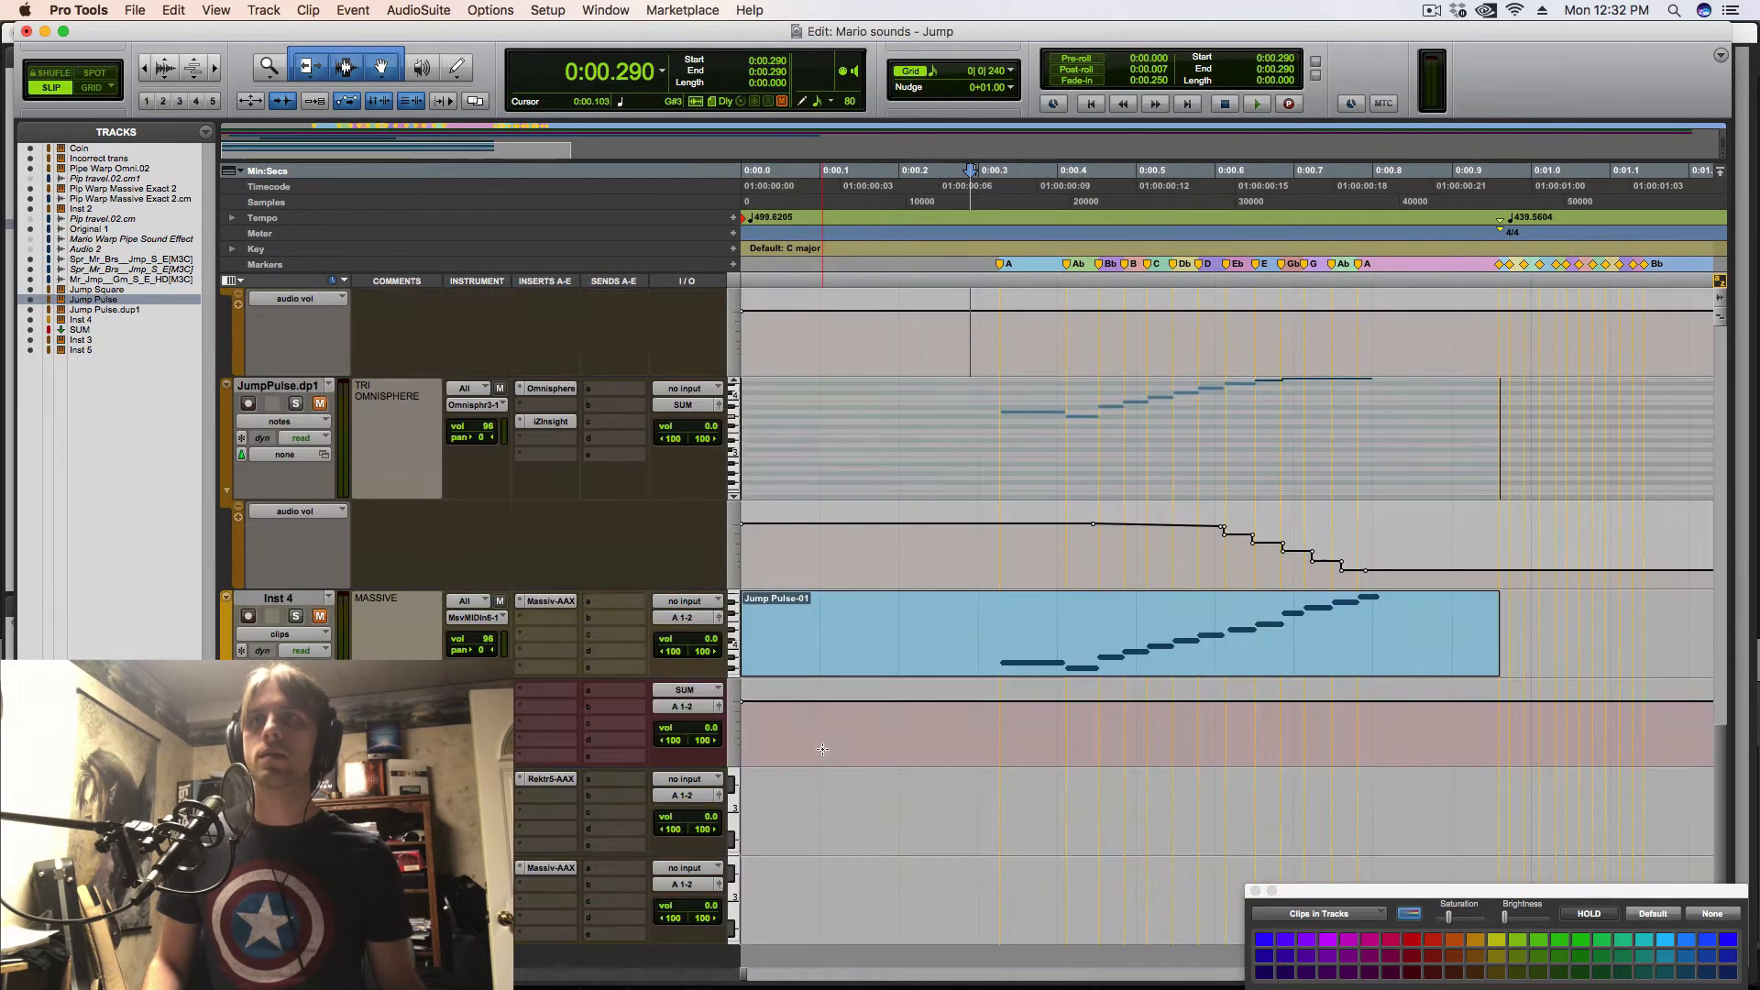
pyautogui.scroll(2, 818, 750)
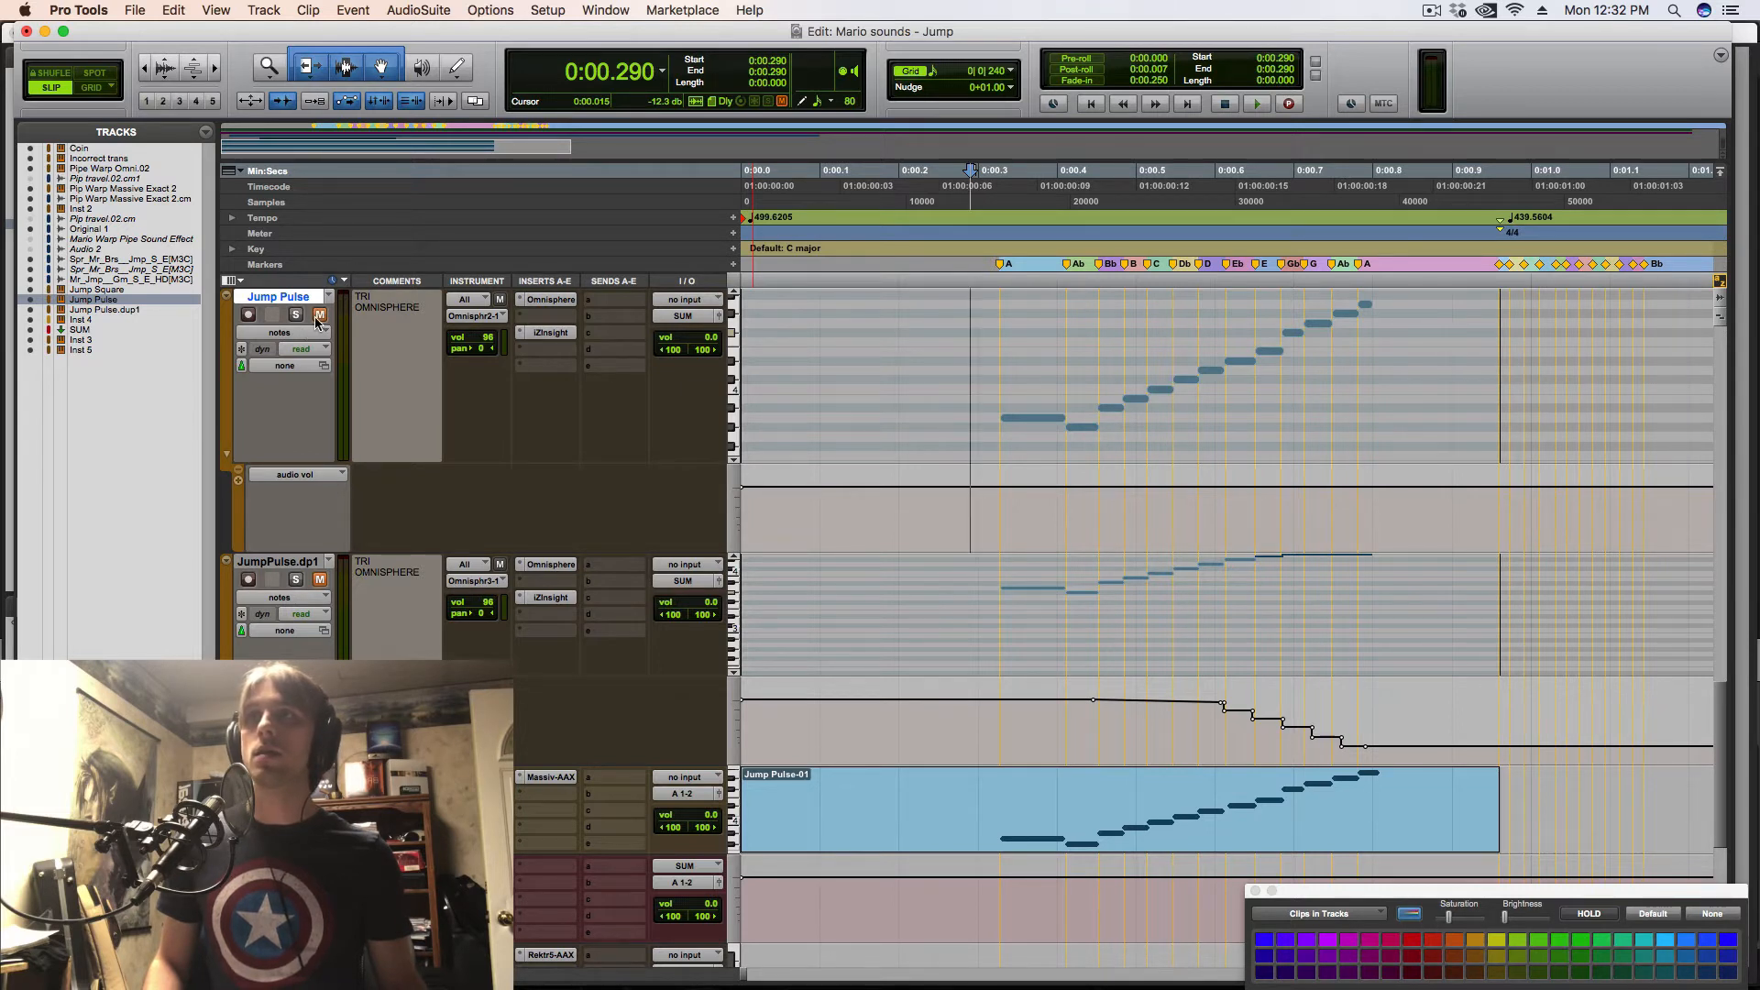
pyautogui.click(969, 781)
pyautogui.press('space')
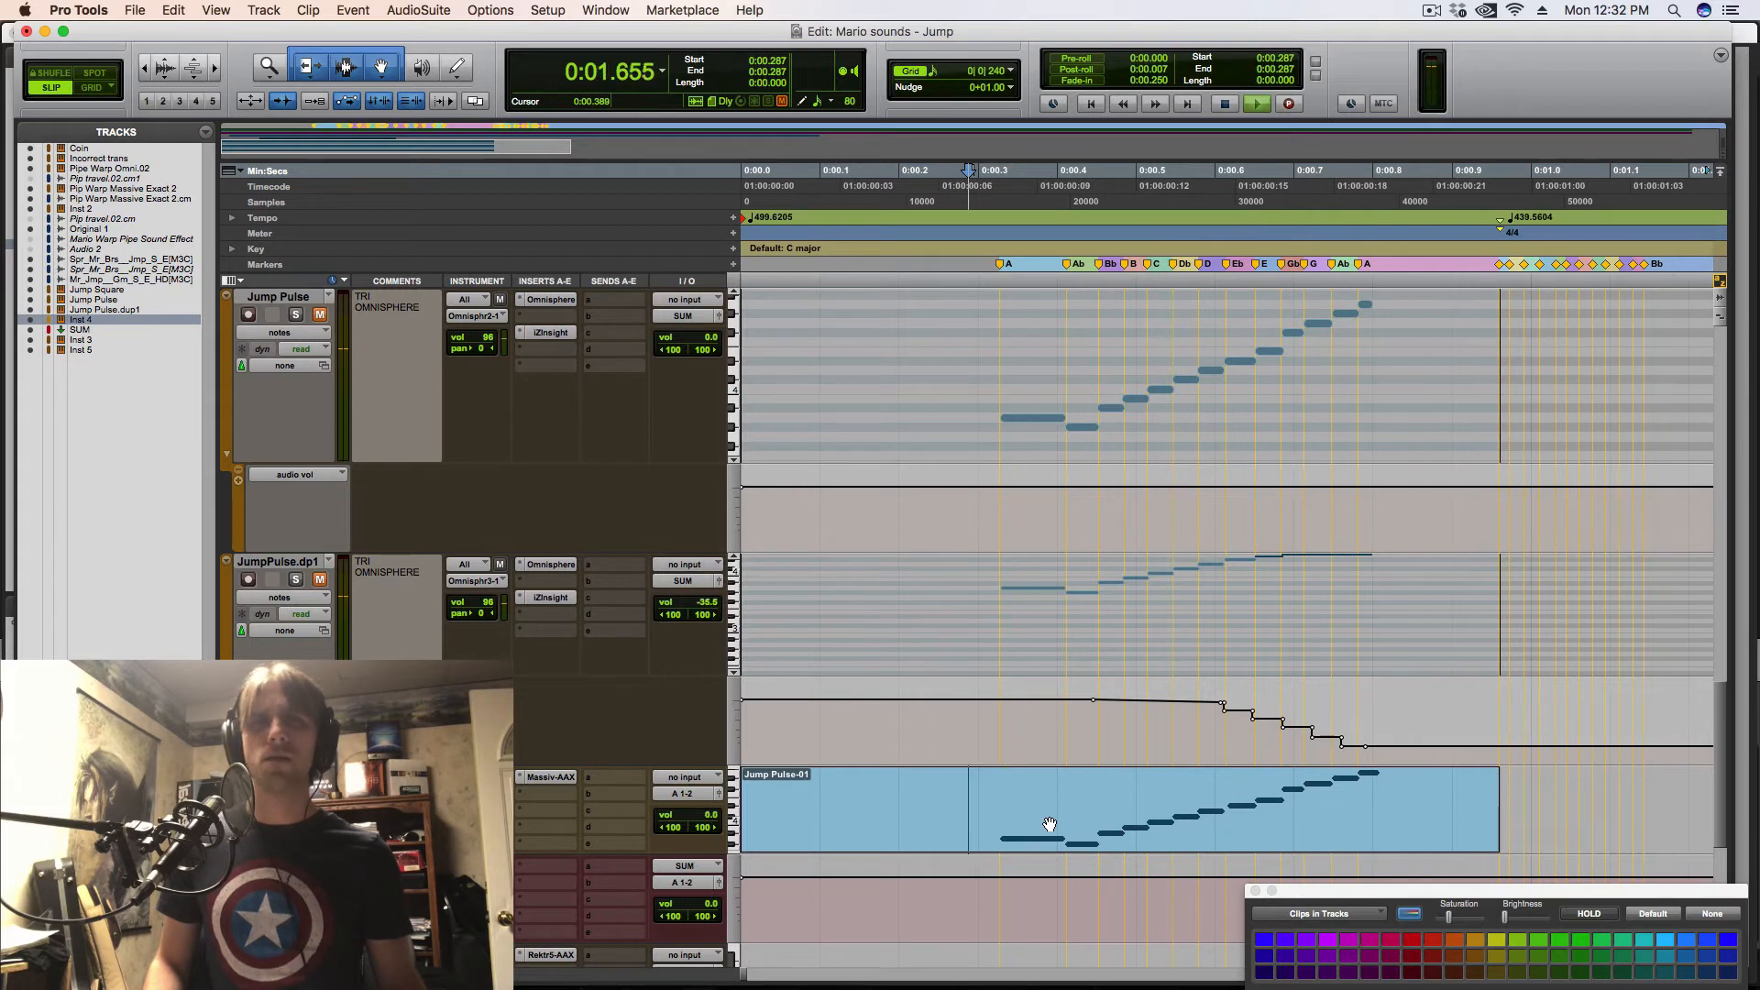
pyautogui.press('space')
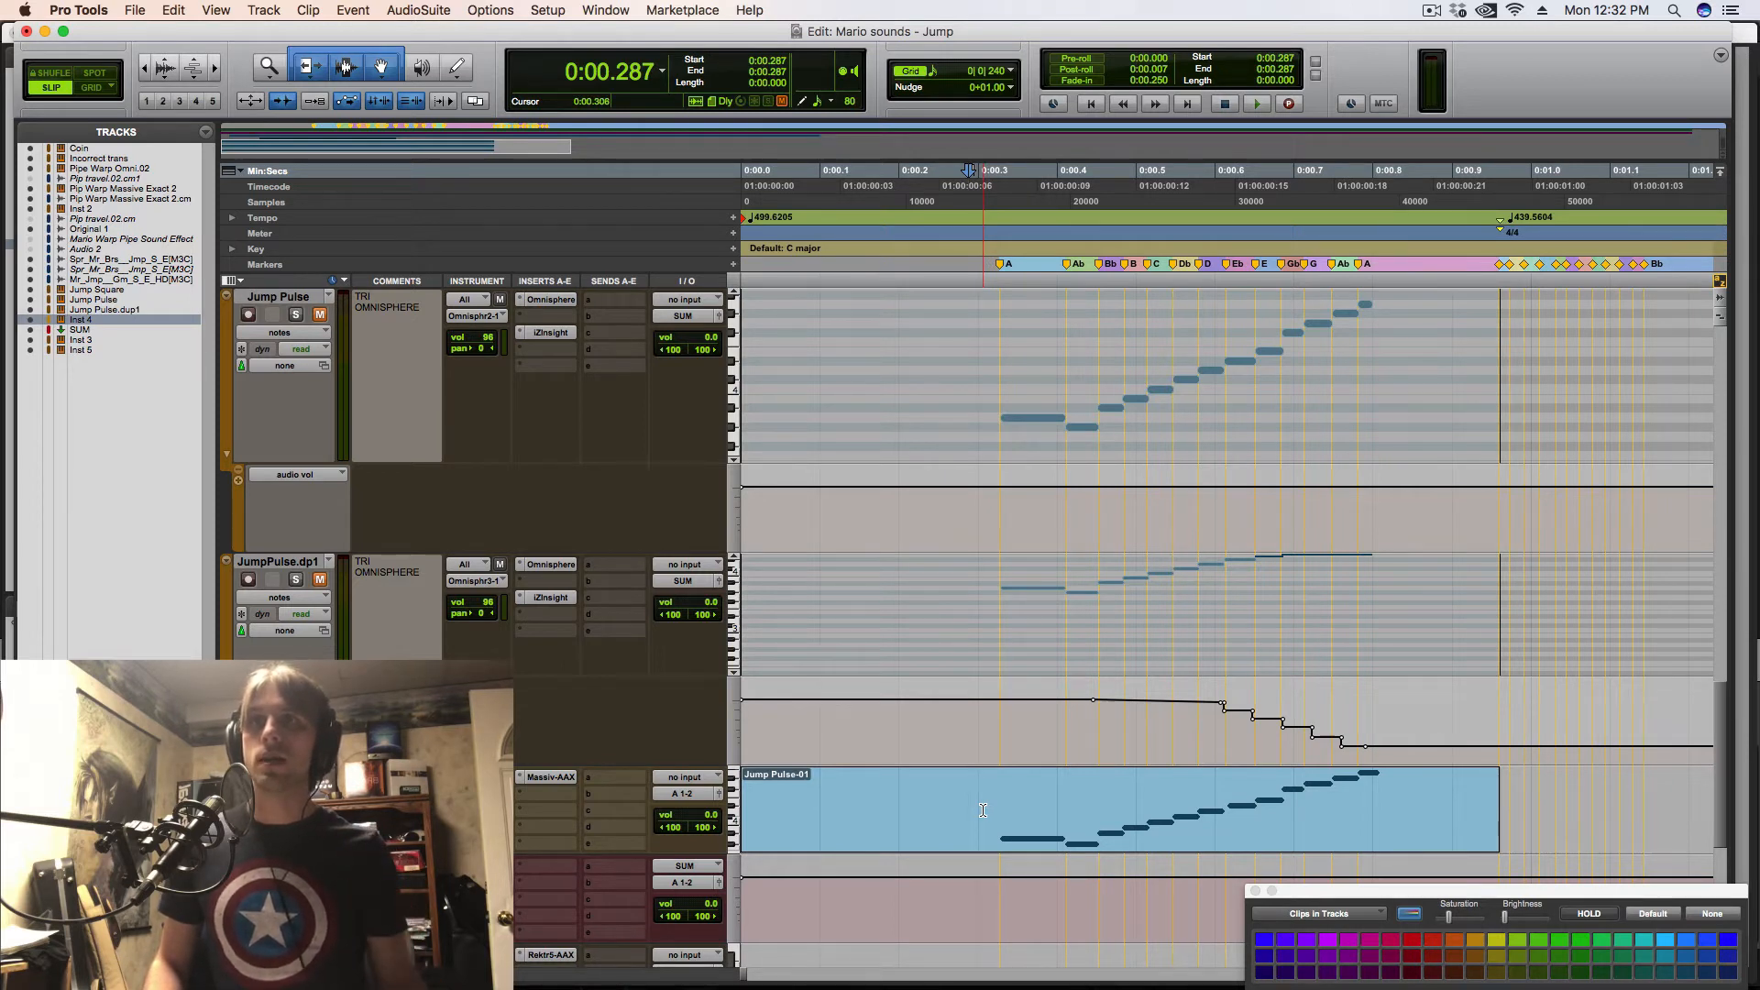
pyautogui.press('space')
pyautogui.press('space')
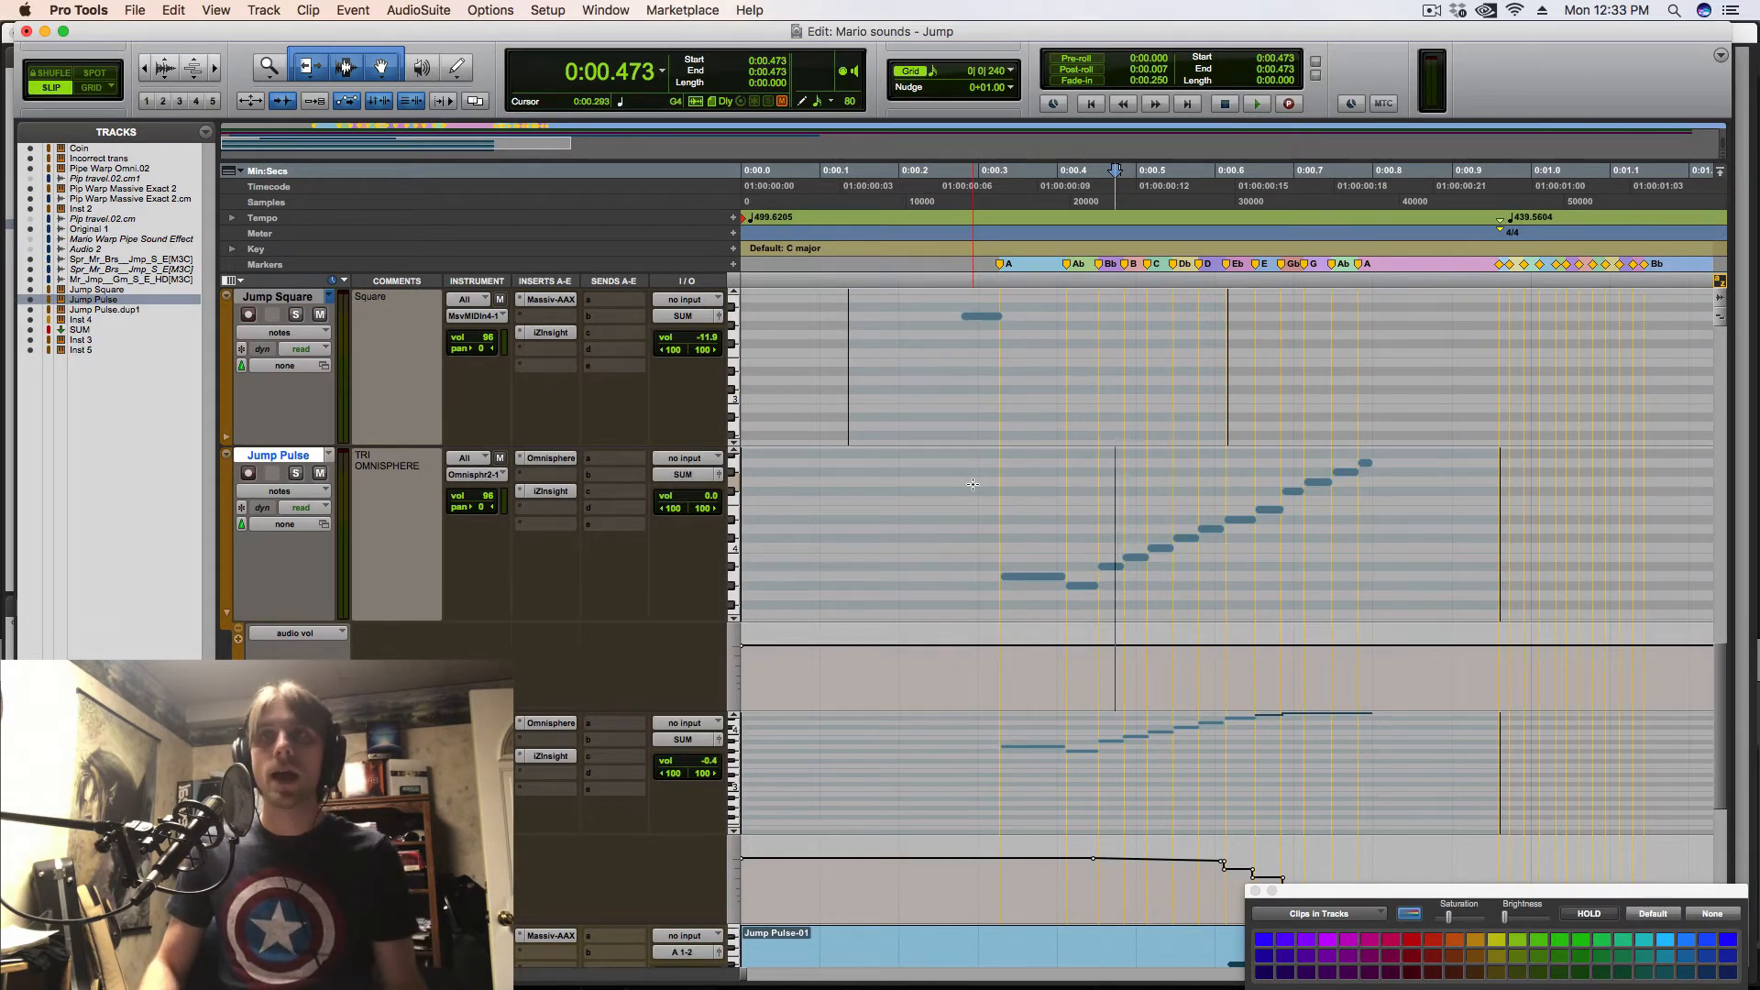
# - Examine the rising Jump Pulse notes up close around 0:00.466
pyautogui.click(1110, 532)
pyautogui.press('t')
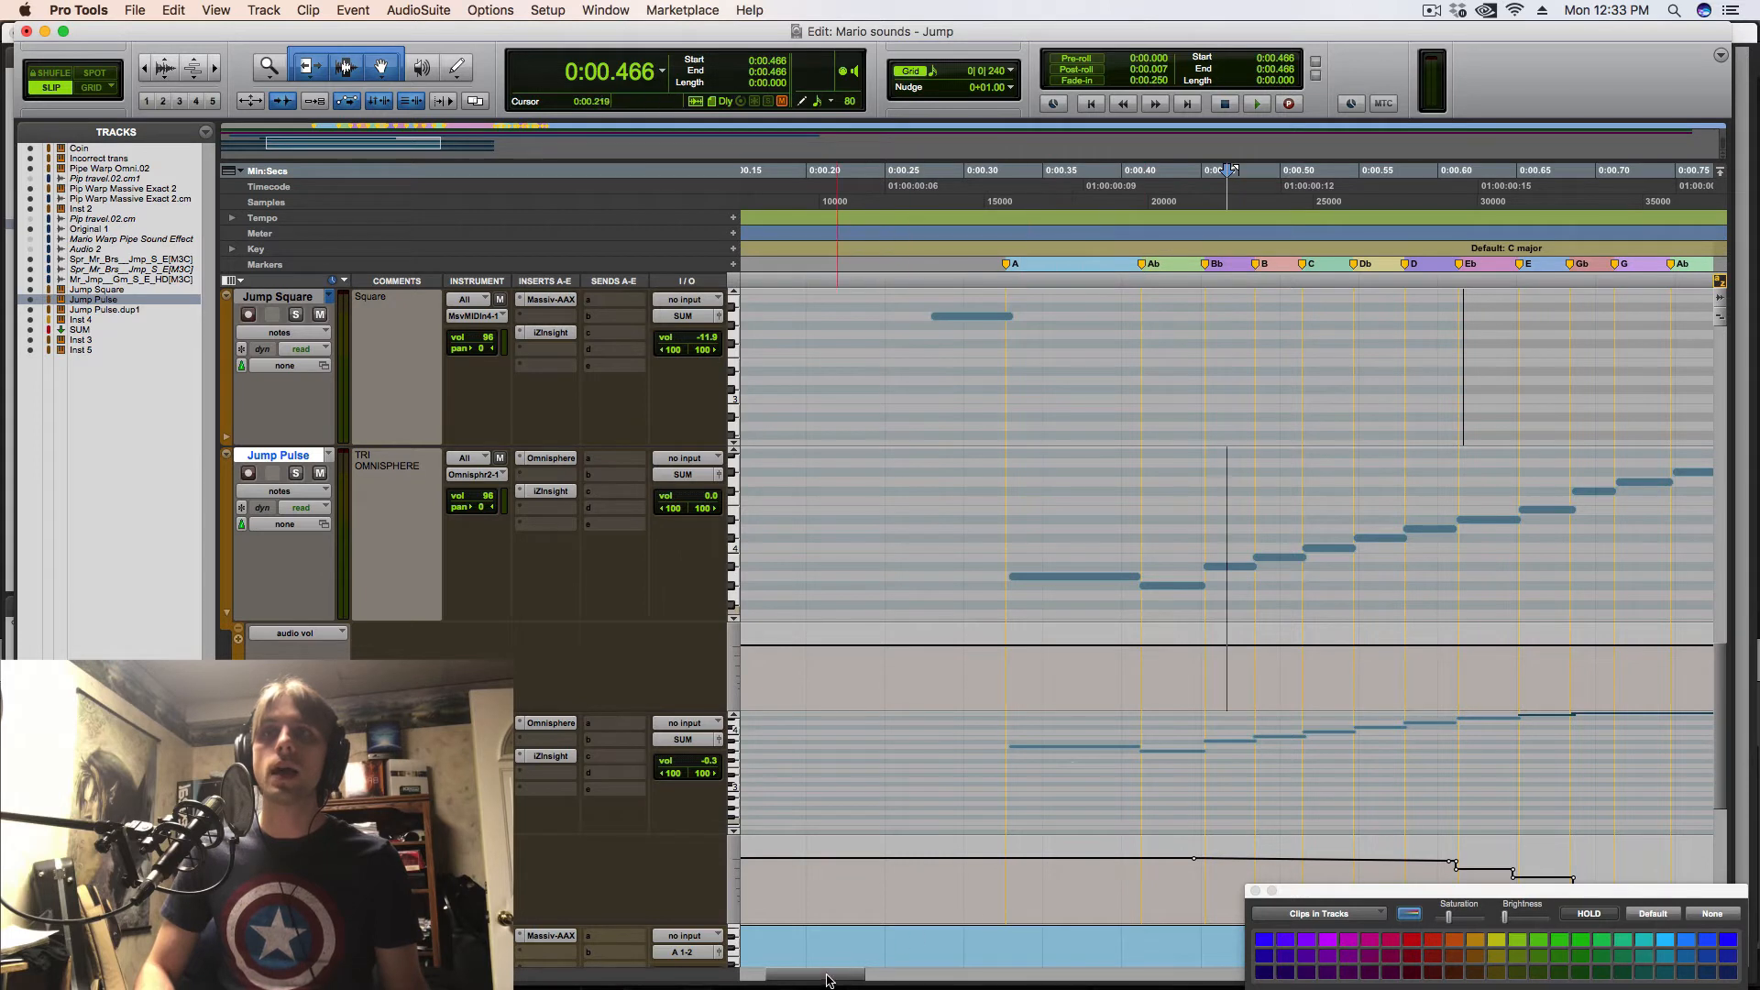
pyautogui.moveTo(833, 977); pyautogui.dragTo(855, 979)
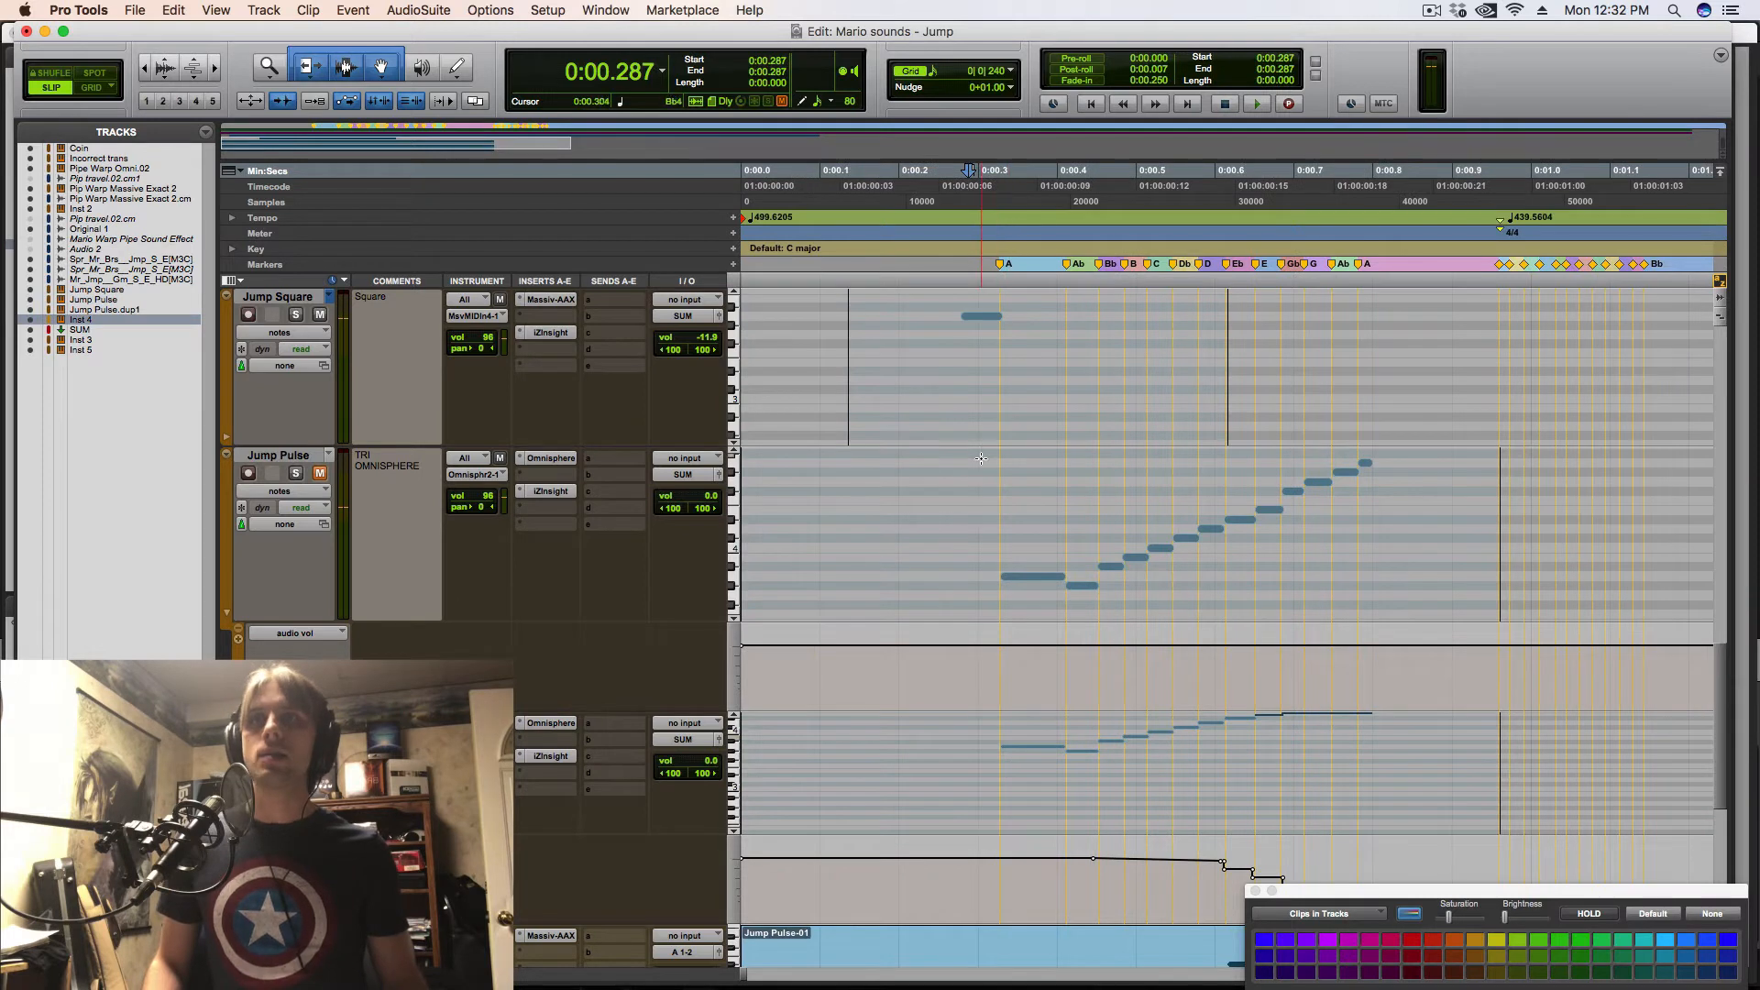
# - Unmute and solo the M_J_G_S_E_3 reference recording and play it from 0:00.304
pyautogui.click(981, 513)
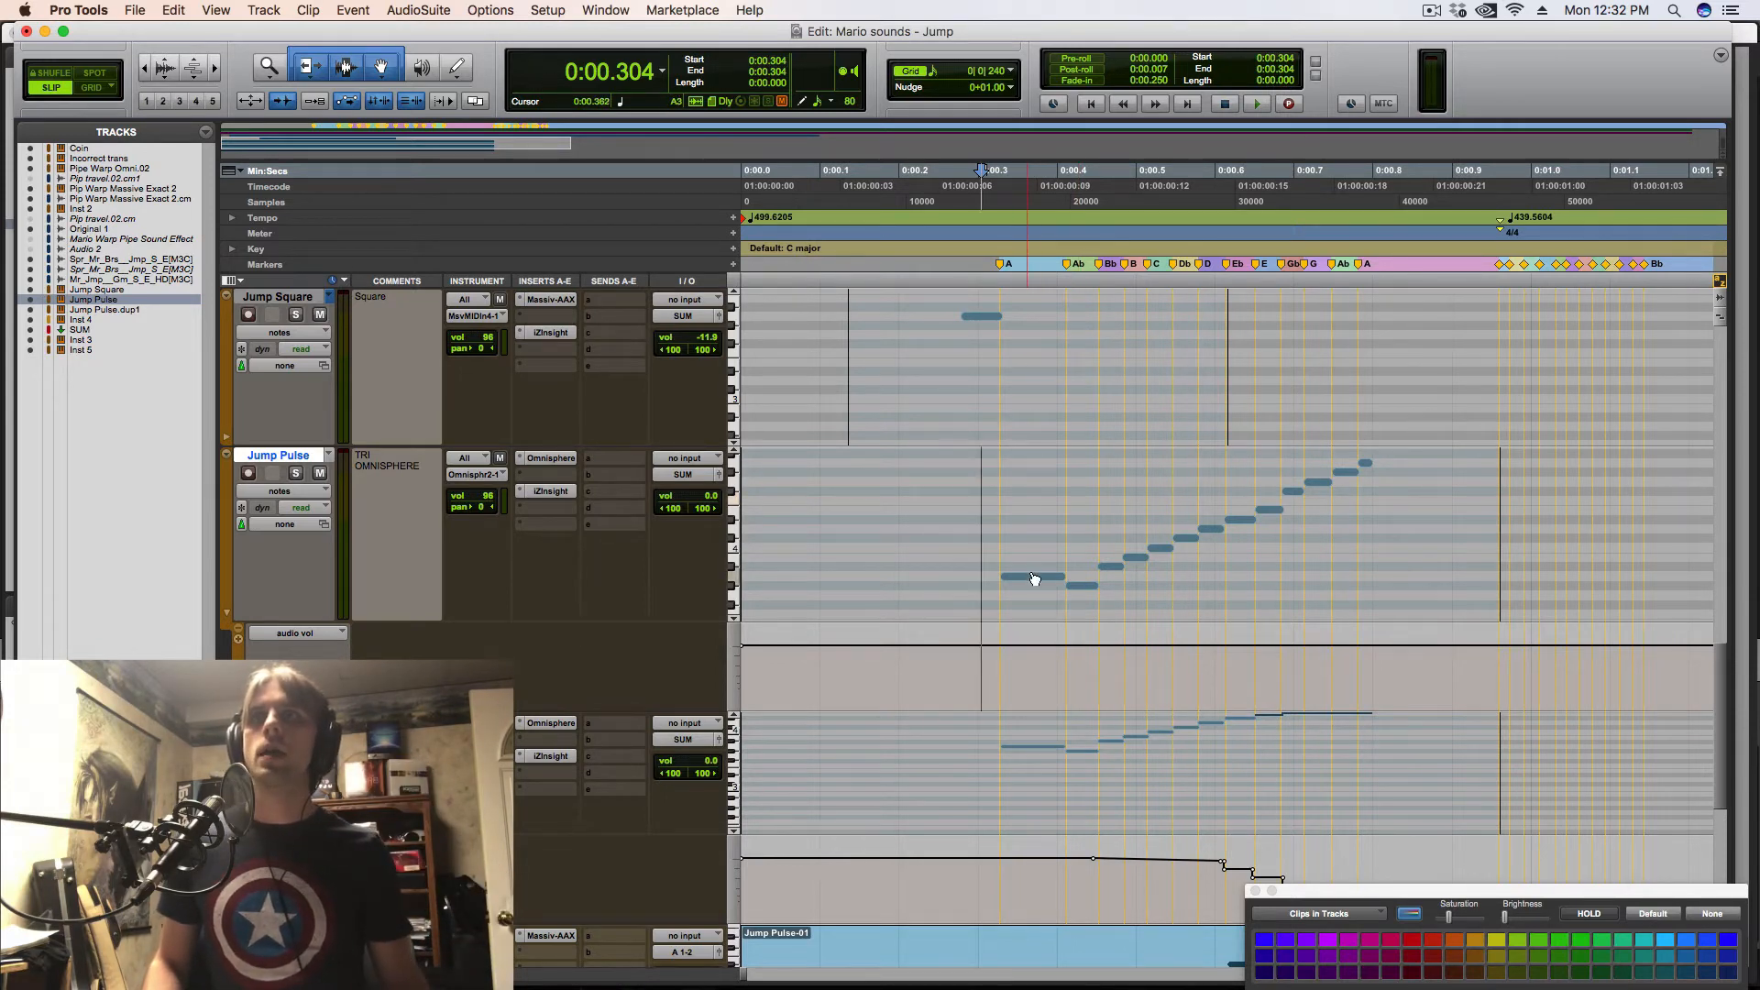
pyautogui.scroll(4, 621, 486)
pyautogui.click(320, 314)
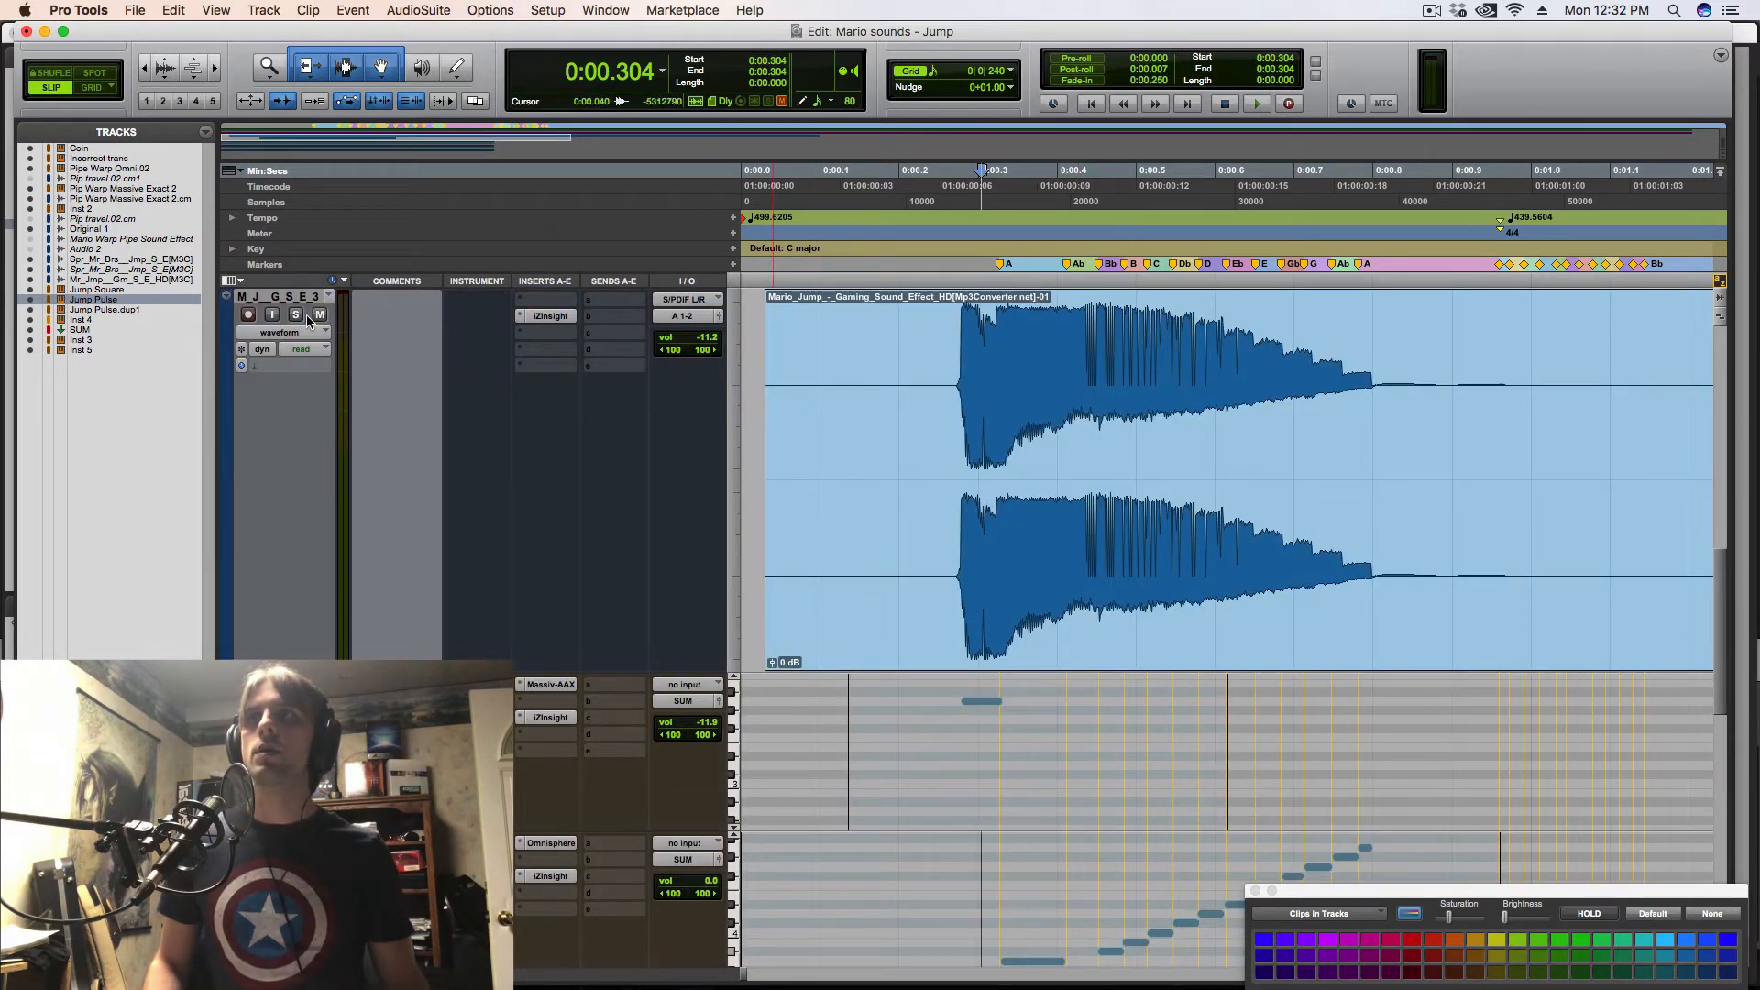
pyautogui.click(295, 314)
pyautogui.press('space')
pyautogui.press('space')
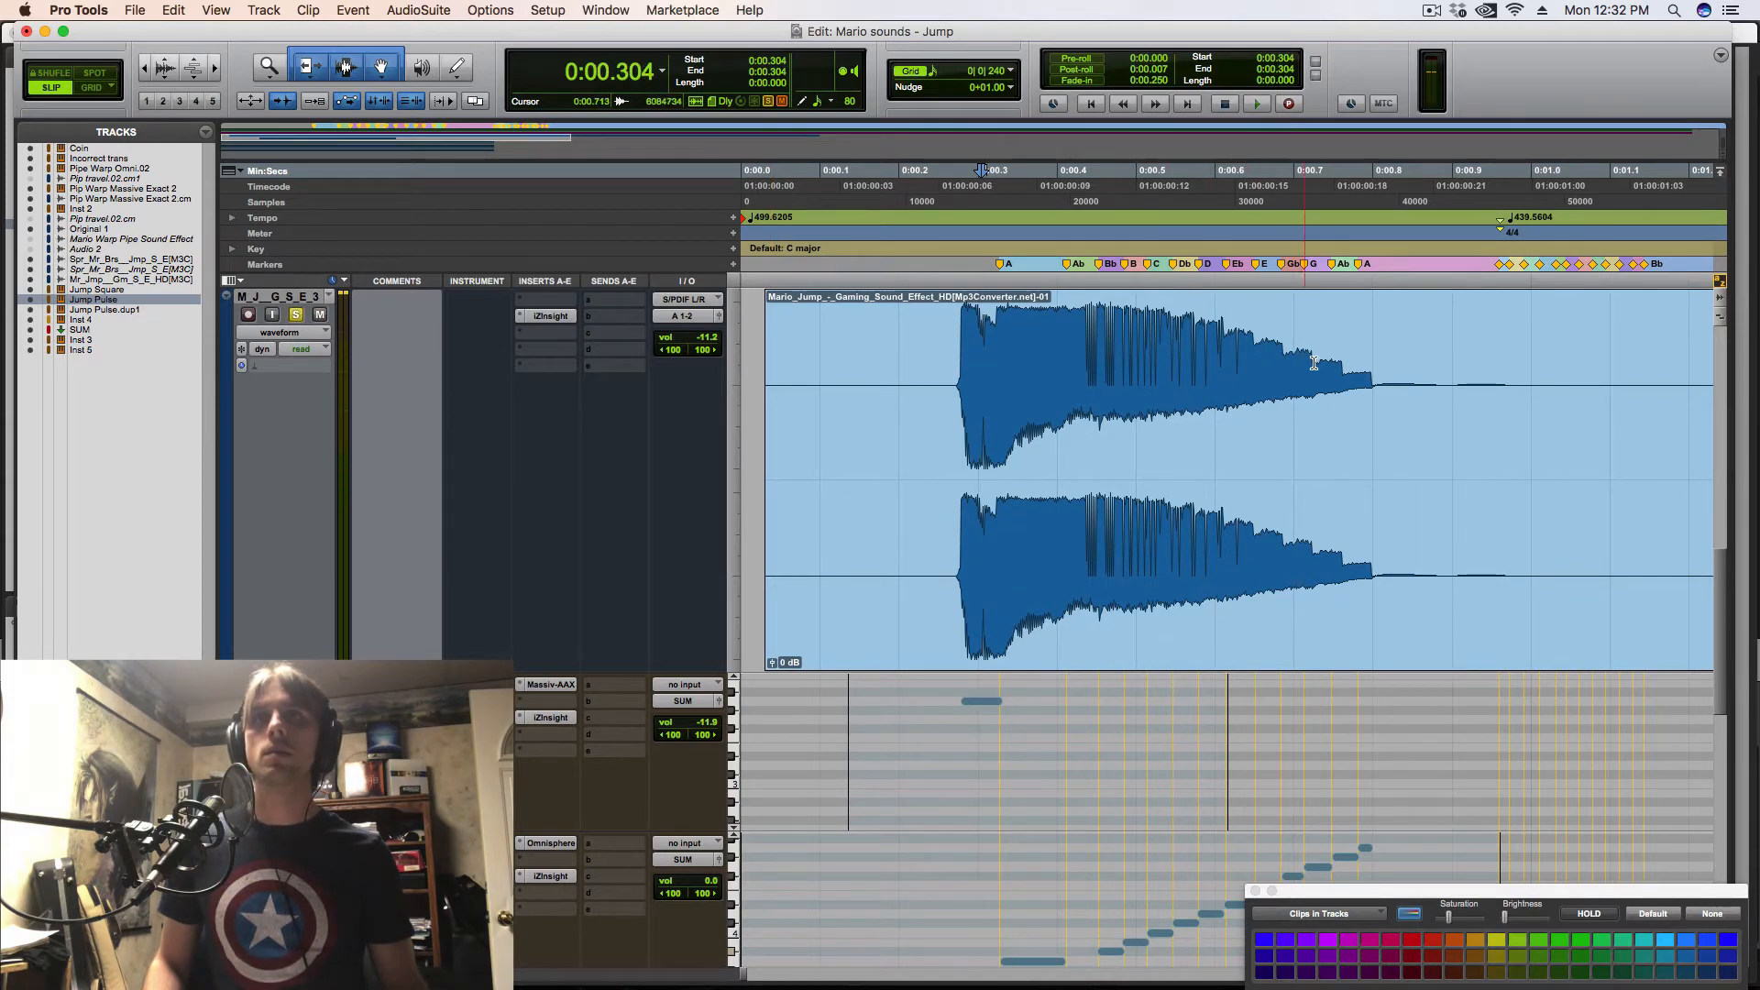
# - Compare the Jump Pulse notes with the reference recording by playing each from around the first A marker
pyautogui.scroll(-4, 298, 569)
pyautogui.click(320, 472)
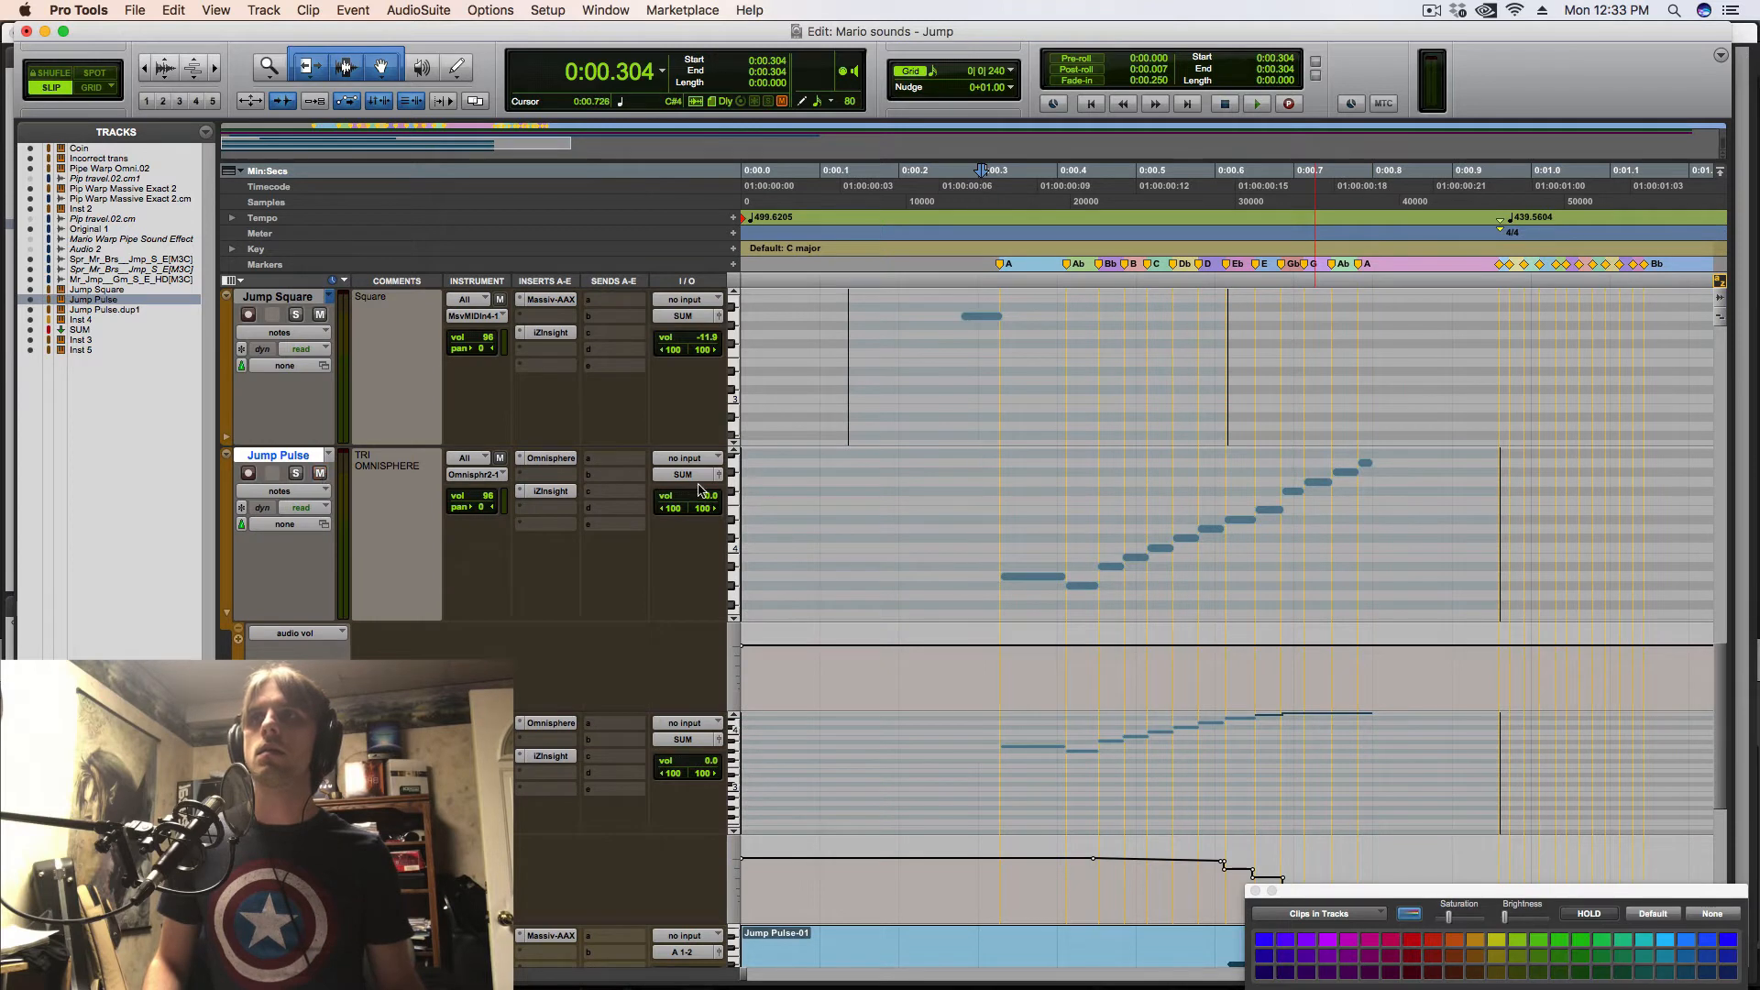
pyautogui.click(959, 532)
pyautogui.press('space')
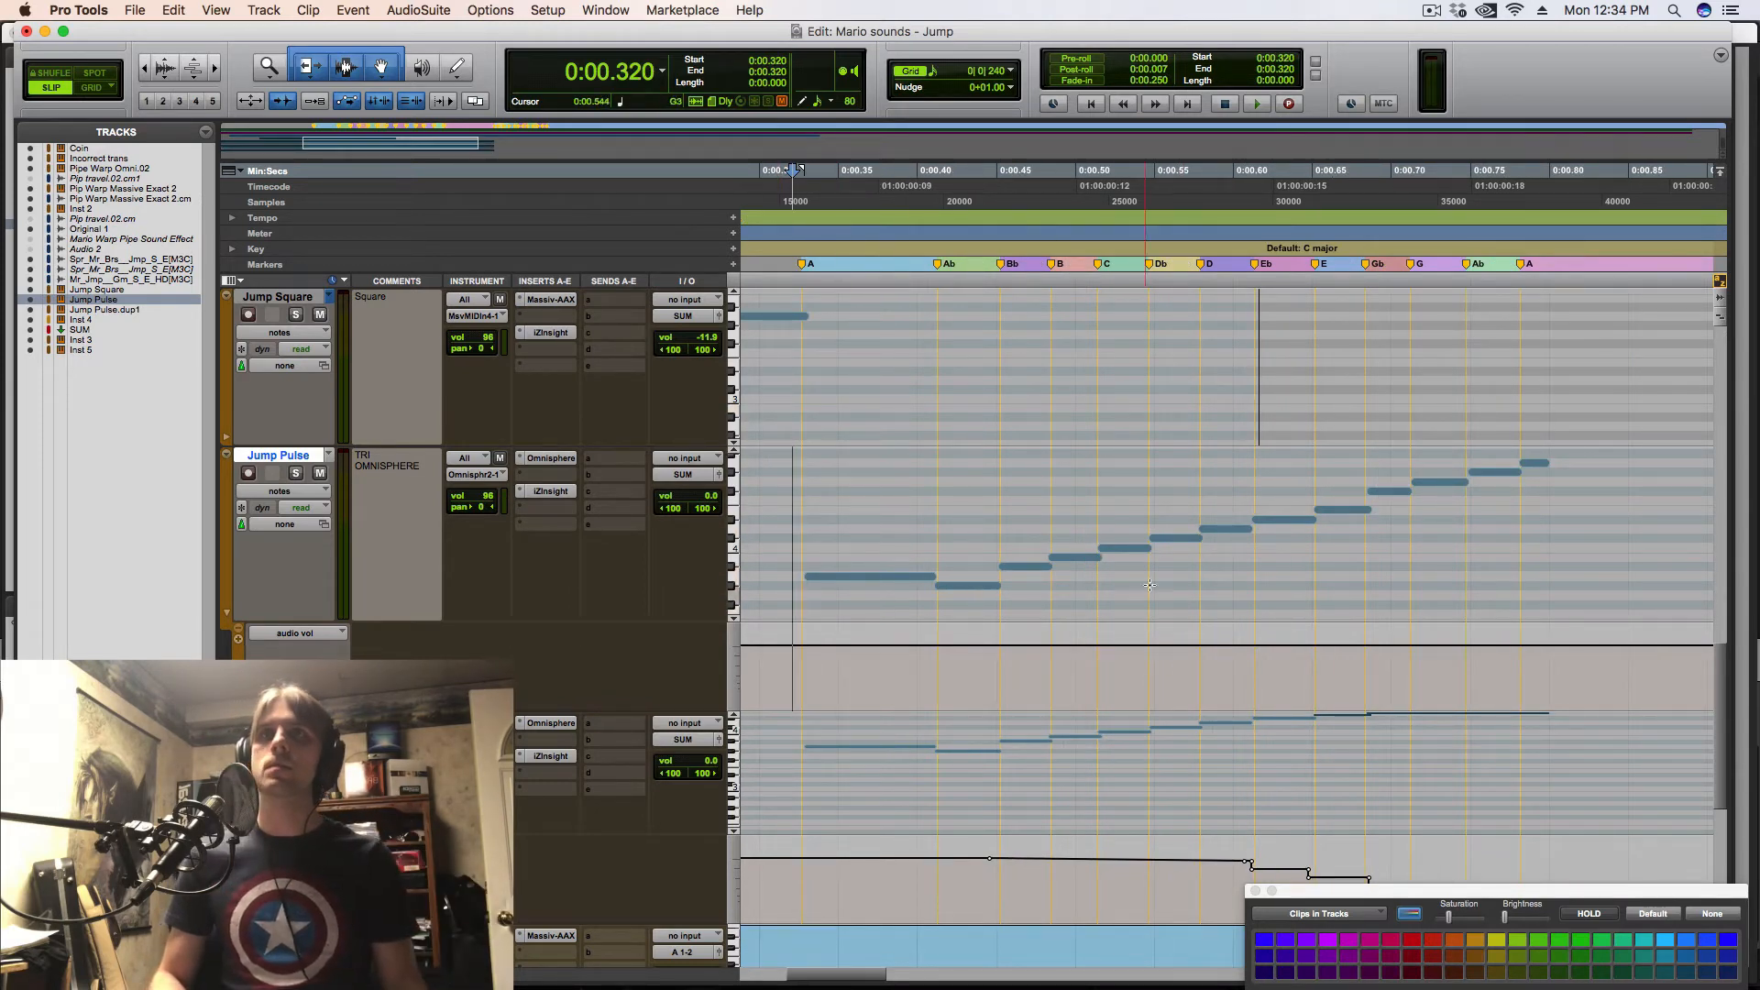
pyautogui.scroll(5, 1165, 616)
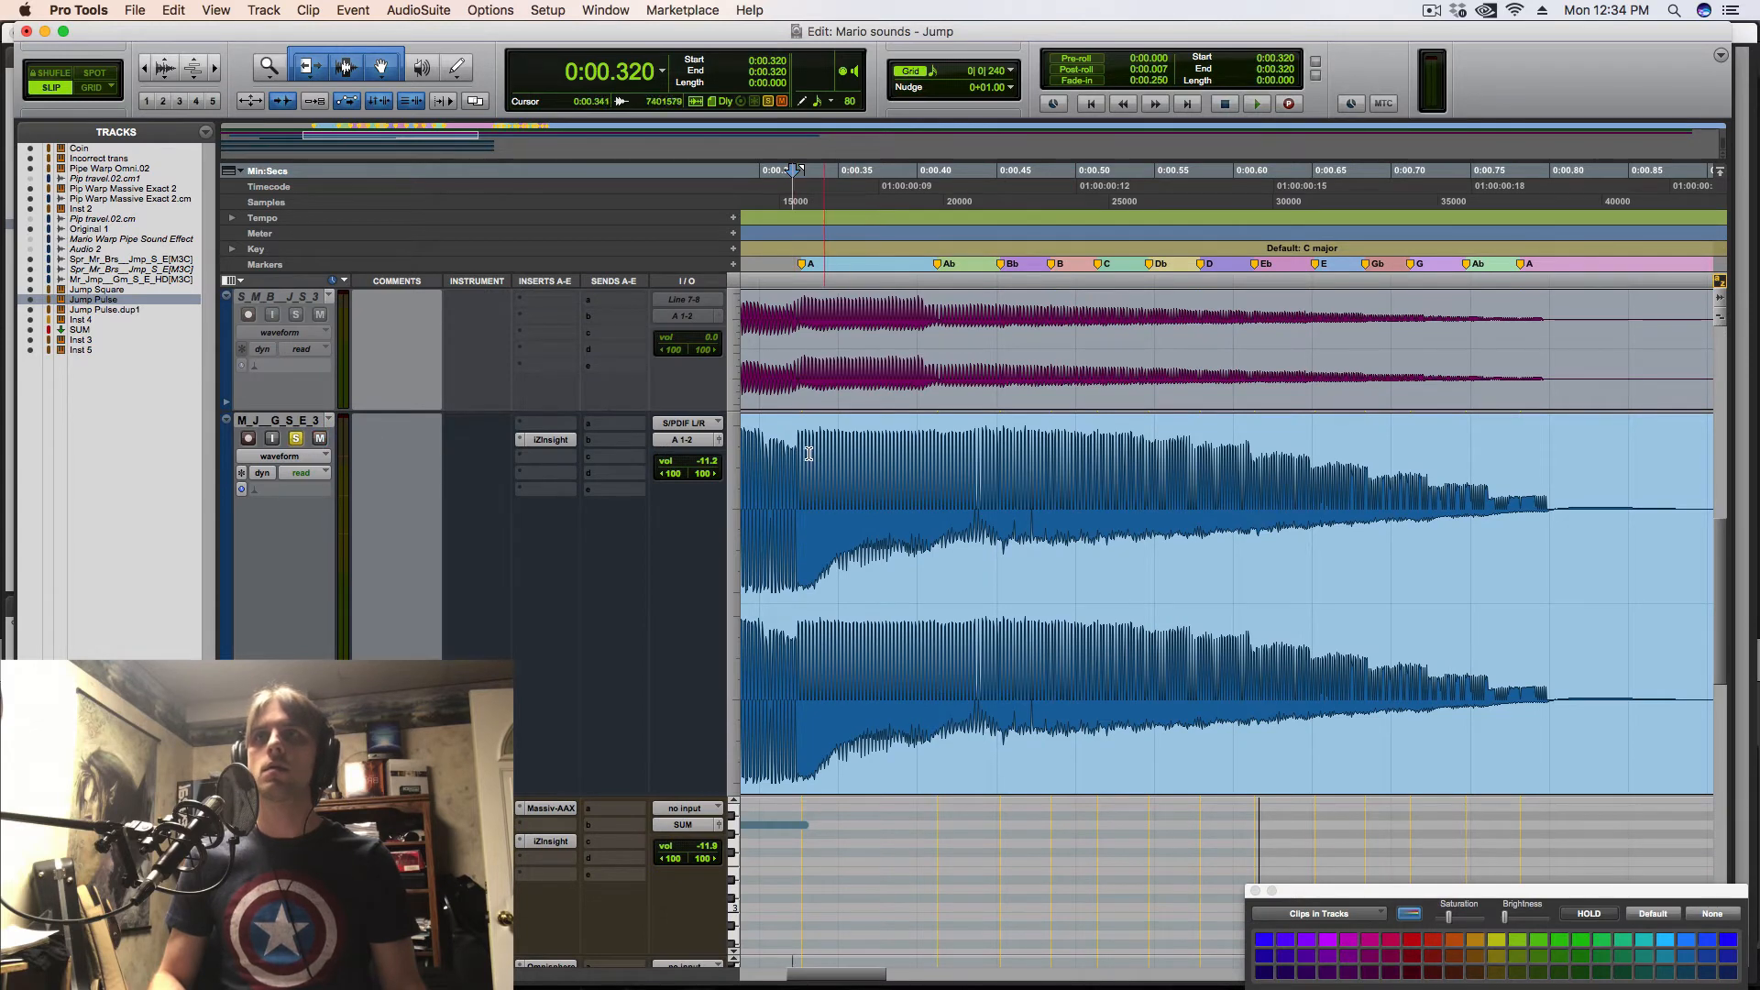
pyautogui.click(802, 484)
pyautogui.press('space')
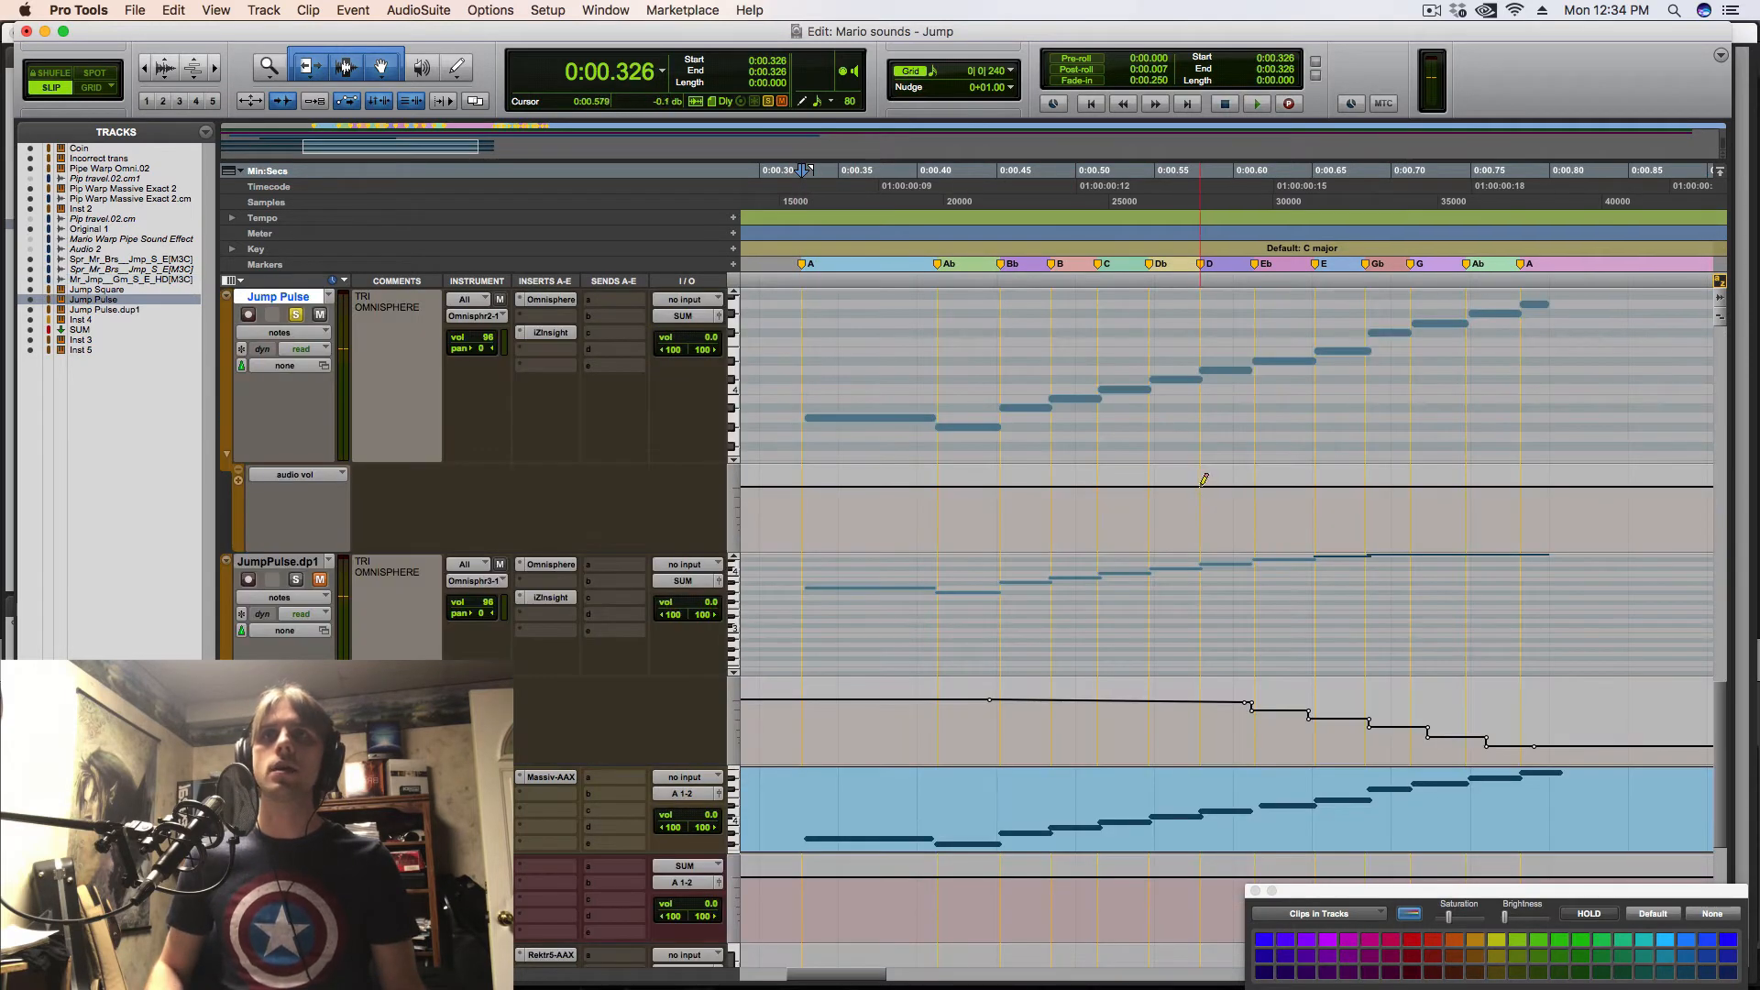
# - Draw a falling volume ramp for Jump Pulse from the D marker to just past the last A and audition it from 0:00.314
pyautogui.moveTo(1202, 485)
pyautogui.mouseDown()
pyautogui.moveTo(1565, 491)
pyautogui.moveTo(1561, 528)
pyautogui.mouseUp()
pyautogui.click(1554, 493)
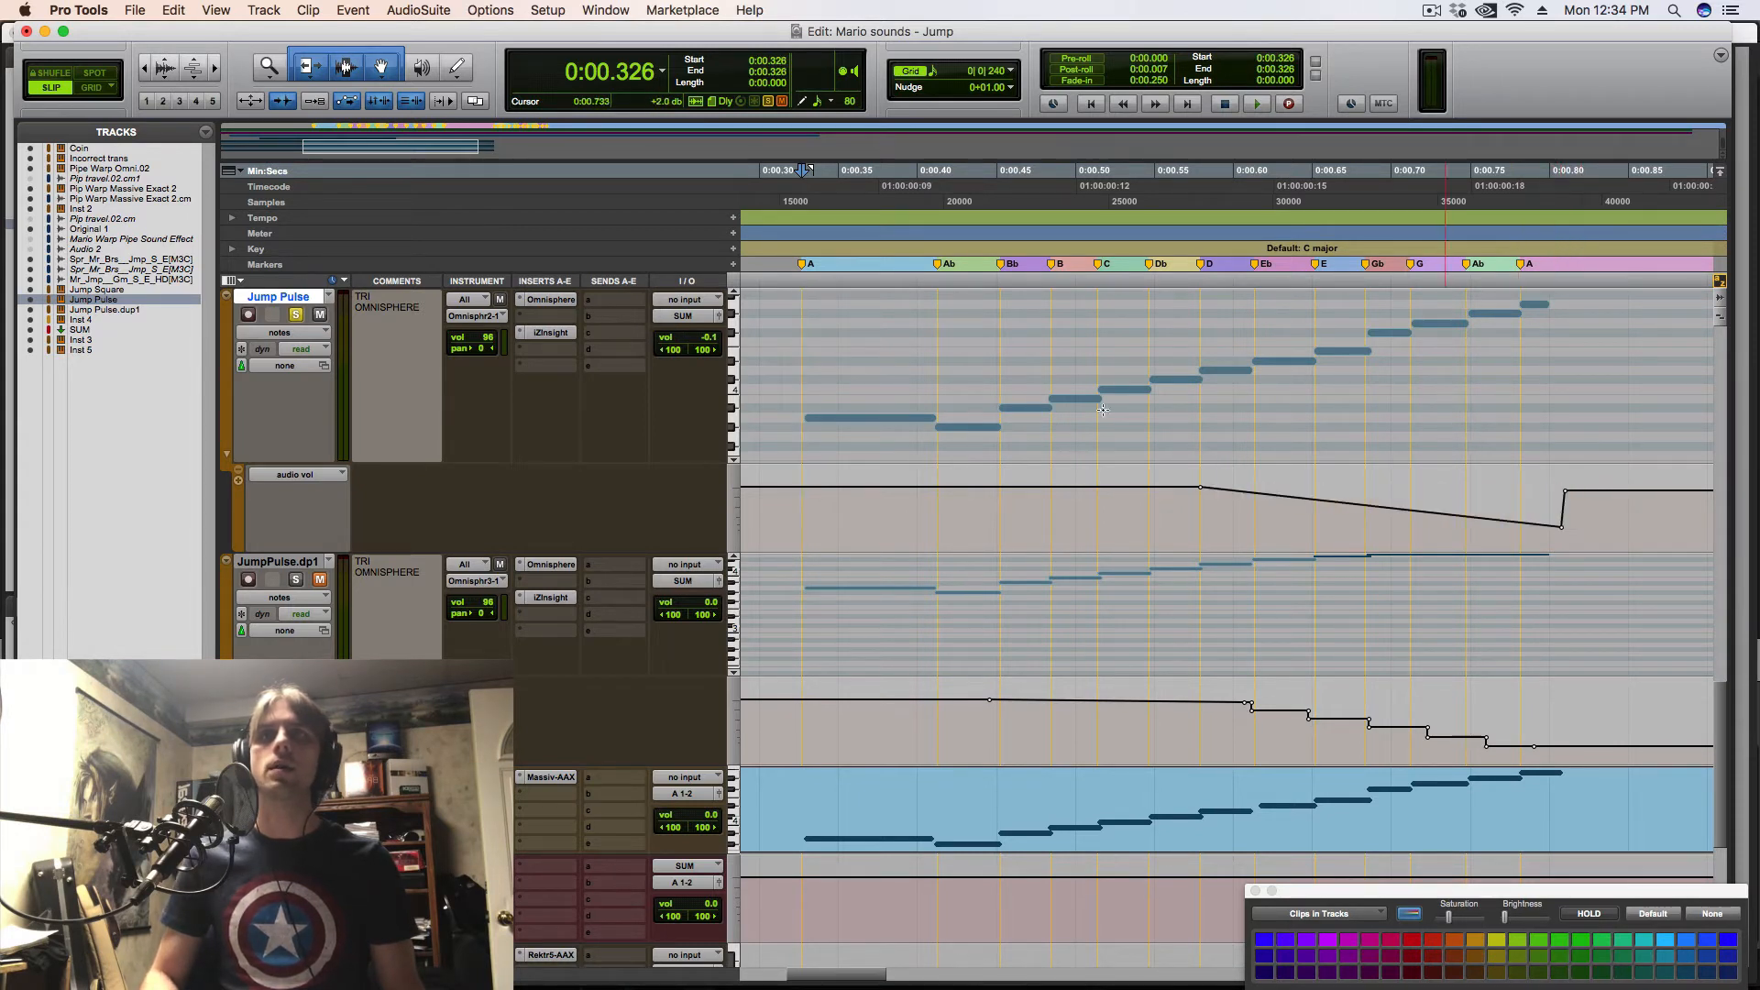
pyautogui.click(782, 390)
pyautogui.press('space')
pyautogui.press('space')
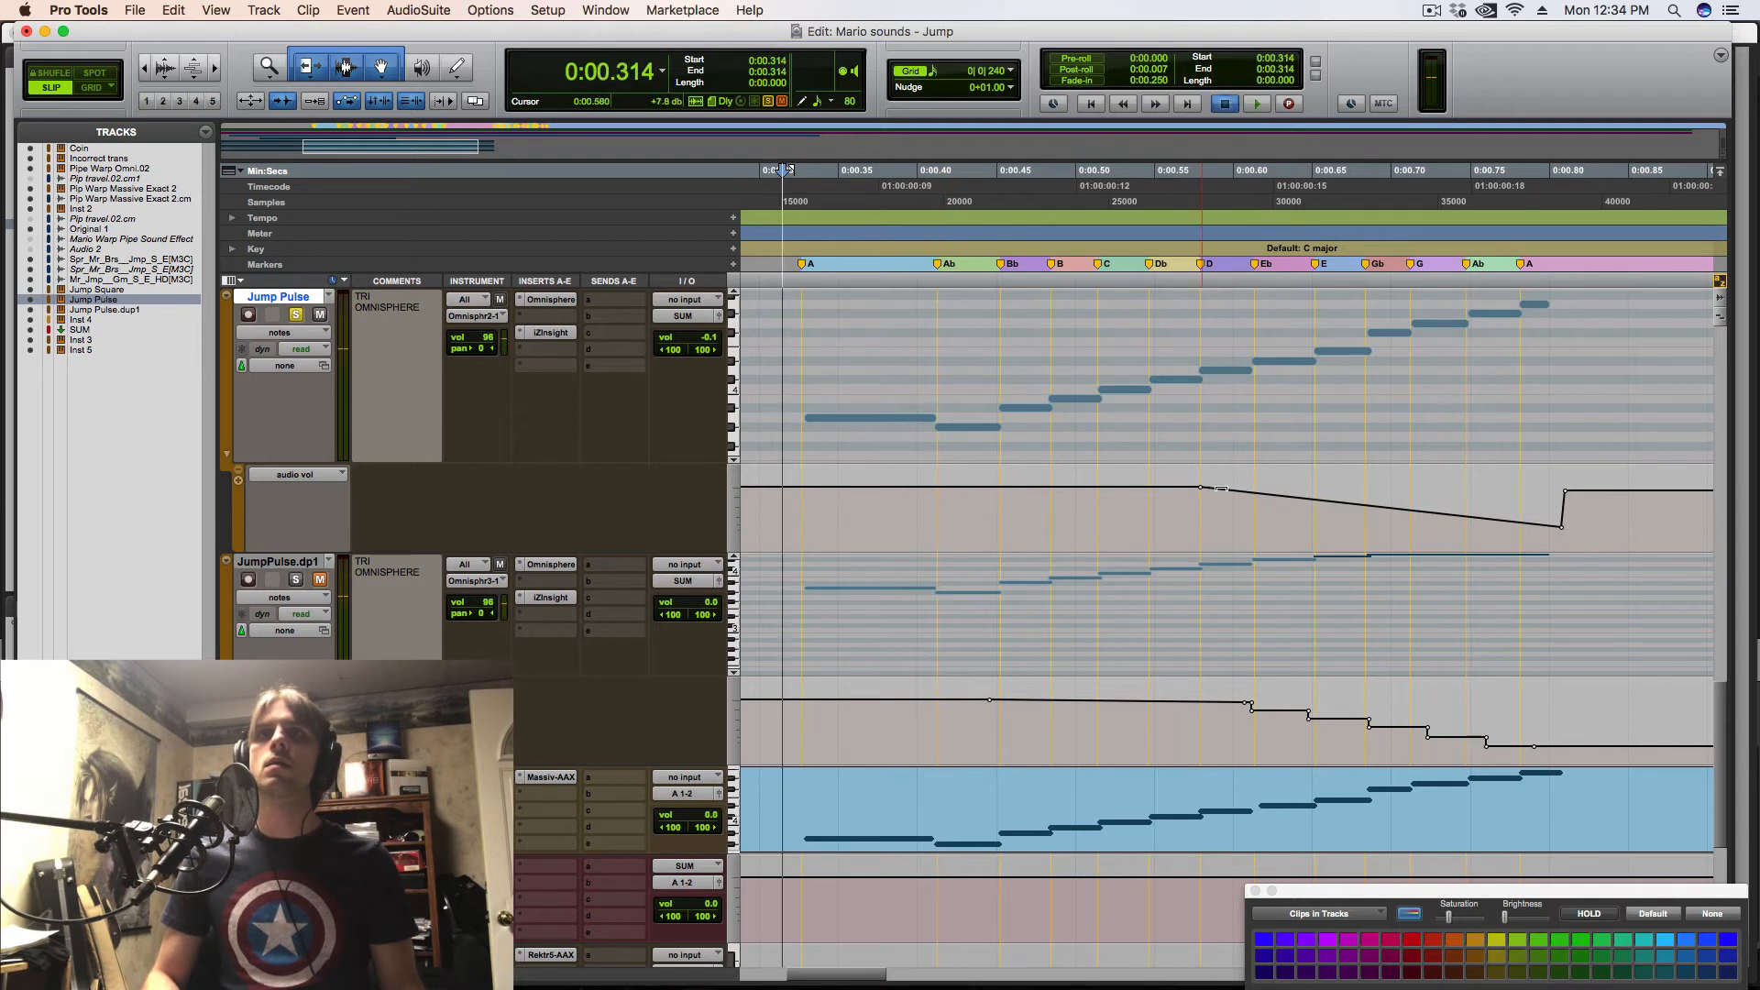
pyautogui.press('space')
pyautogui.press('space')
# - Extend the low end of Jump Pulse's volume ramp so it recovers further past the last note, and play from 0:00.311
pyautogui.click(1613, 488)
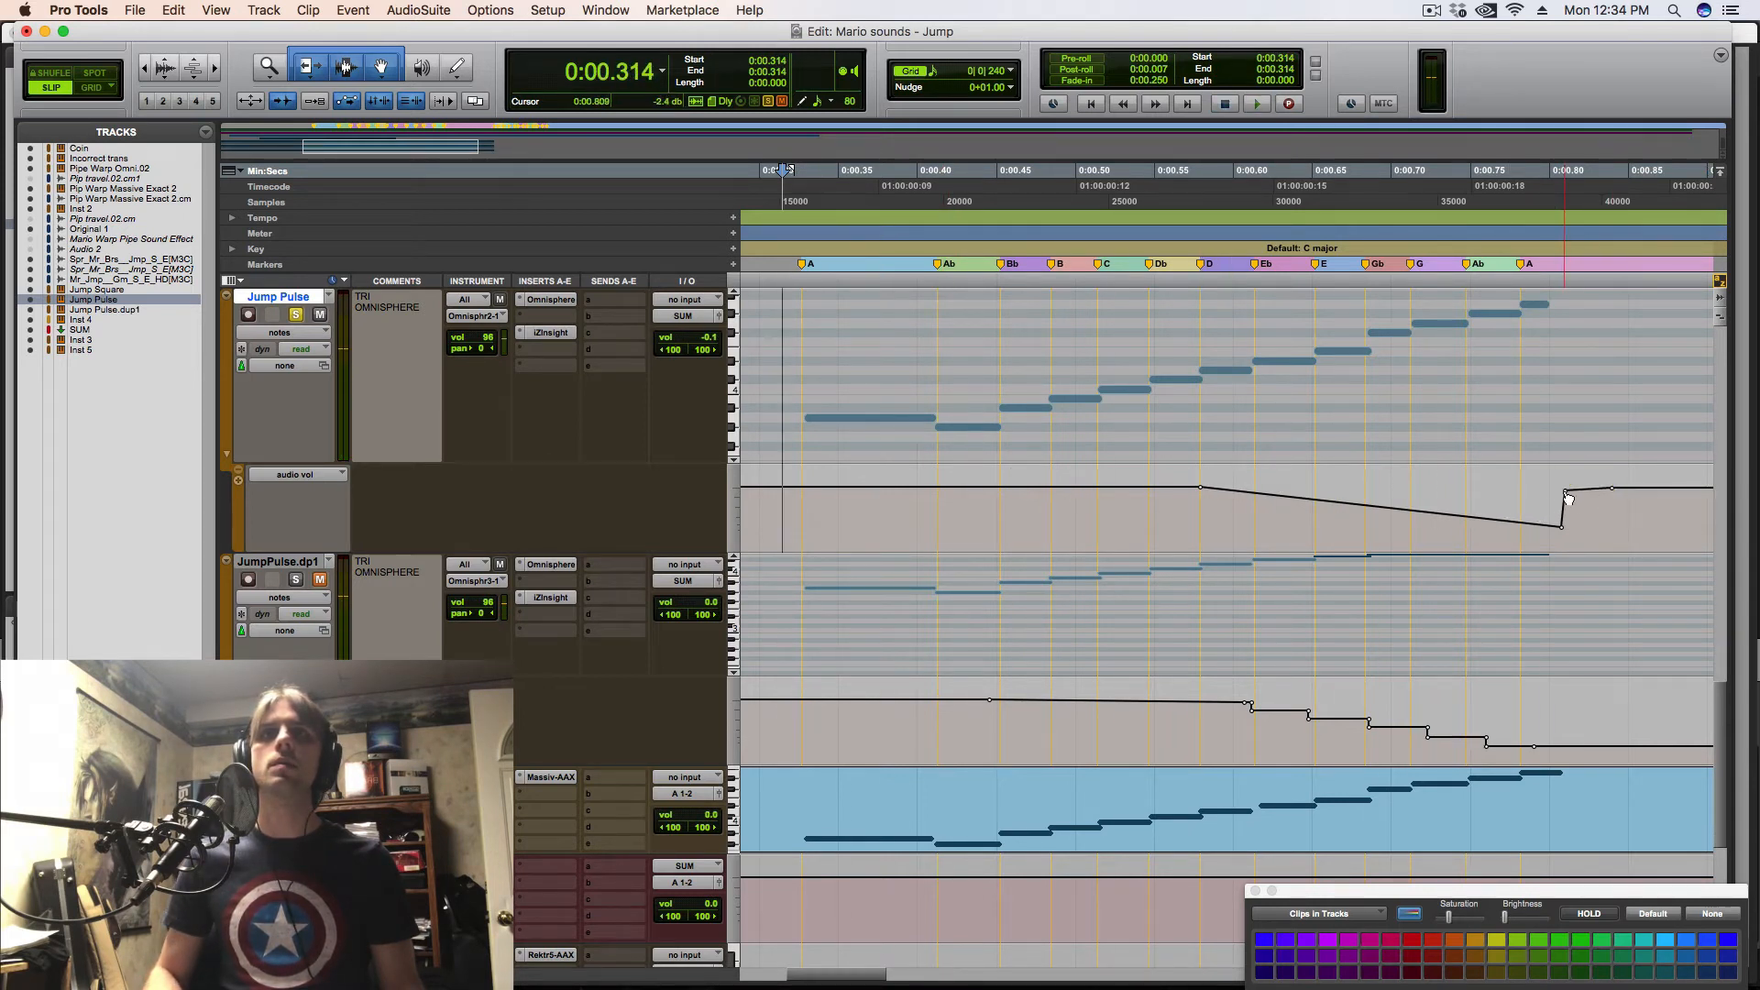
pyautogui.moveTo(1566, 500)
pyautogui.mouseDown()
pyautogui.moveTo(1597, 513)
pyautogui.moveTo(1571, 502)
pyautogui.moveTo(1572, 528)
pyautogui.mouseUp()
pyautogui.click(779, 342)
pyautogui.press('space')
pyautogui.press('space')
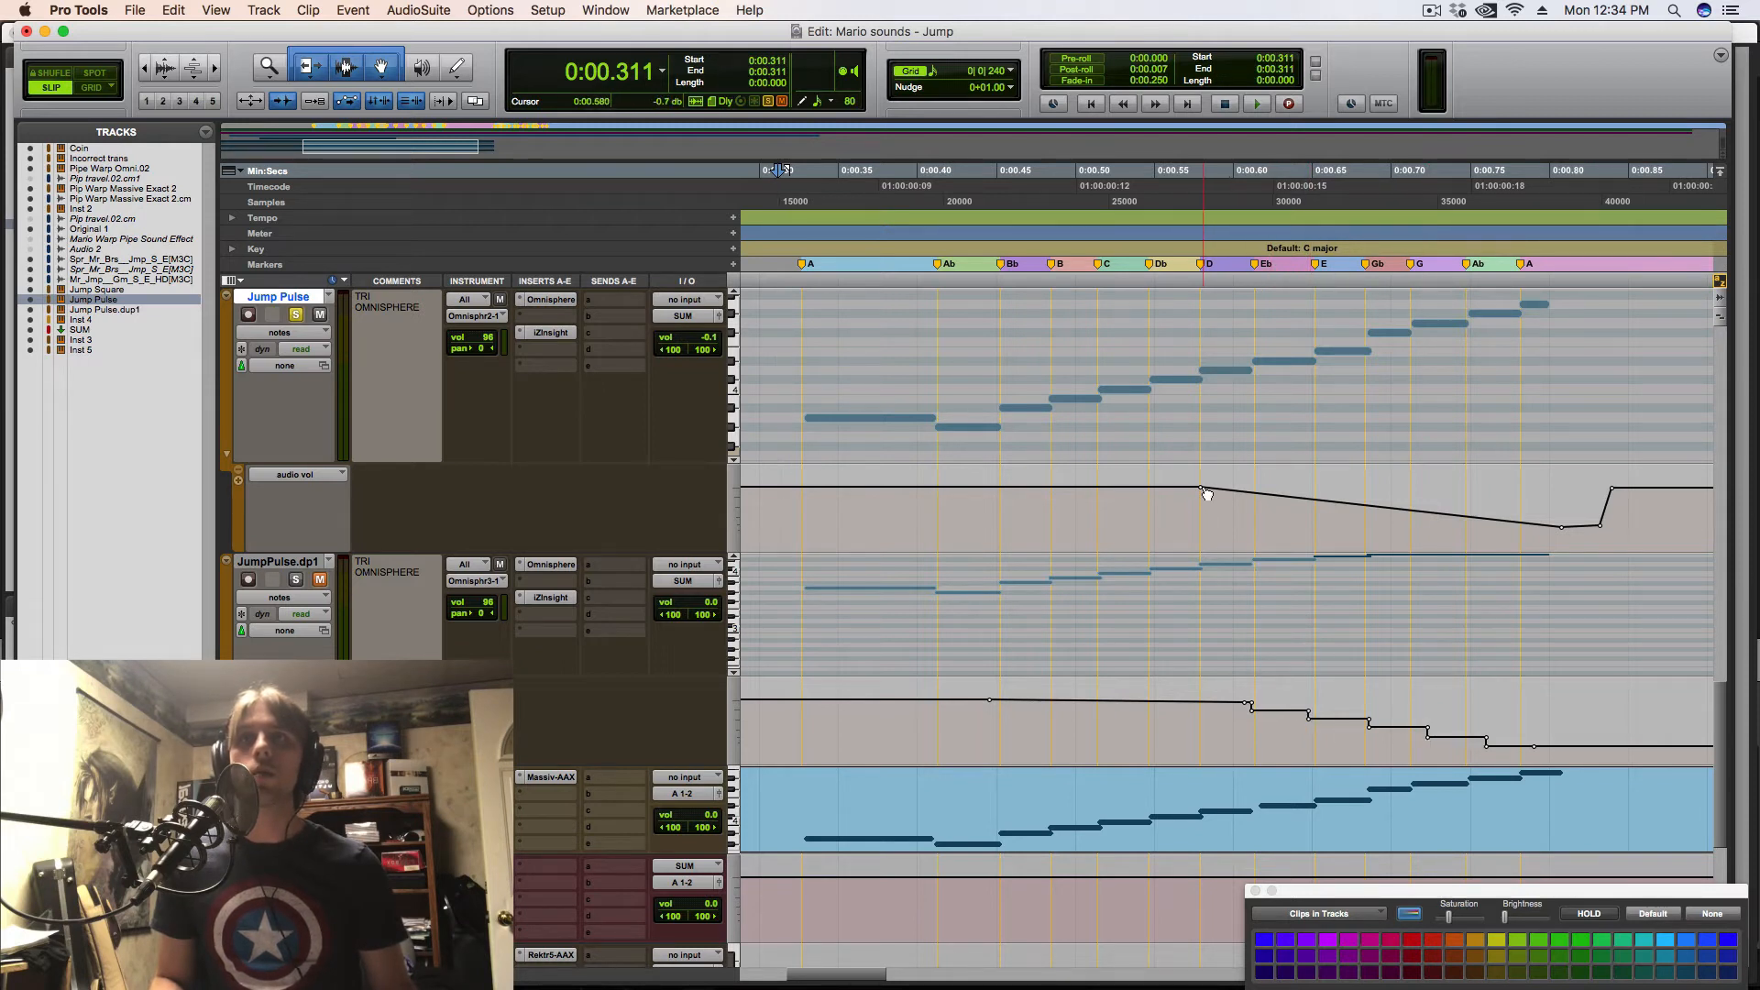
# - Enlarge the volume automation lane beneath JumpPulse.dp1 so its stepped curve shows in more detail
pyautogui.click(1254, 724)
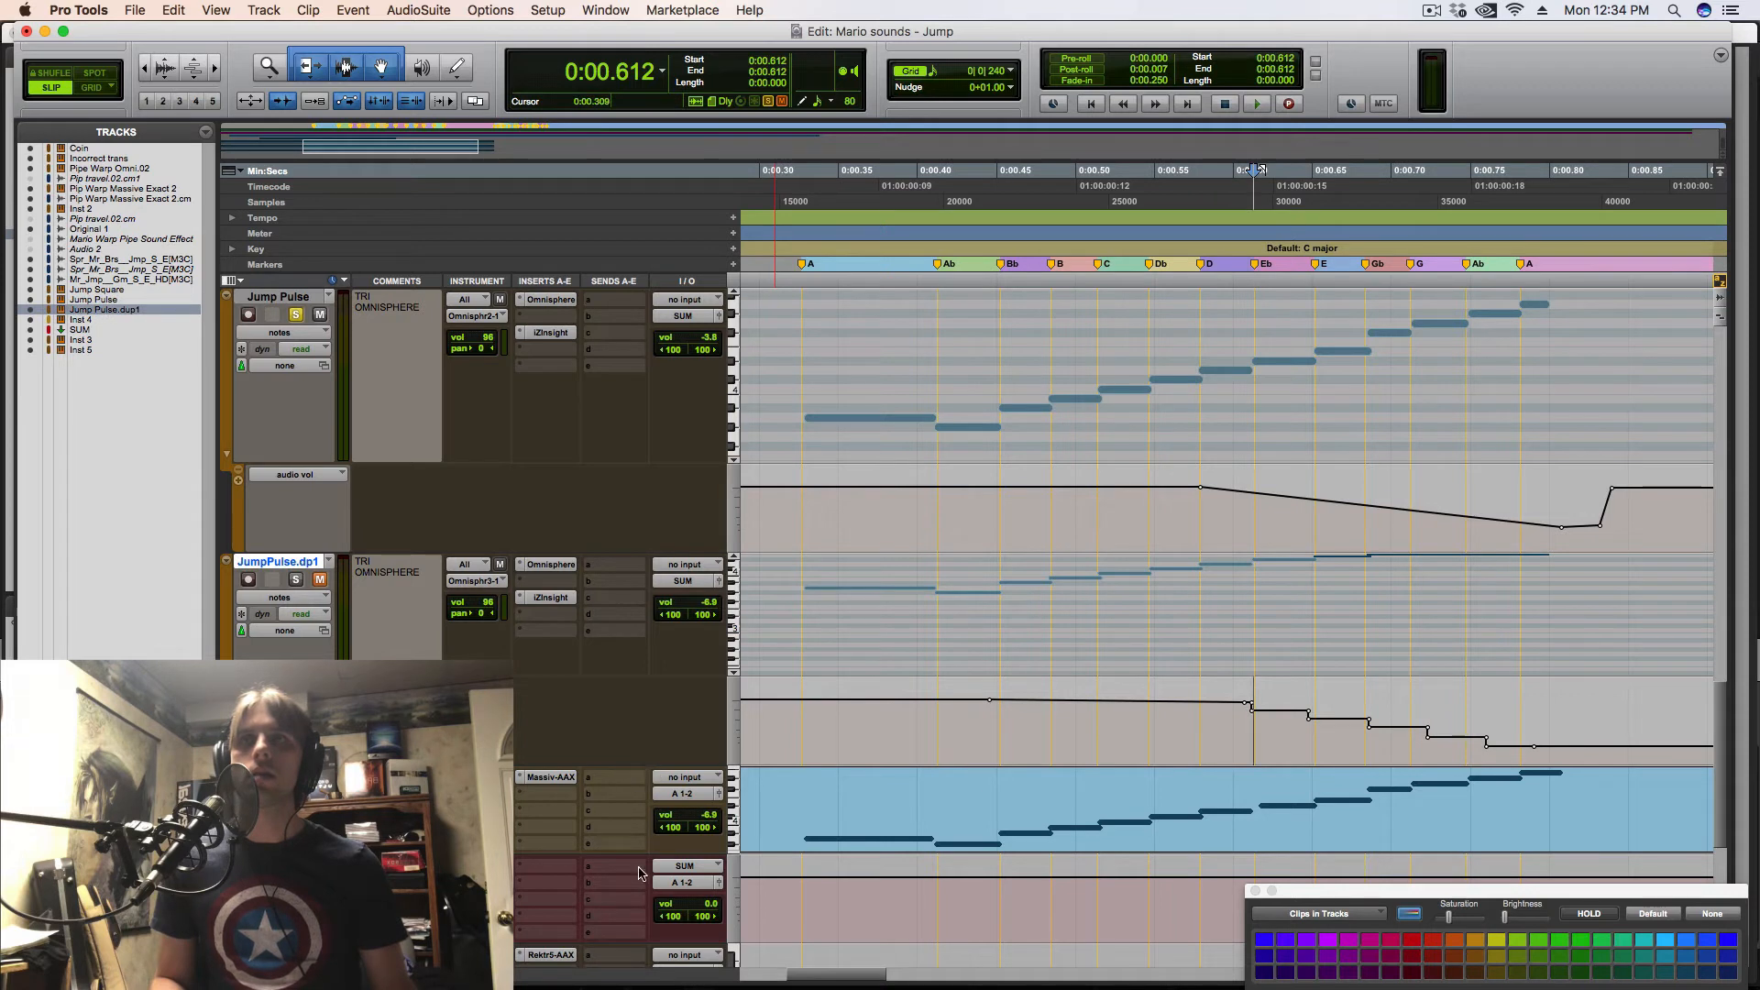
pyautogui.click(732, 761)
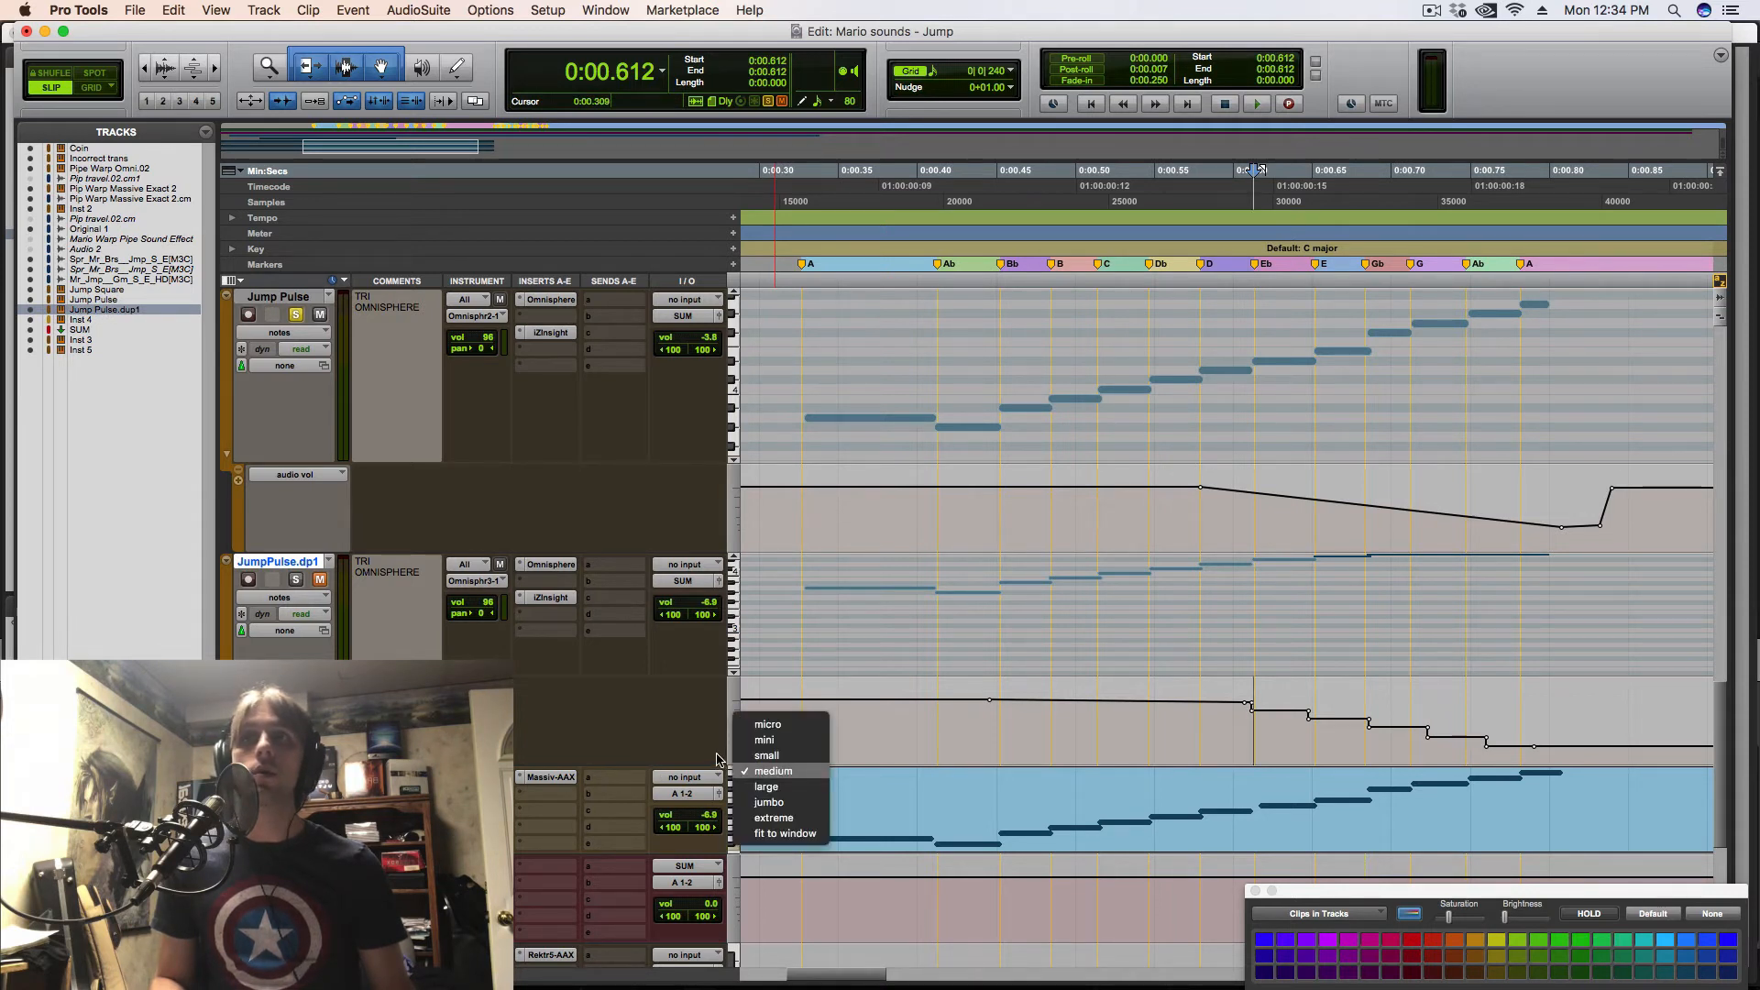
pyautogui.click(732, 763)
pyautogui.moveTo(722, 765); pyautogui.dragTo(710, 844)
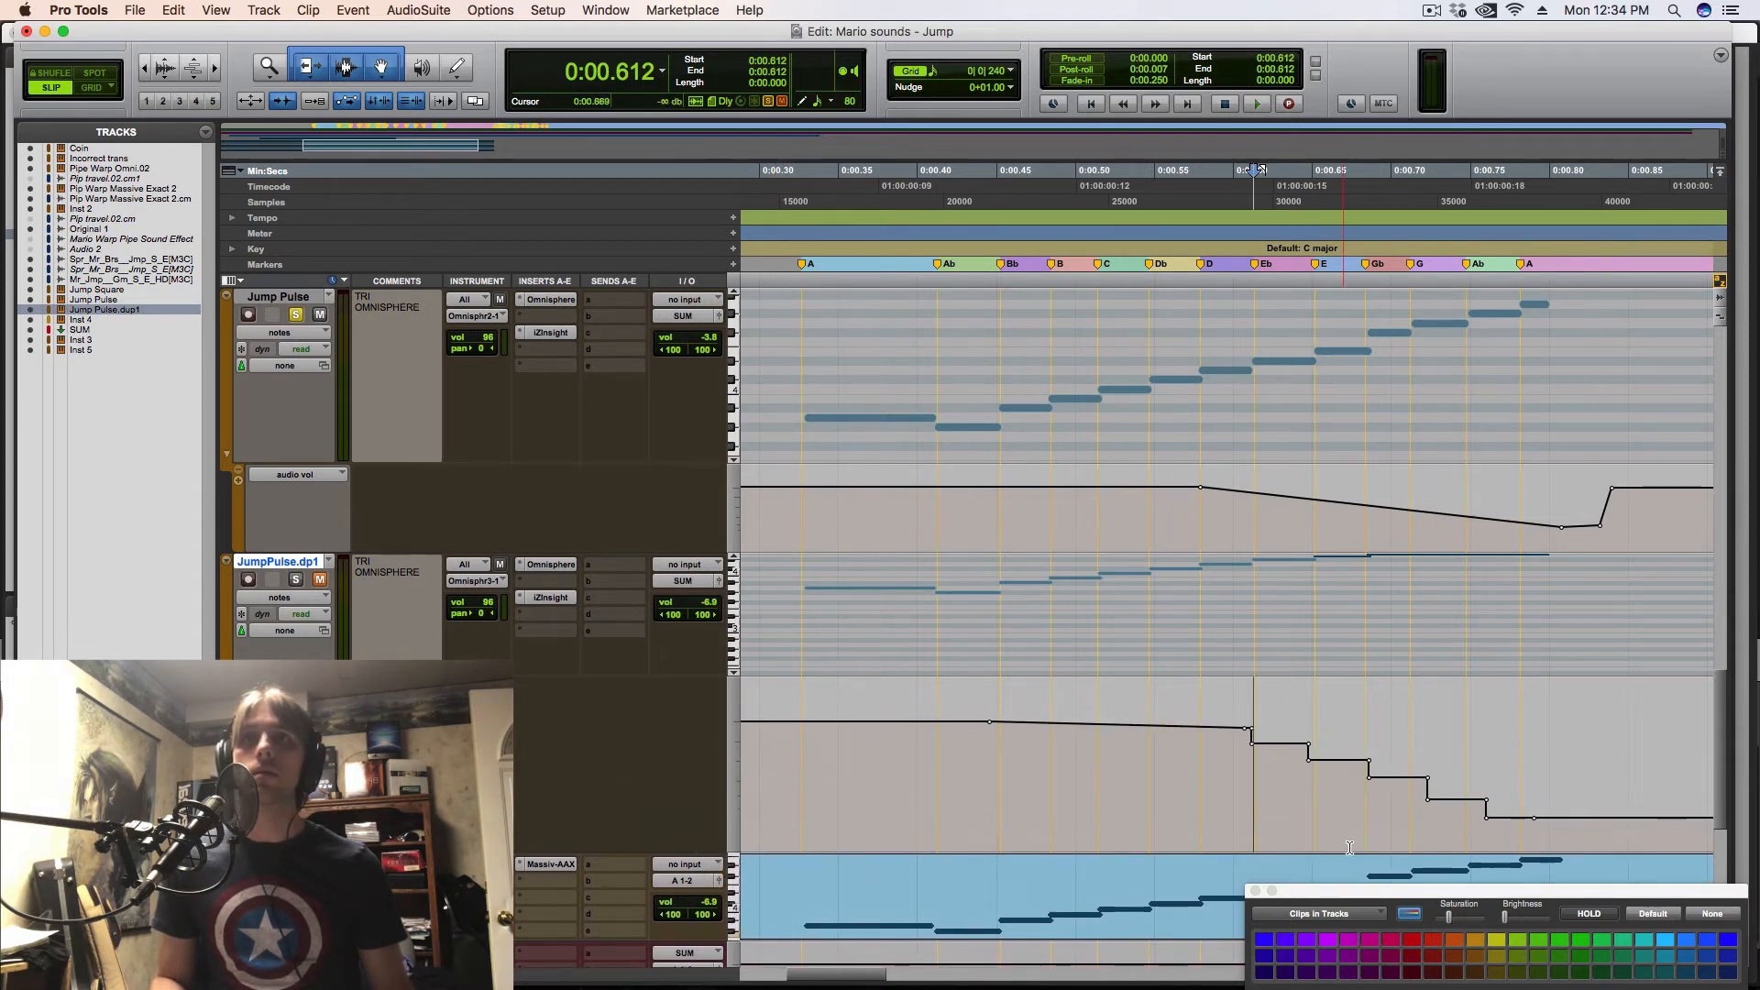
# - Check the dB level of each breakpoint on JumpPulse.dp1's stepped volume descent, starting at the Eb marker
pyautogui.click(1254, 733)
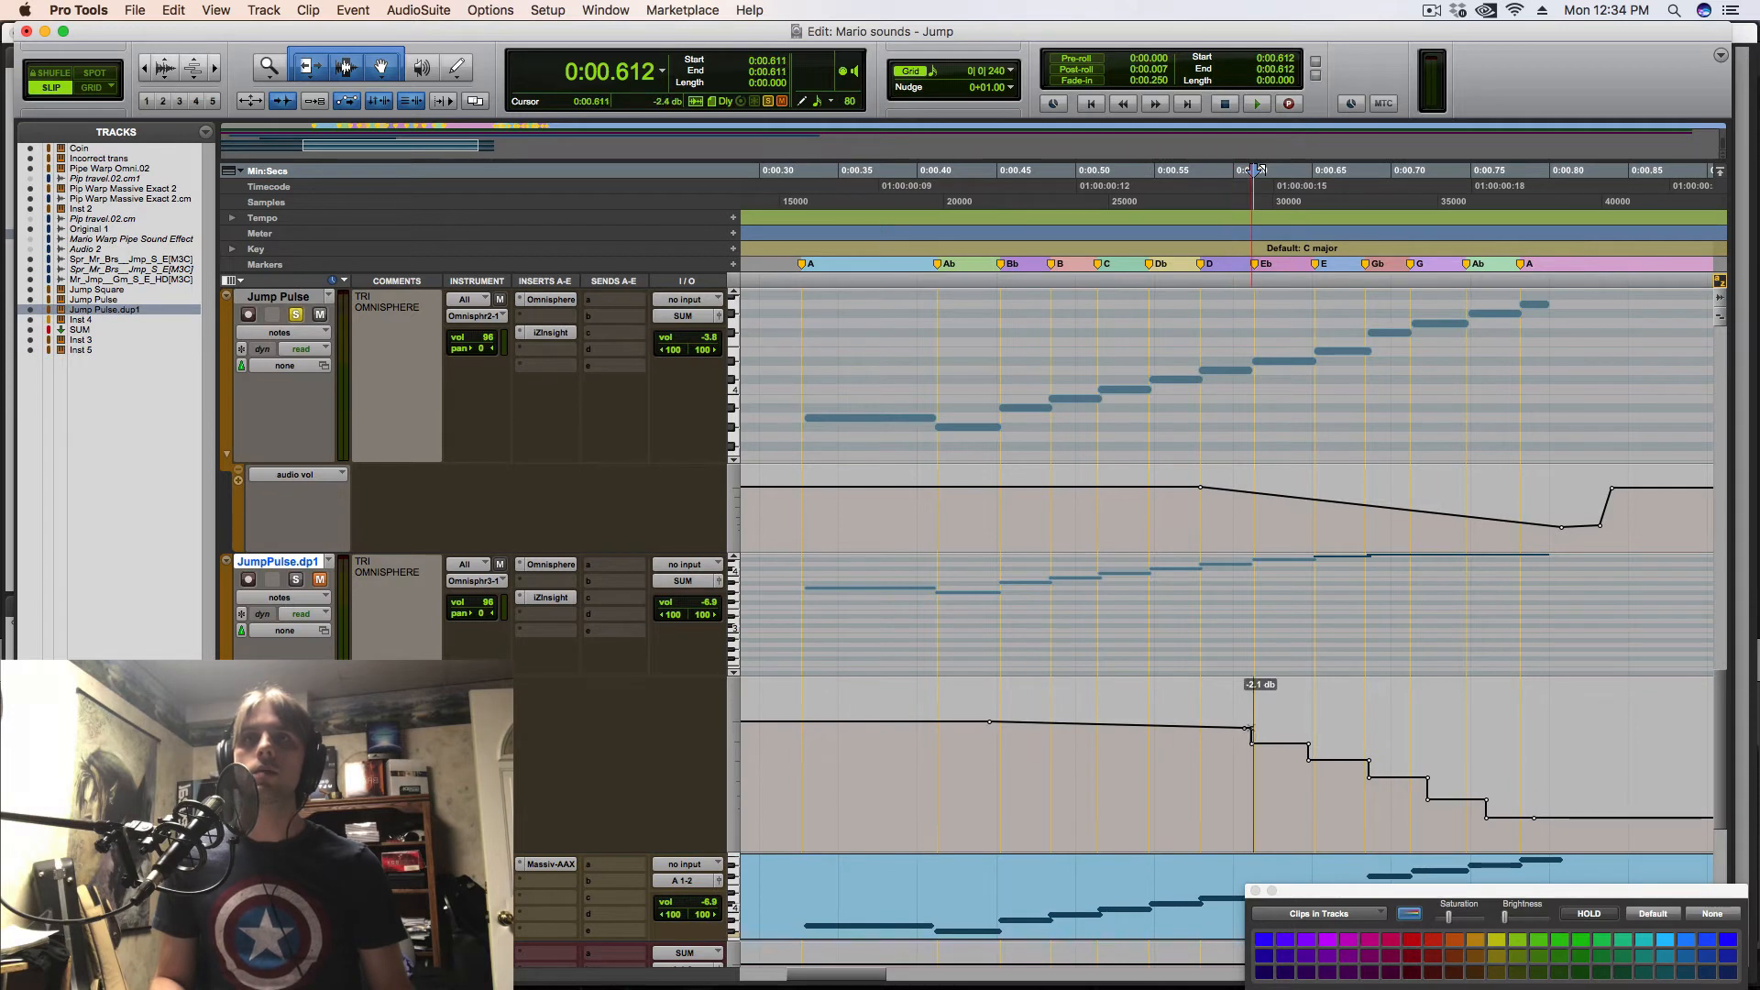
pyautogui.click(1252, 743)
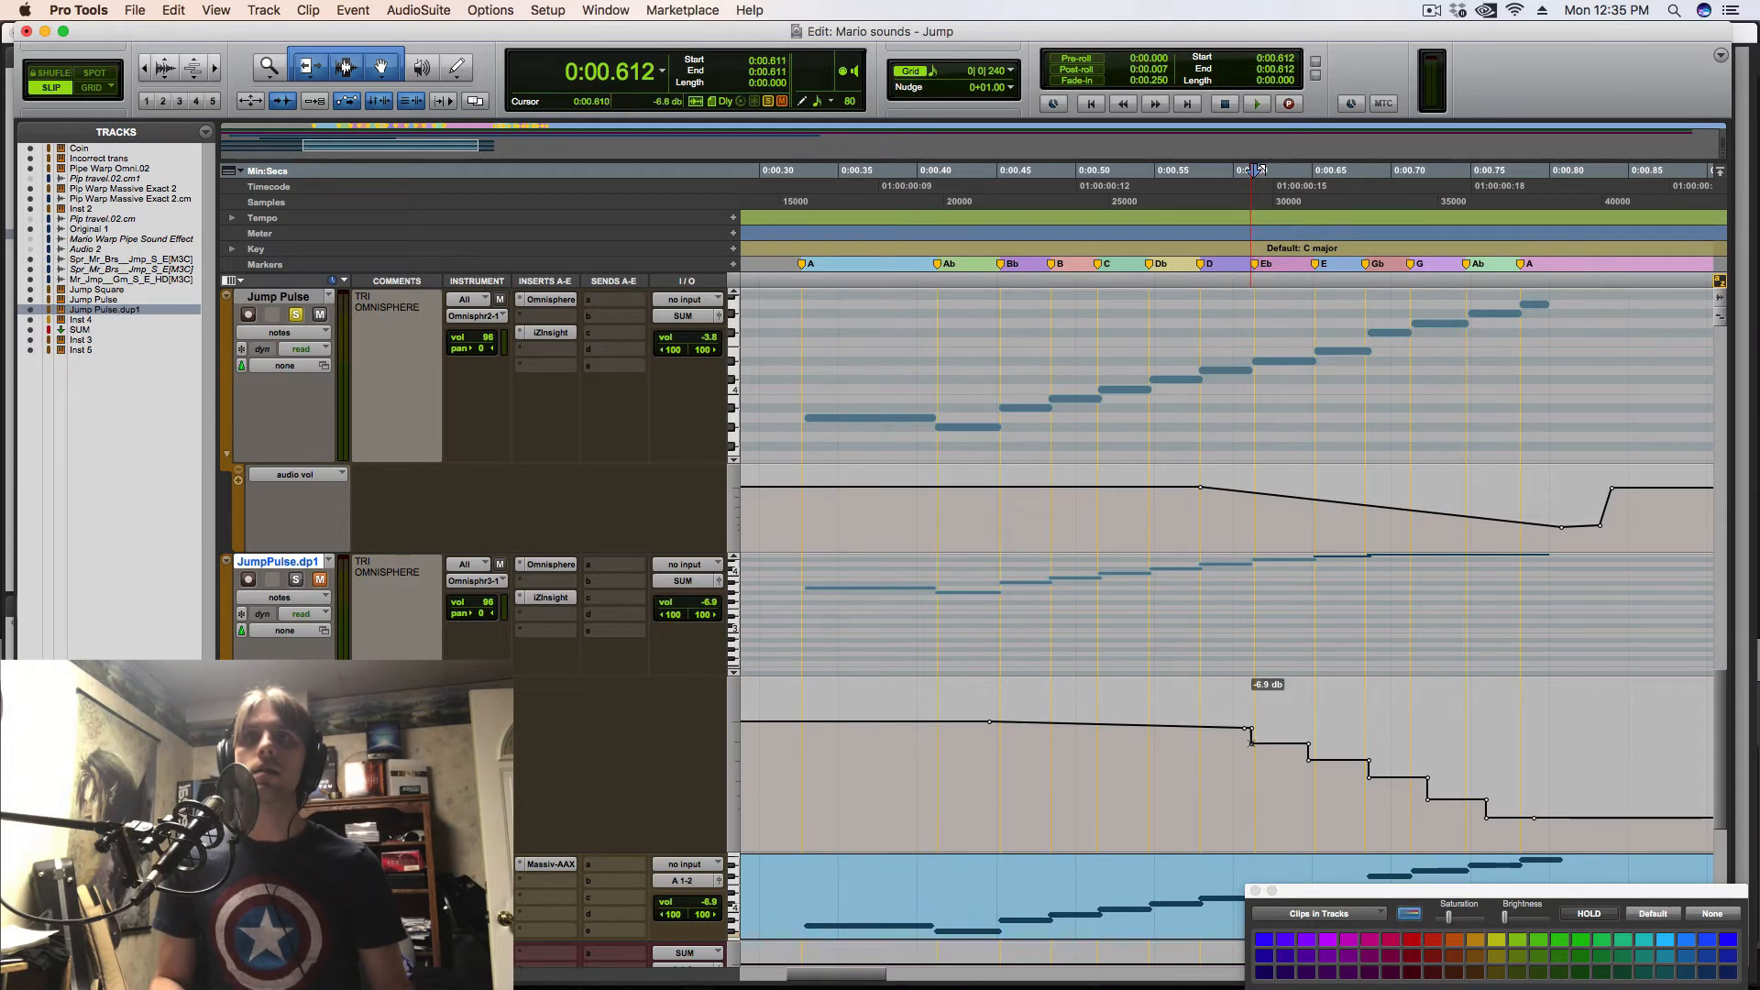
pyautogui.click(1310, 761)
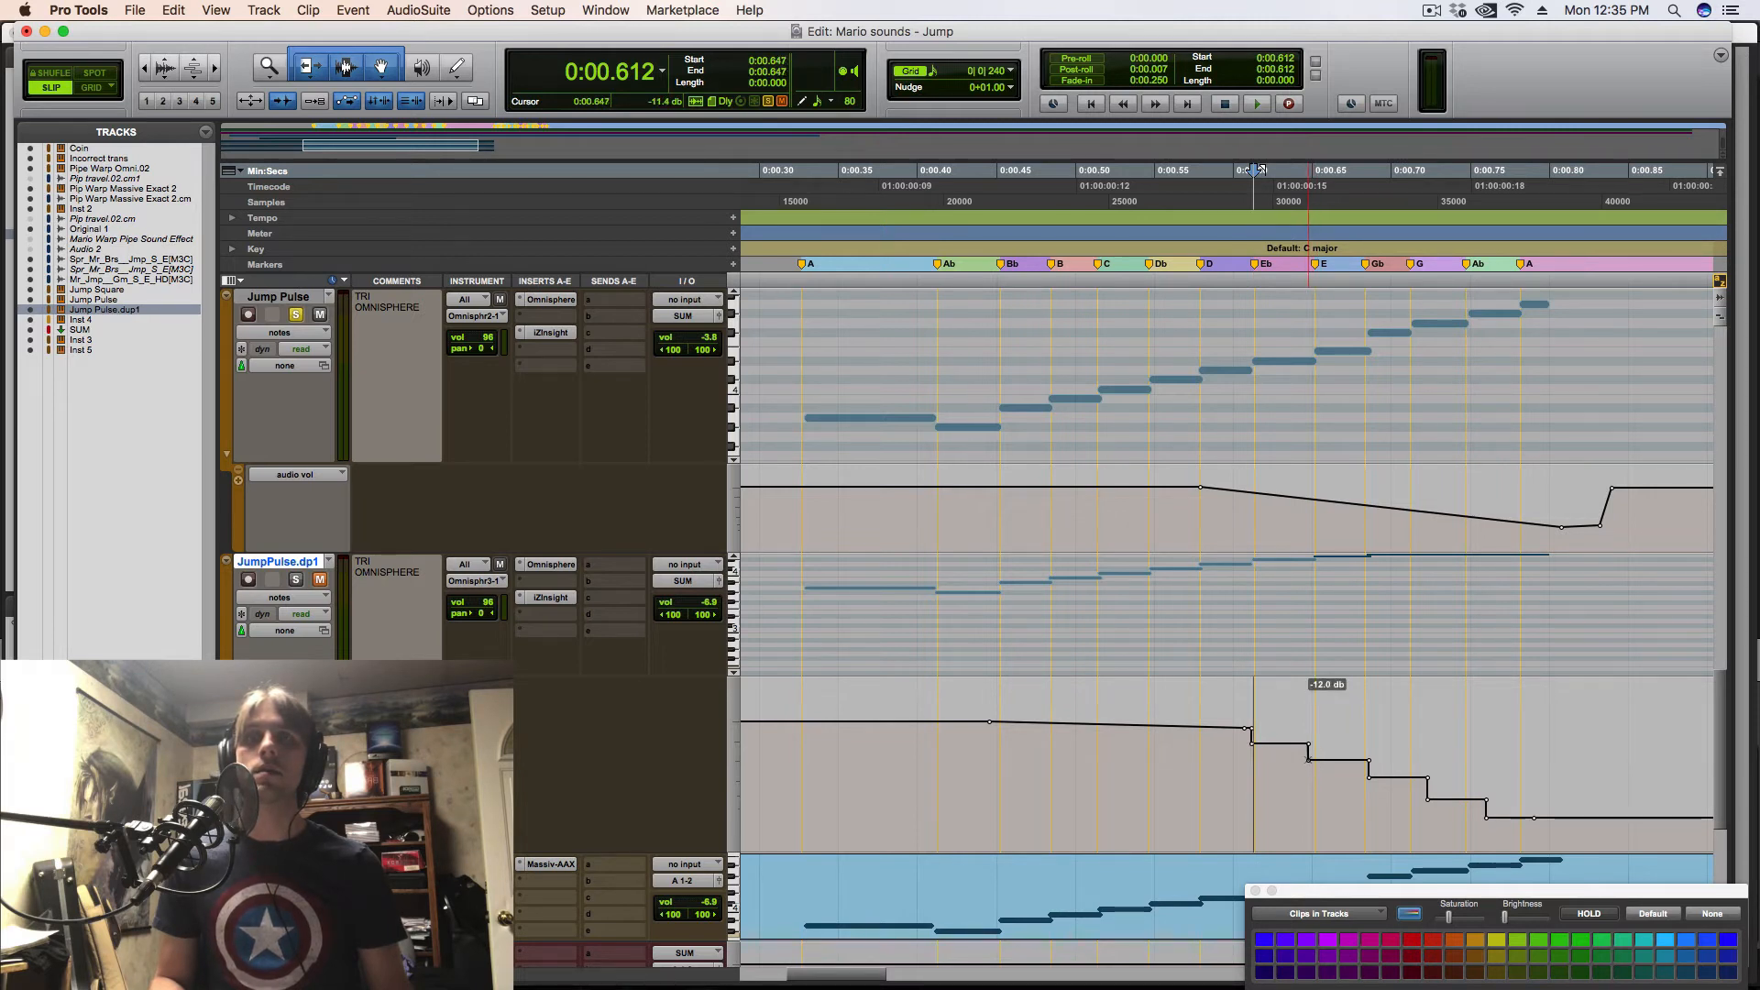
pyautogui.click(1370, 778)
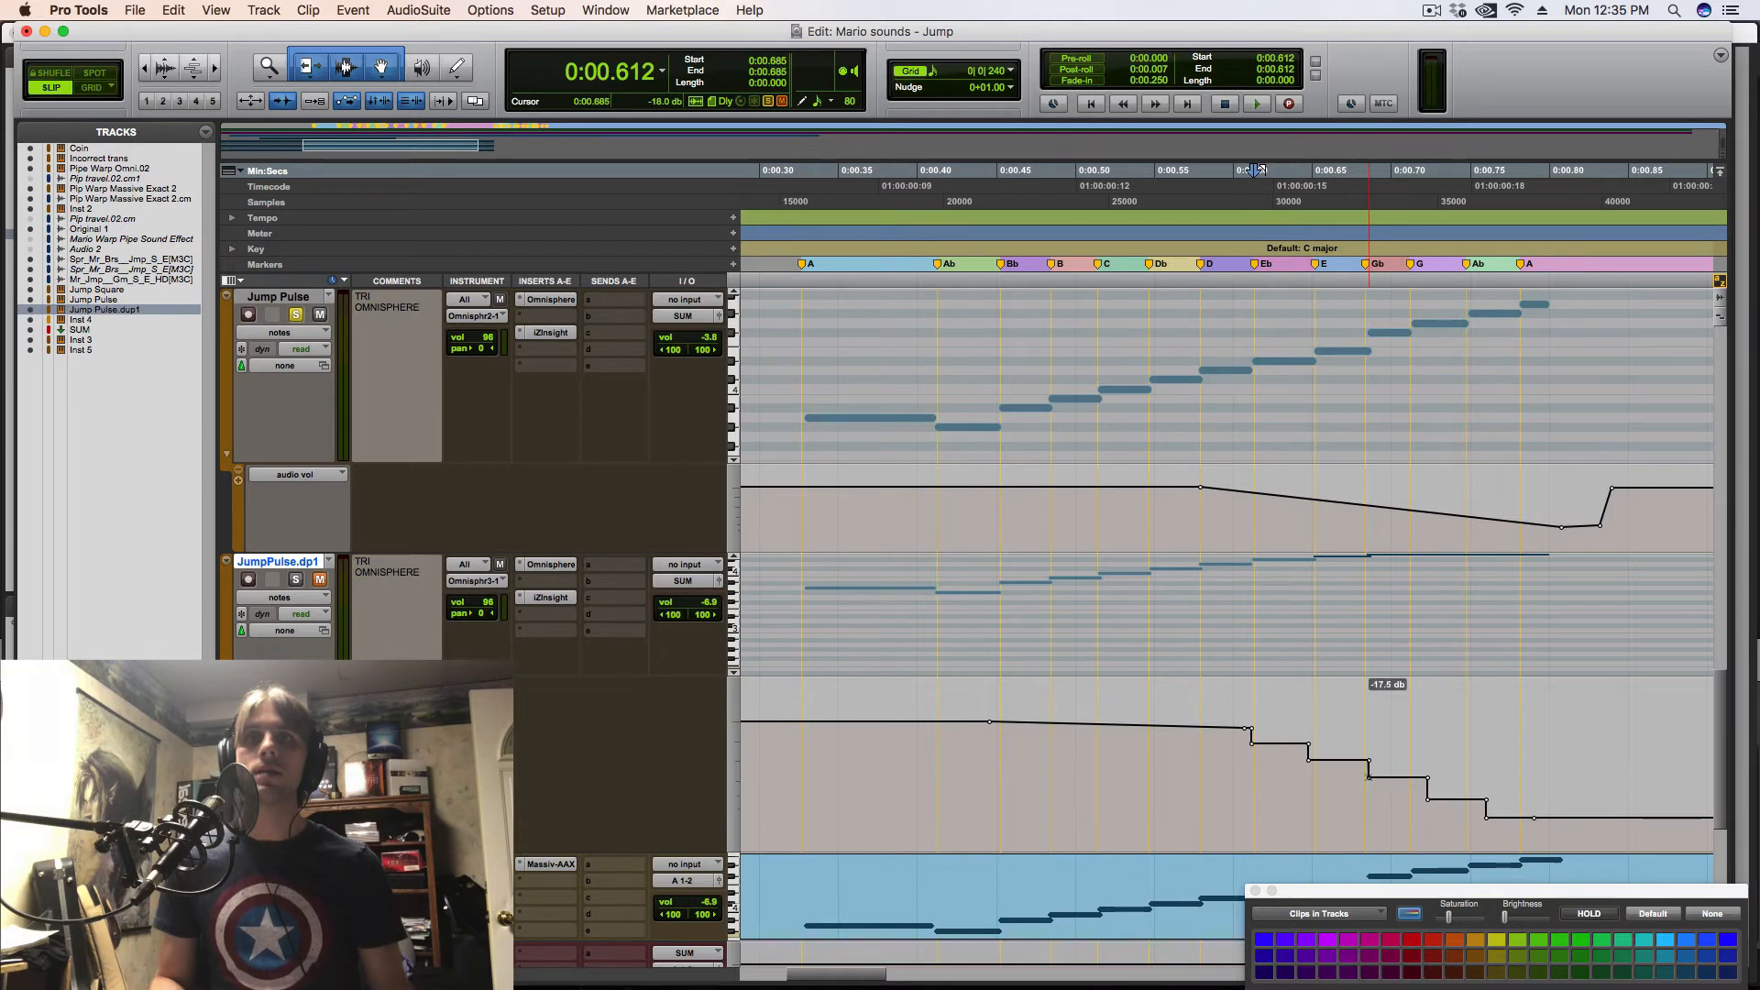
pyautogui.click(1427, 800)
pyautogui.click(1486, 818)
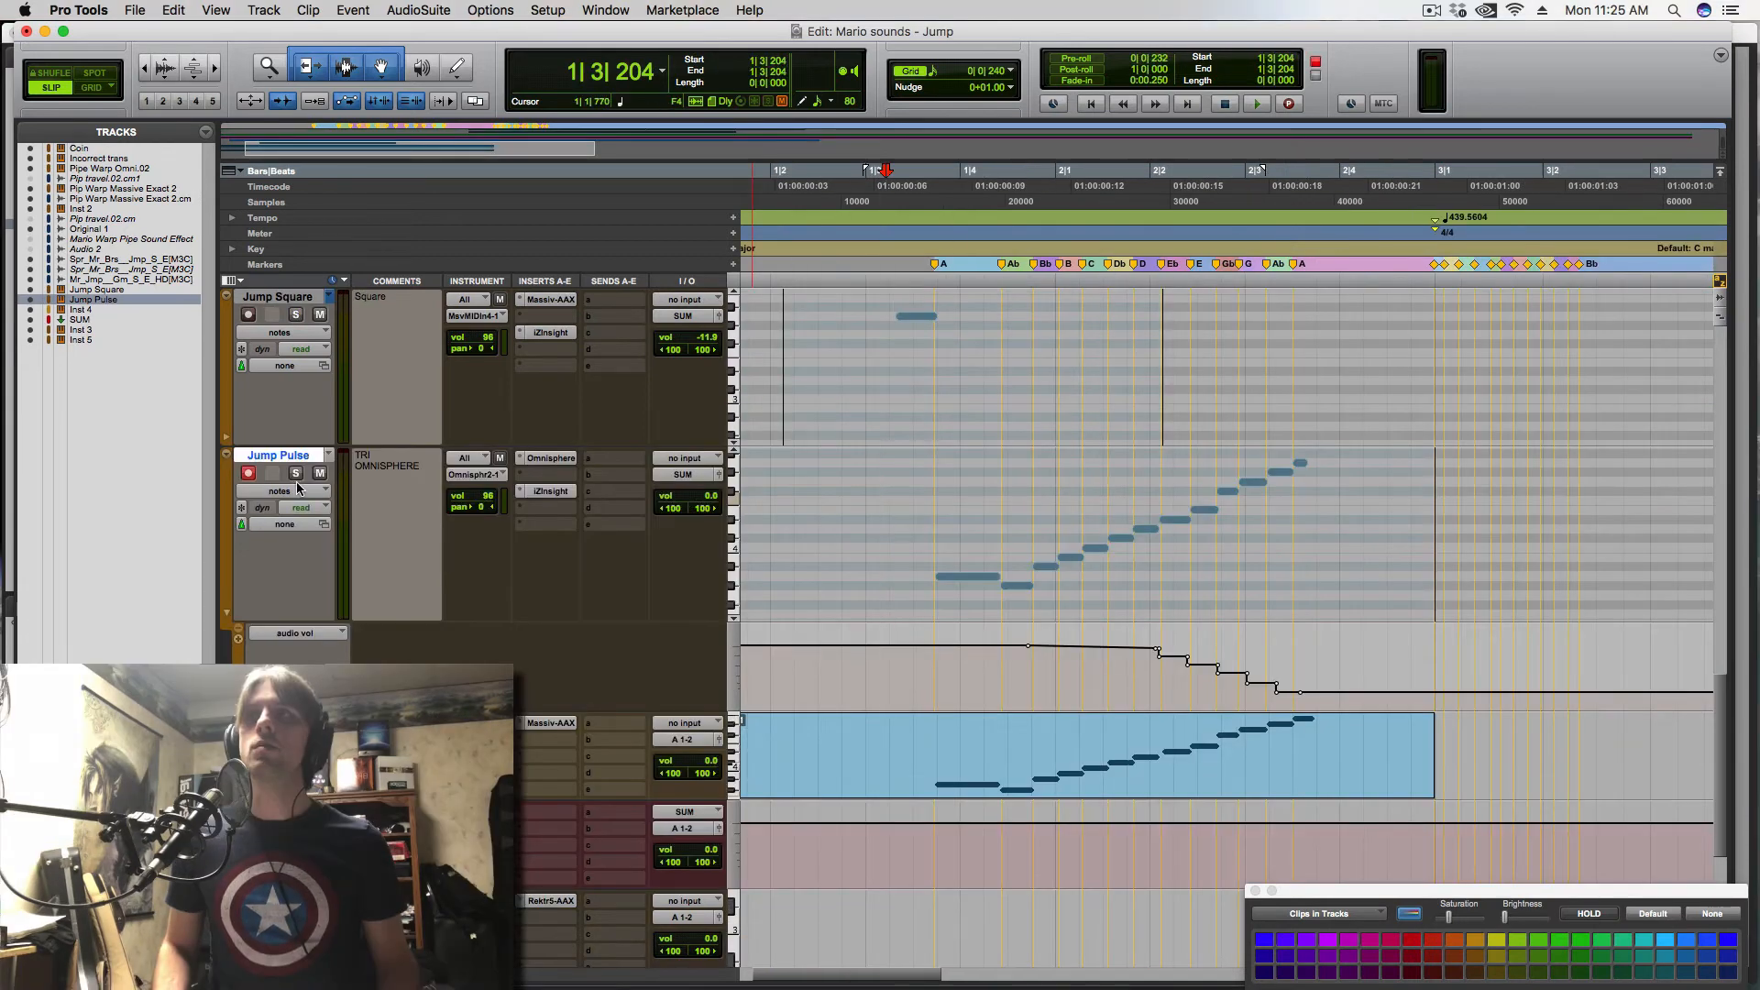
# - Unmute and solo the M_J_G_S_E_3 reference recording and play it from 1|2|747
pyautogui.click(896, 409)
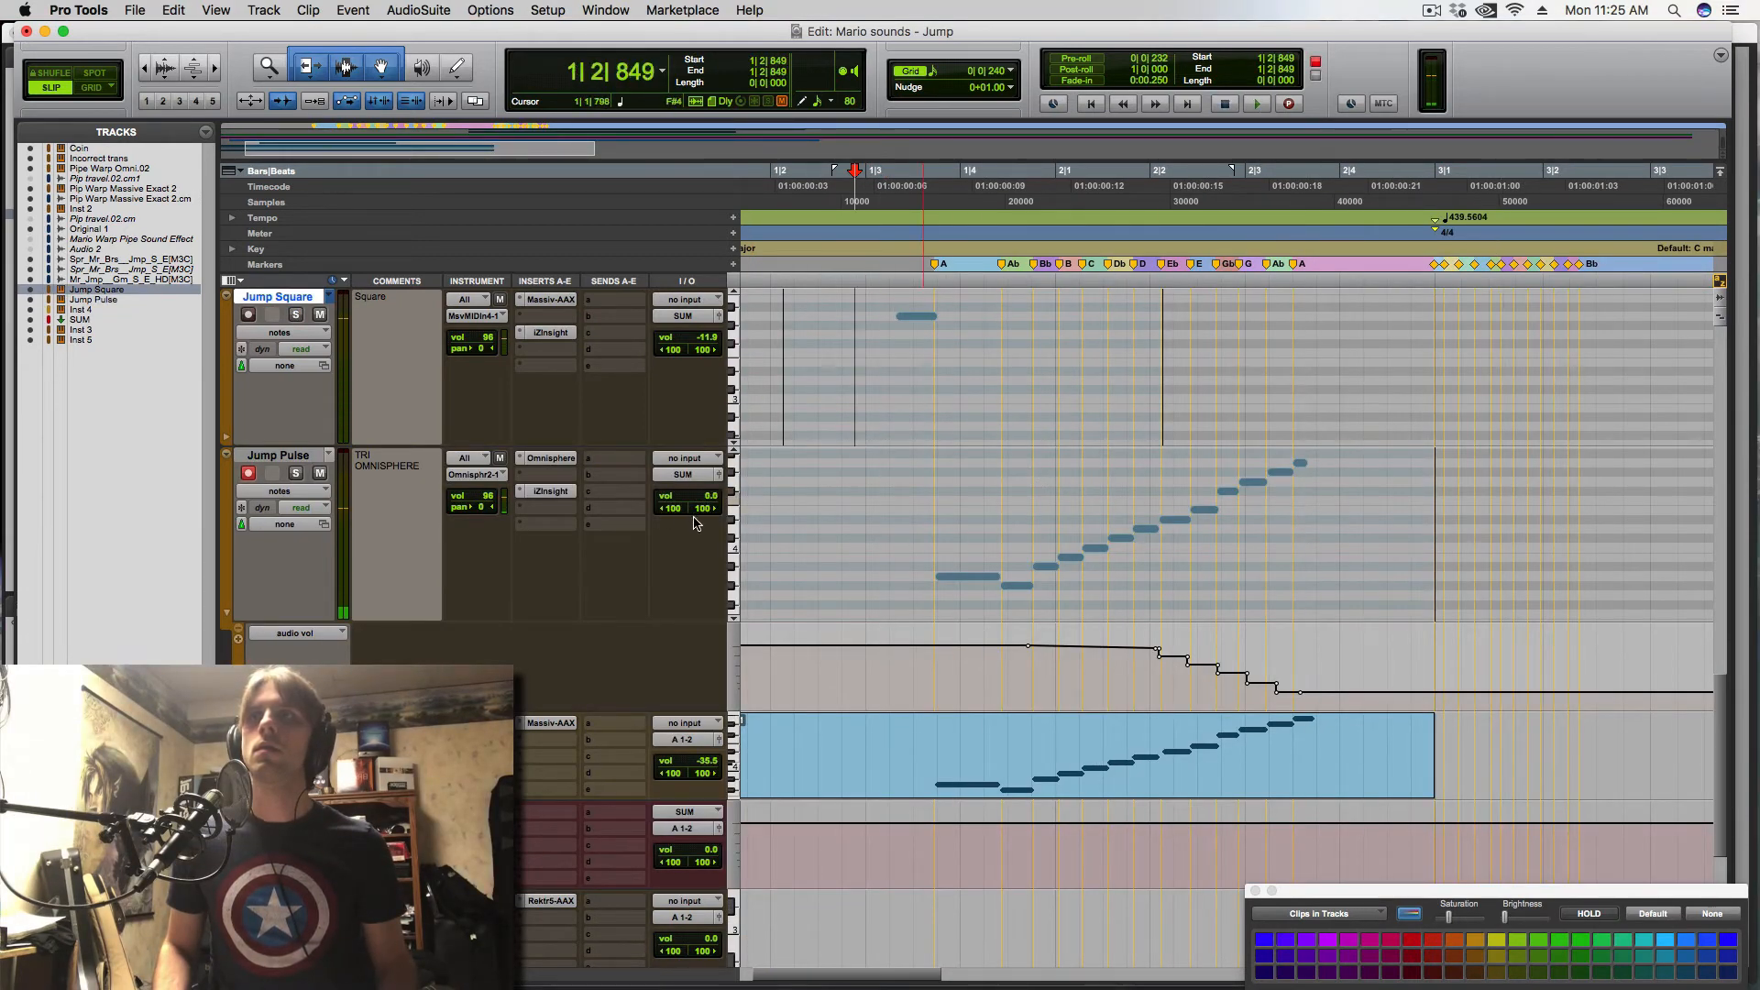
pyautogui.scroll(5, 489, 510)
pyautogui.click(320, 440)
pyautogui.click(296, 439)
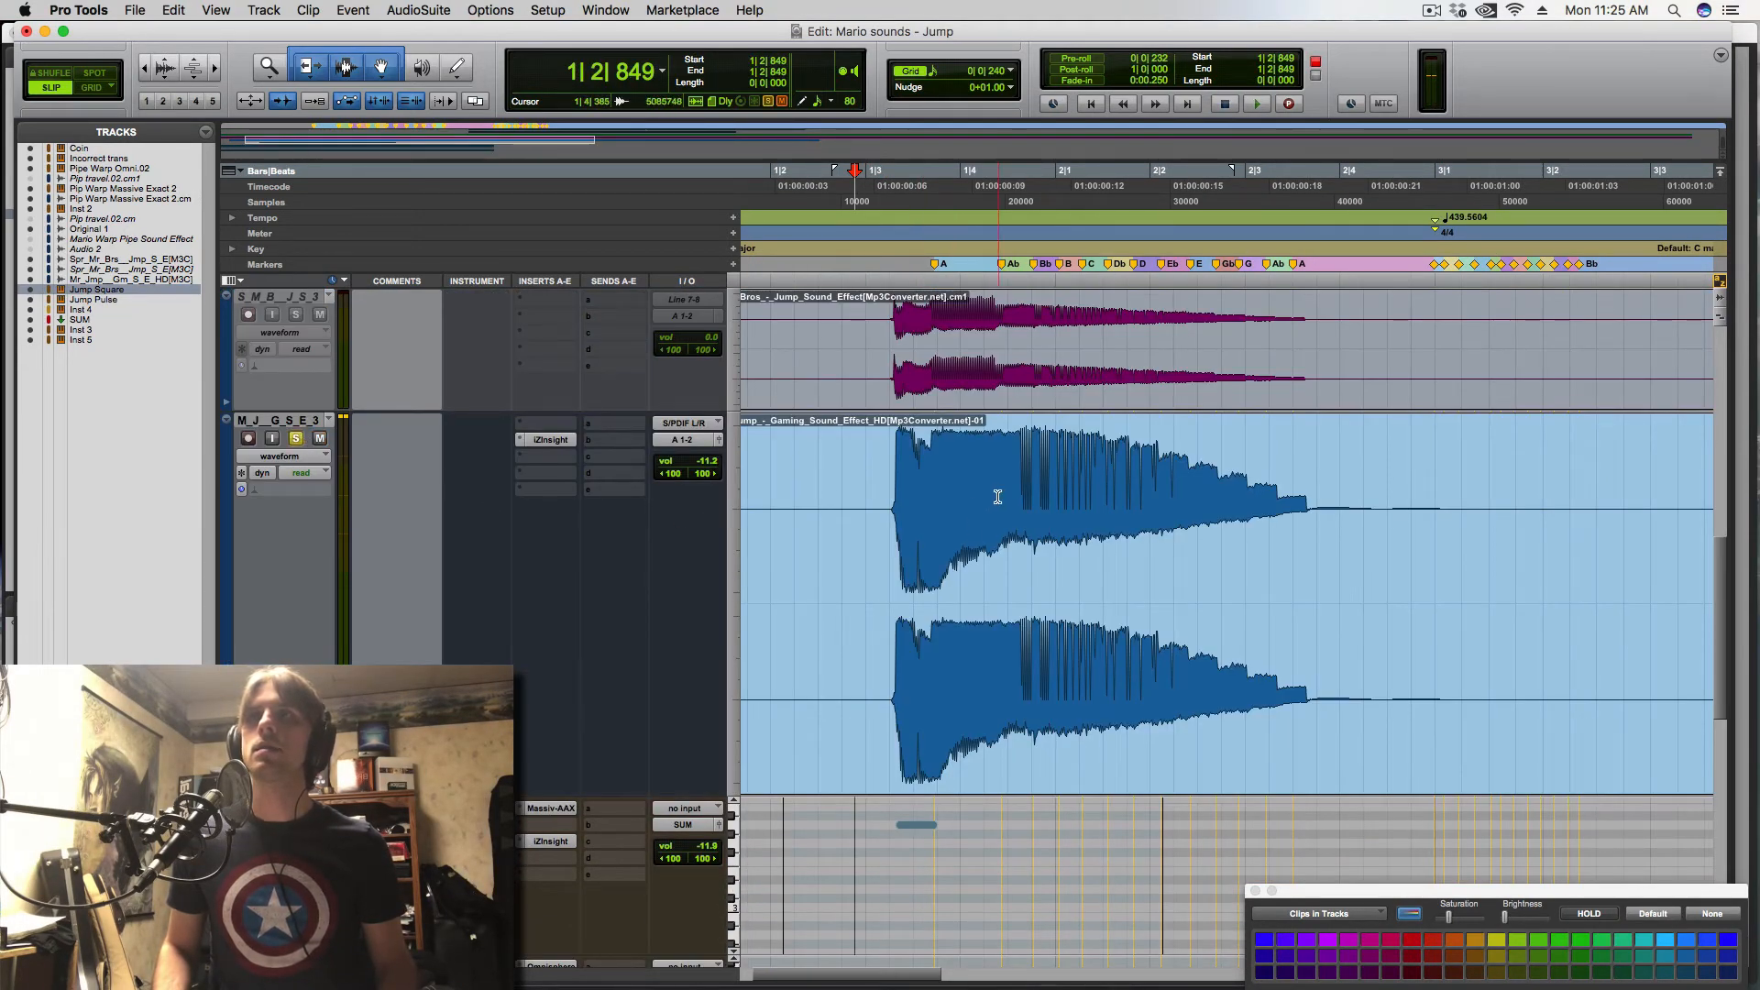
pyautogui.click(875, 507)
pyautogui.click(844, 510)
pyautogui.press('space')
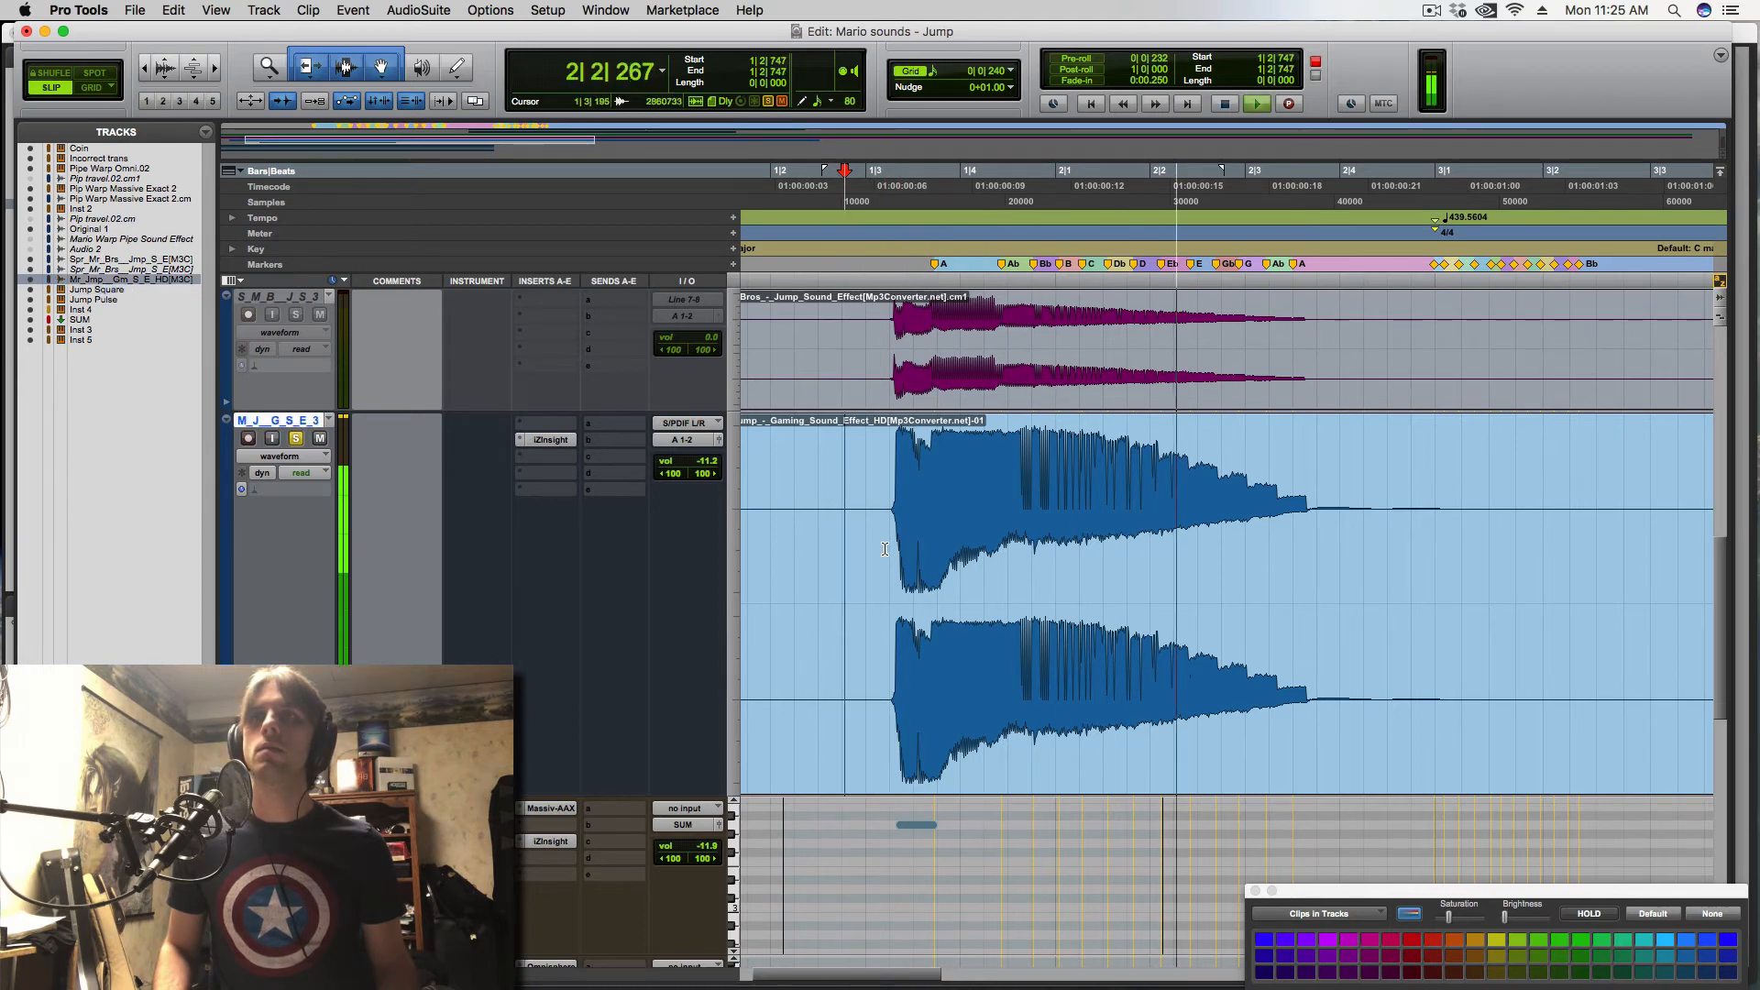
pyautogui.press('space')
# - Mute and unsolo the reference recording and play the Jump Square and Jump Pulse recreation from 1|2|747
pyautogui.scroll(-5, 408, 583)
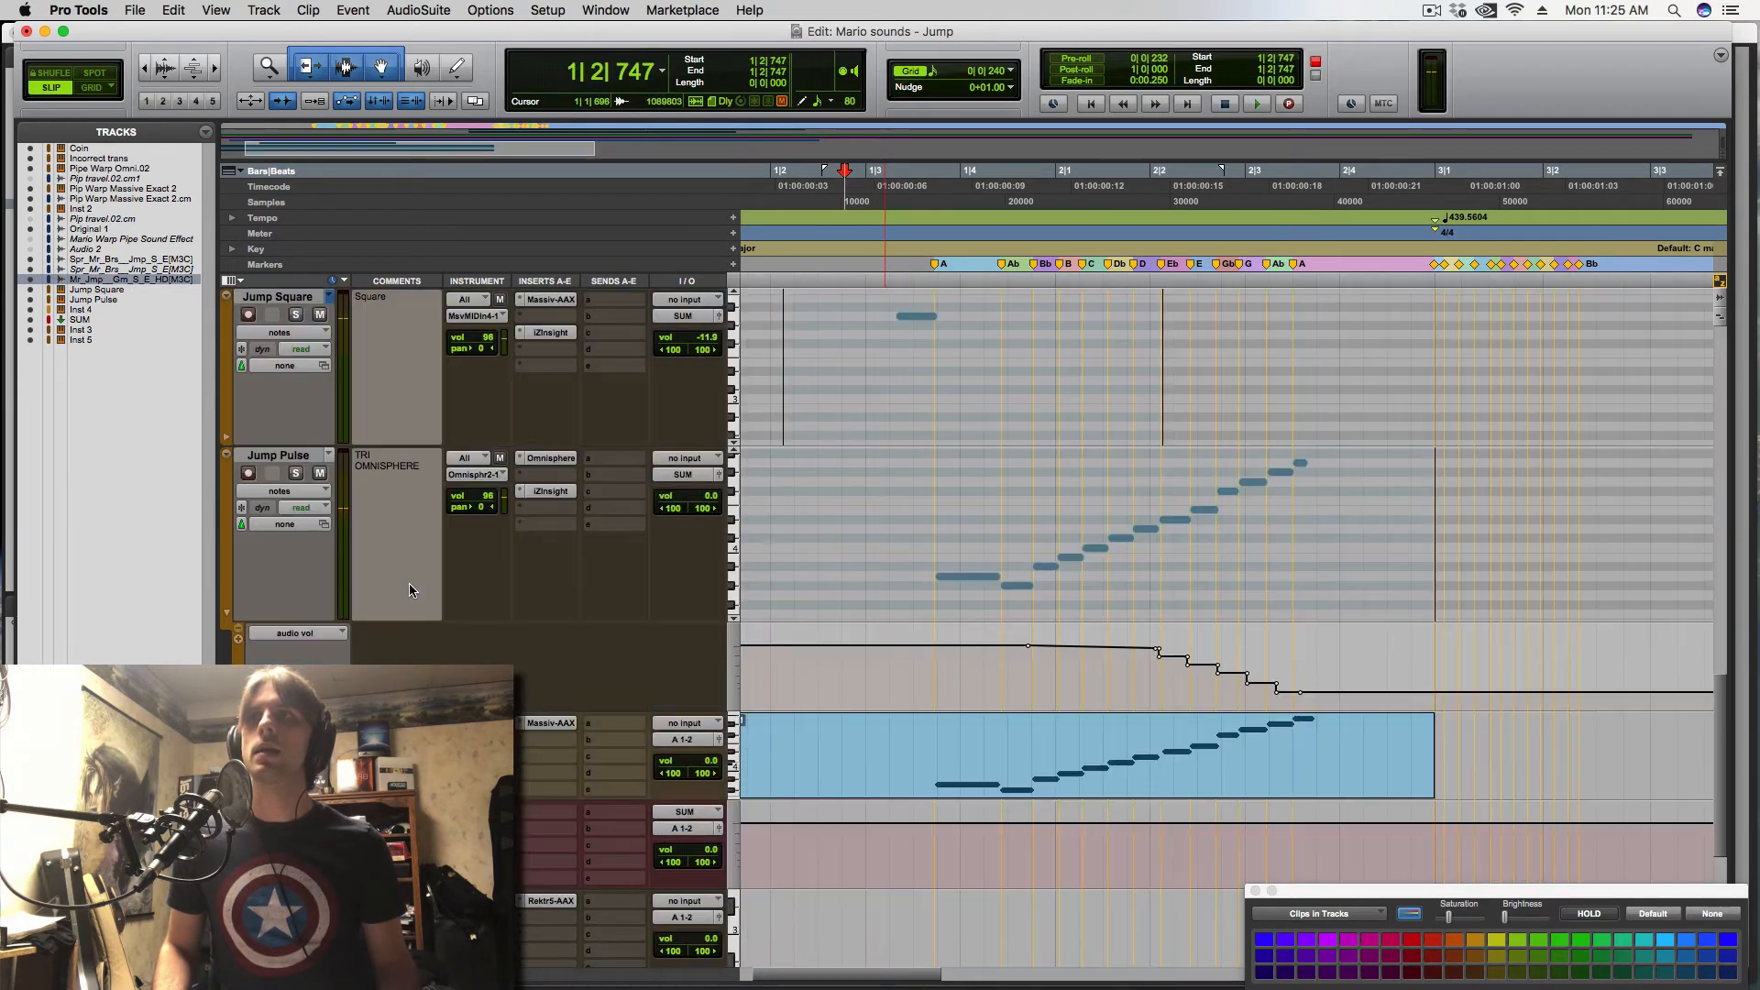
pyautogui.scroll(5, 907, 676)
pyautogui.press('space')
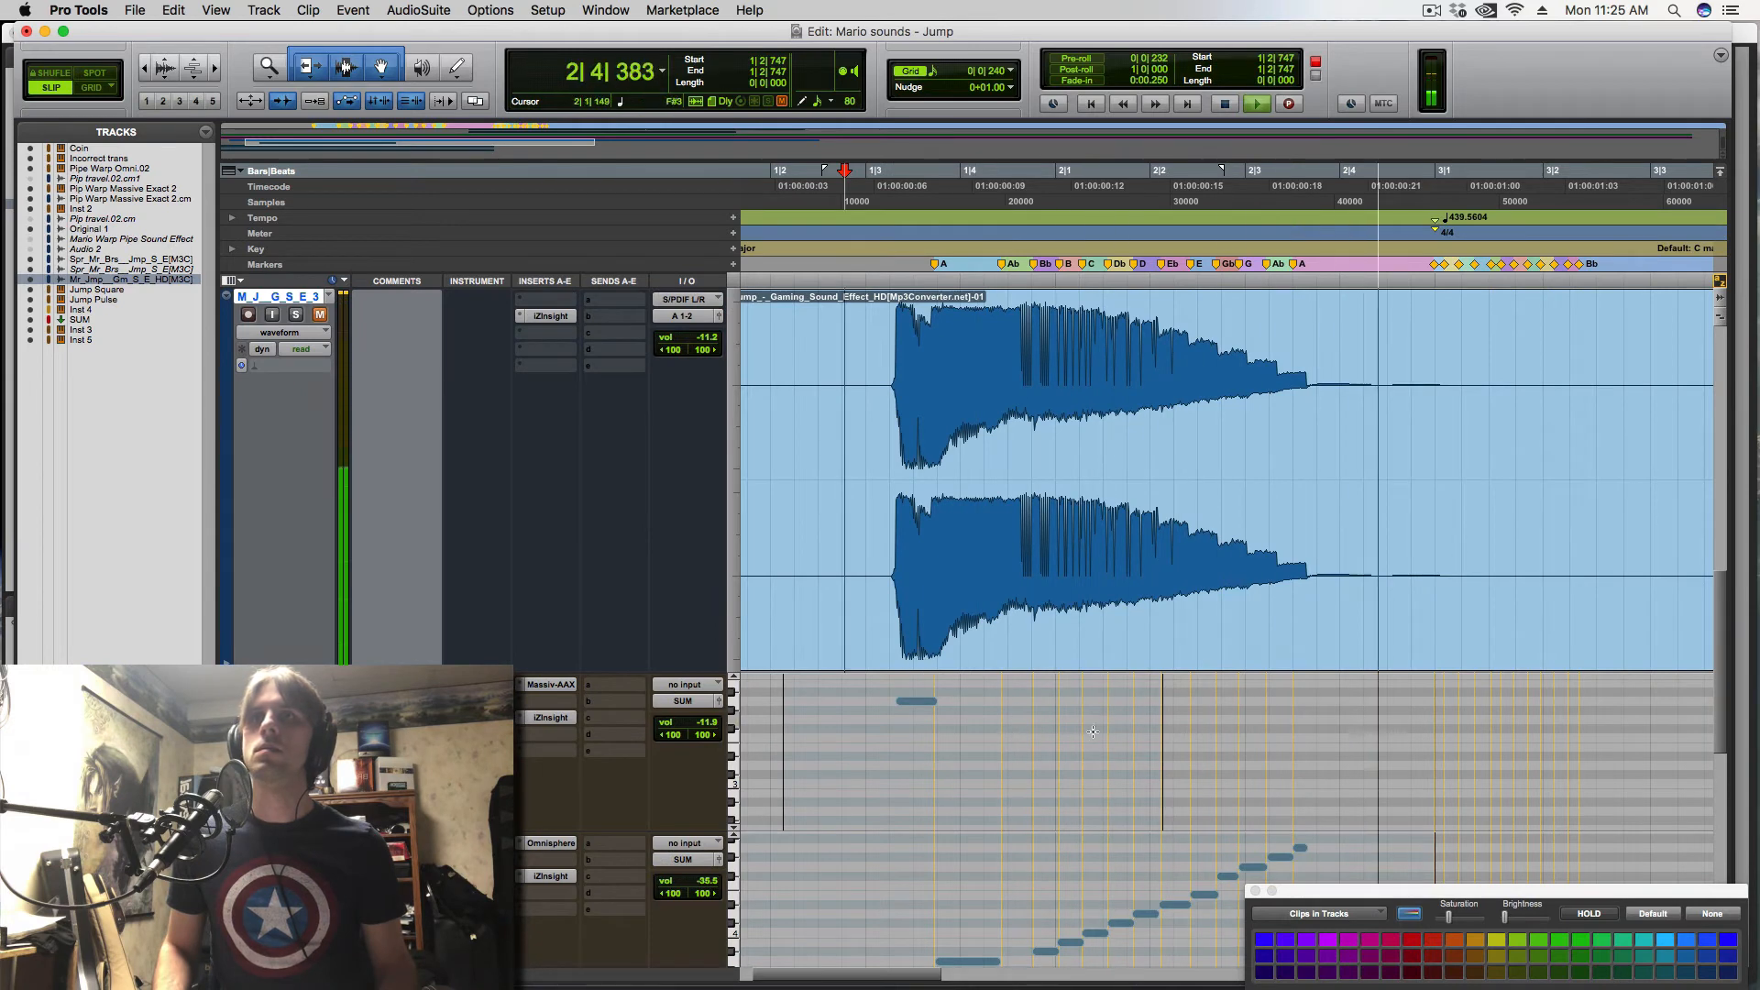
pyautogui.scroll(-6, 1110, 736)
pyautogui.scroll(2, 1110, 736)
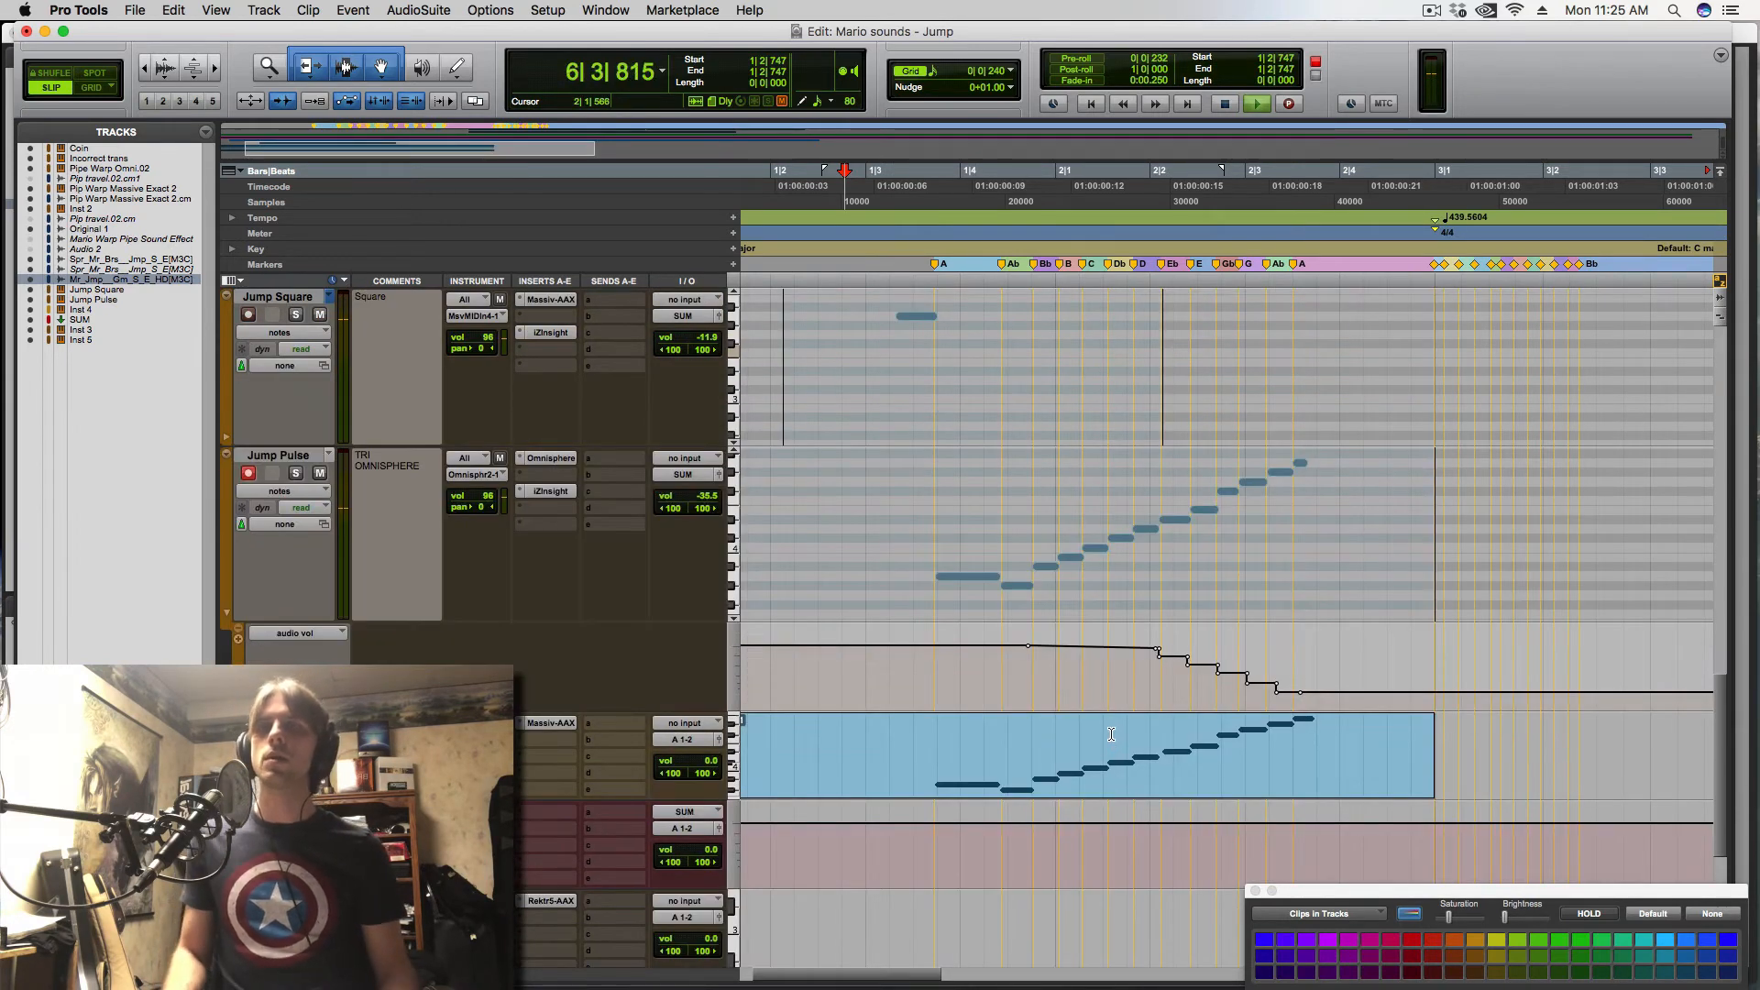
# - Set the Analogue PWM oscillator shape in Jump Pulse's Omnisphere to 0.600 and play the jump sound
pyautogui.click(549, 457)
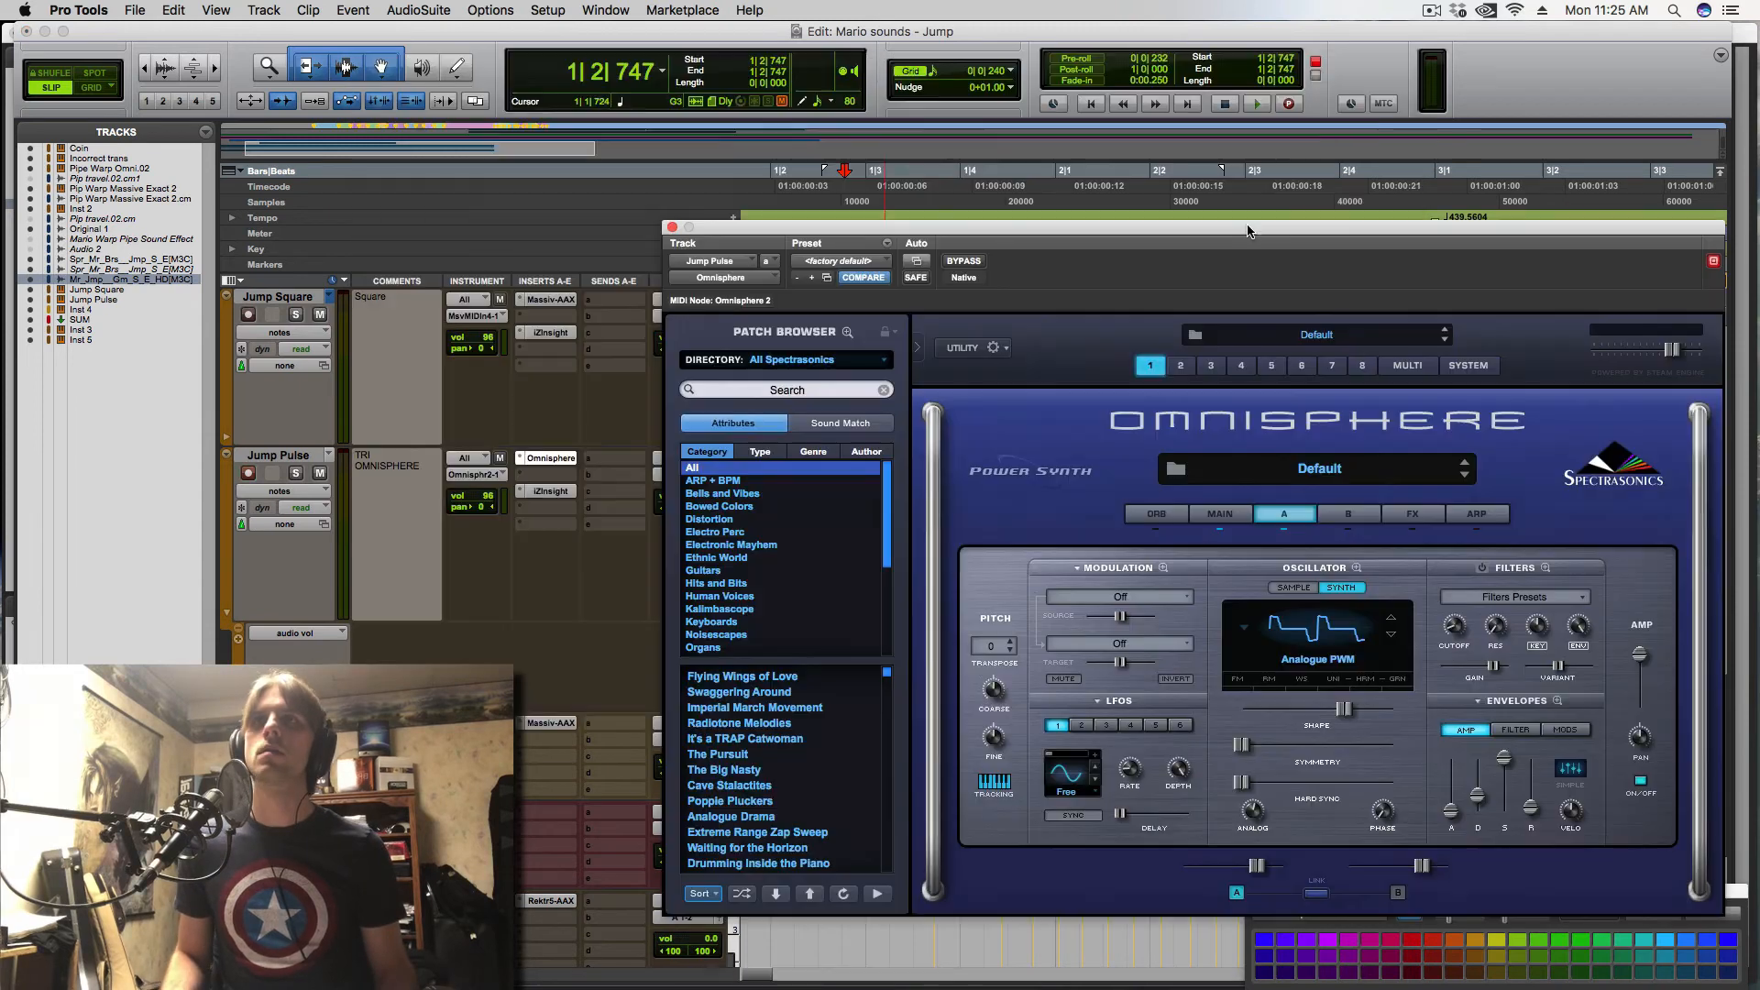
pyautogui.press('space')
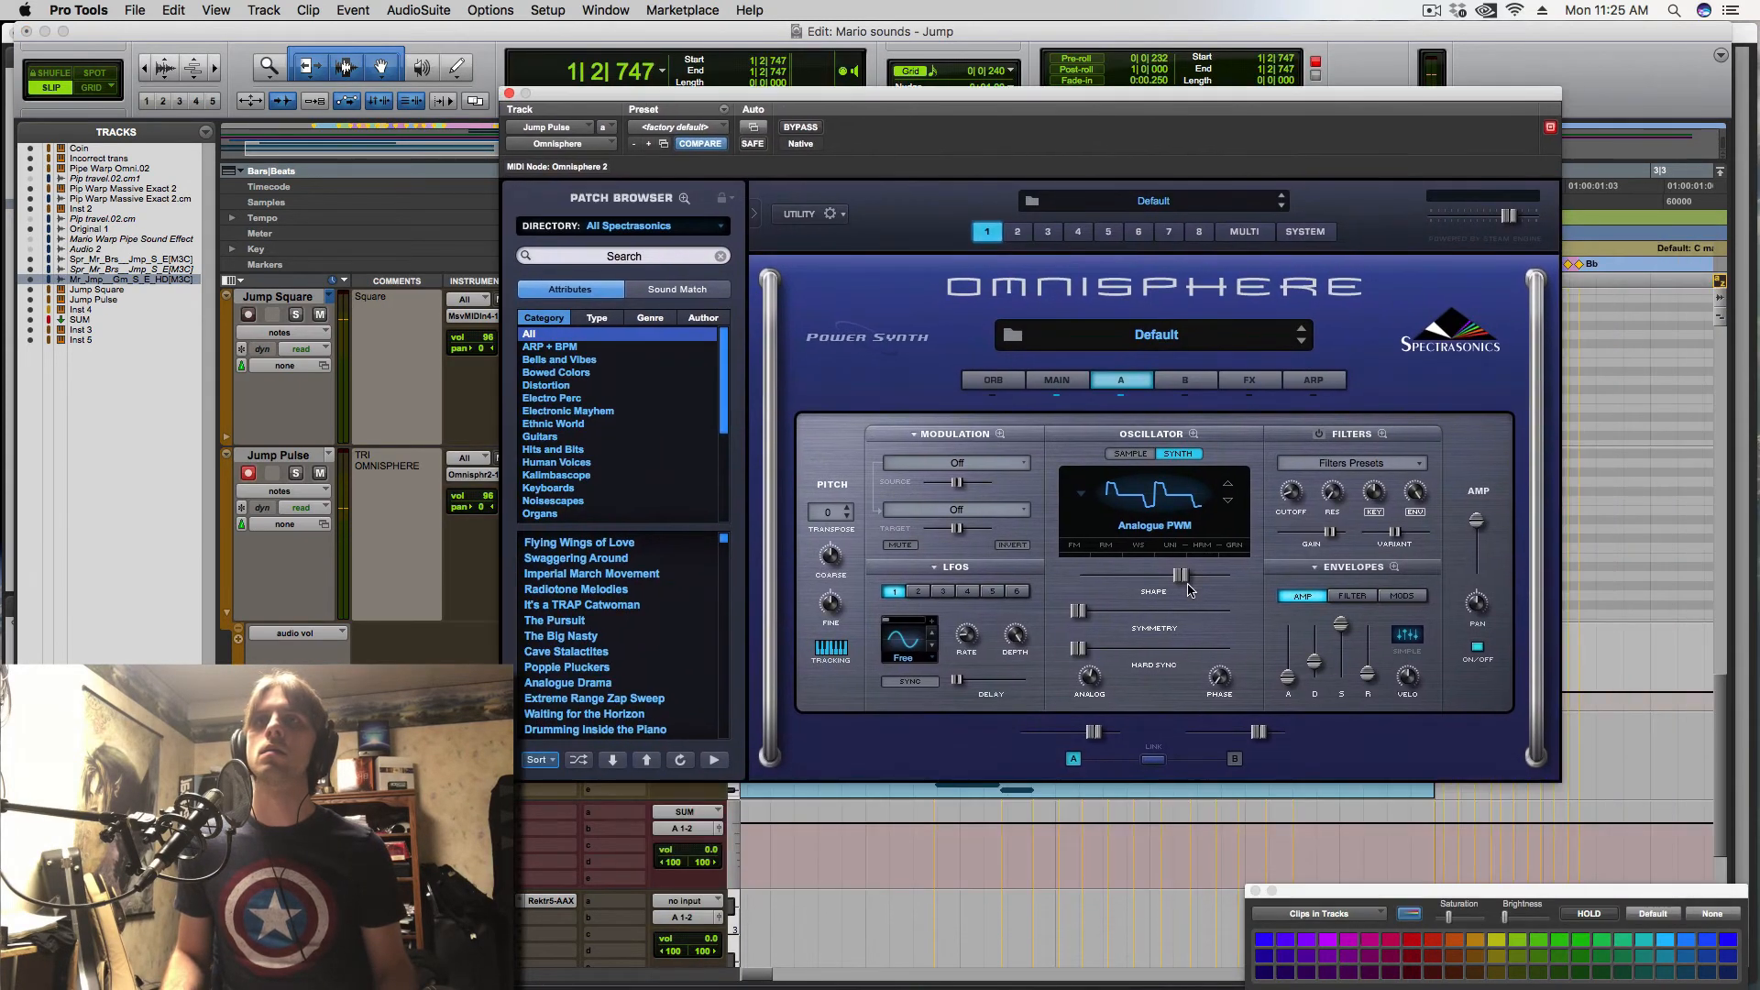
pyautogui.moveTo(1188, 587); pyautogui.dragTo(1178, 585)
pyautogui.press('space')
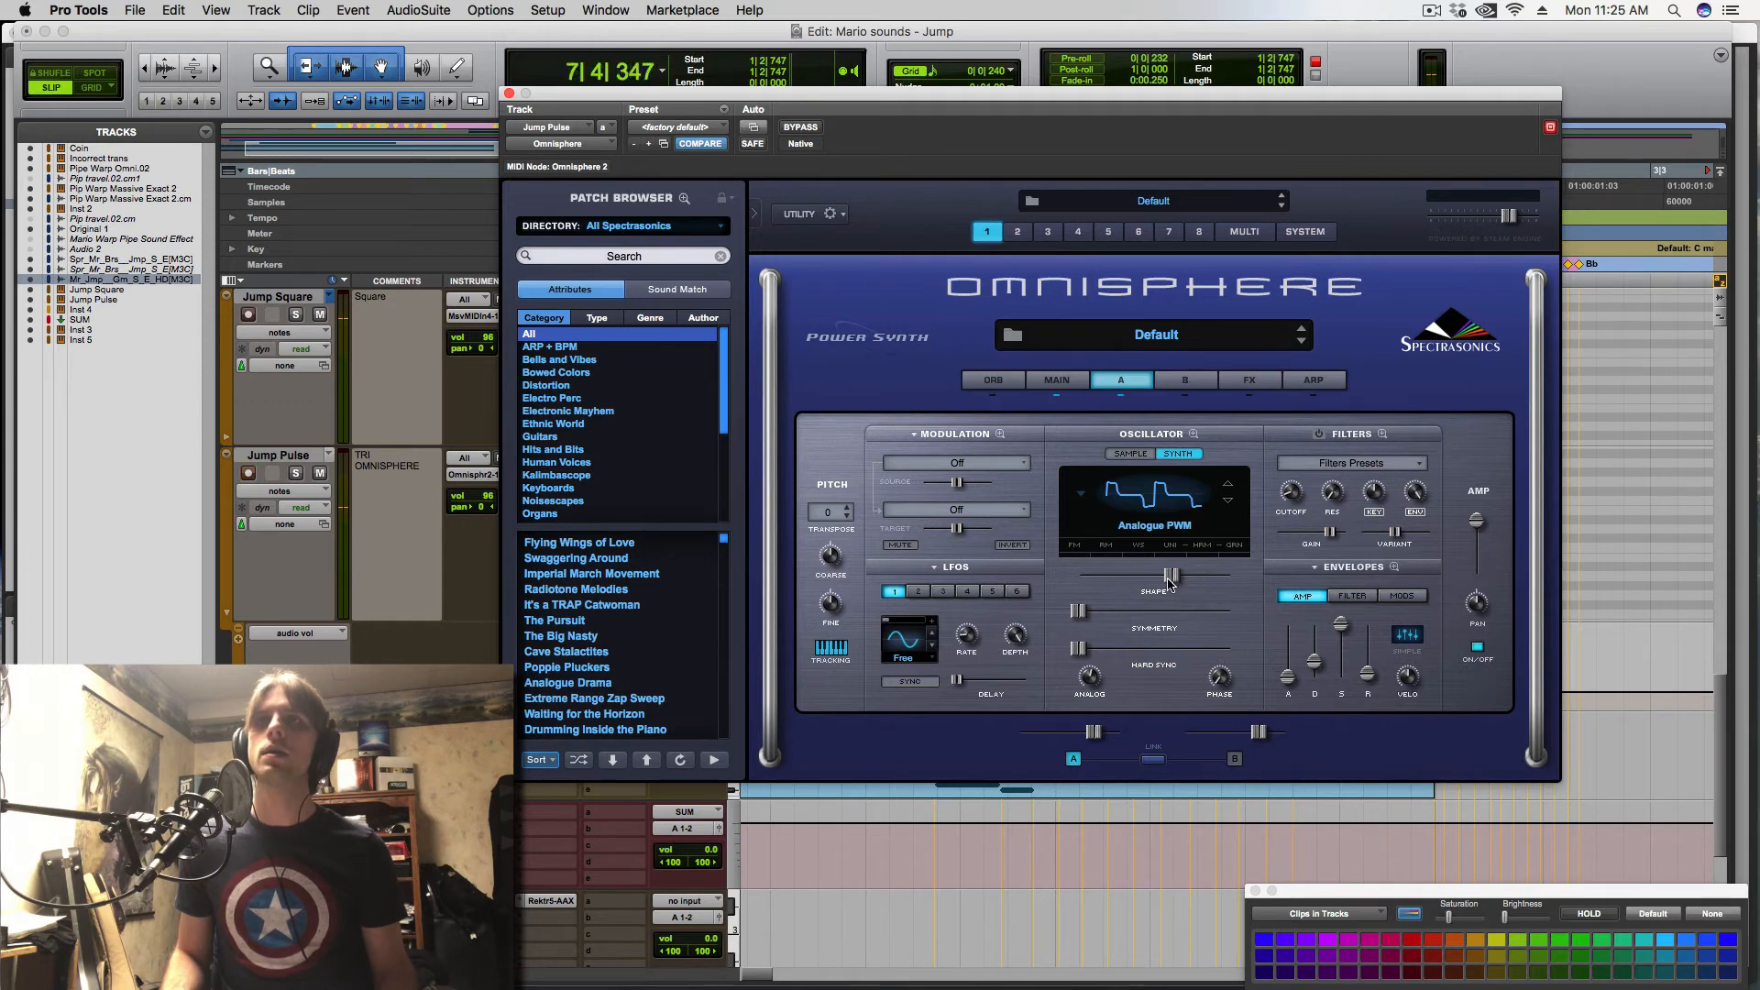
pyautogui.click(1167, 579)
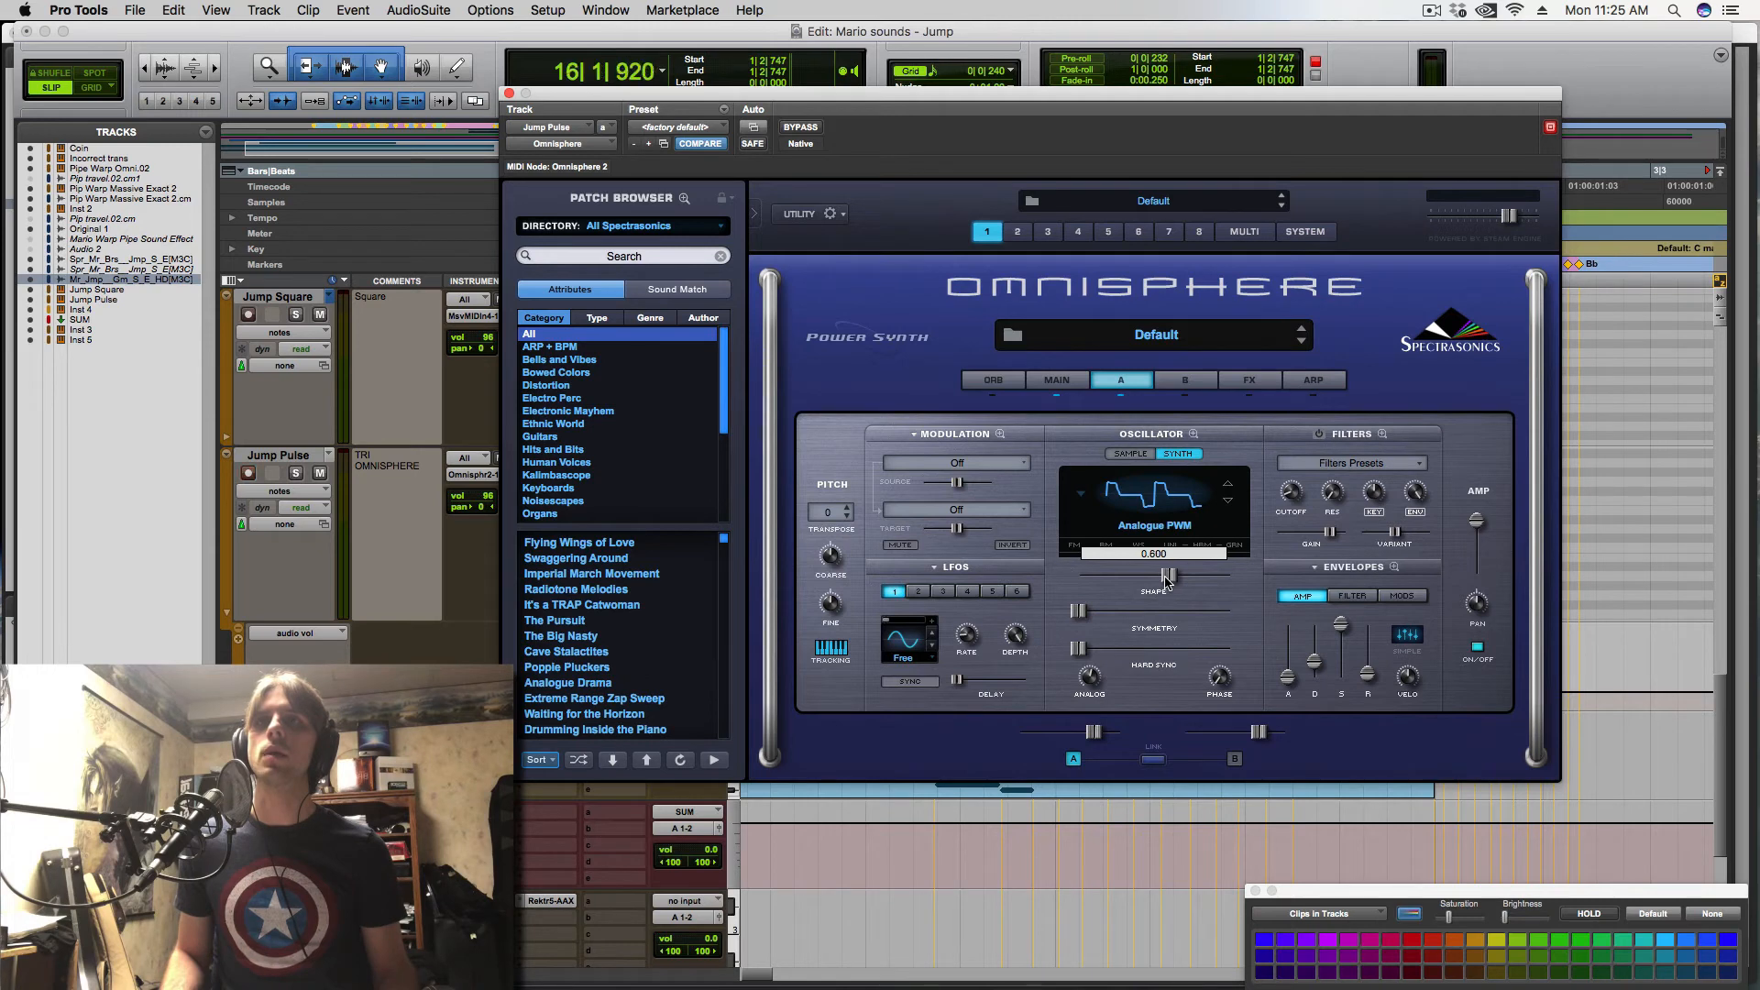
pyautogui.press('space')
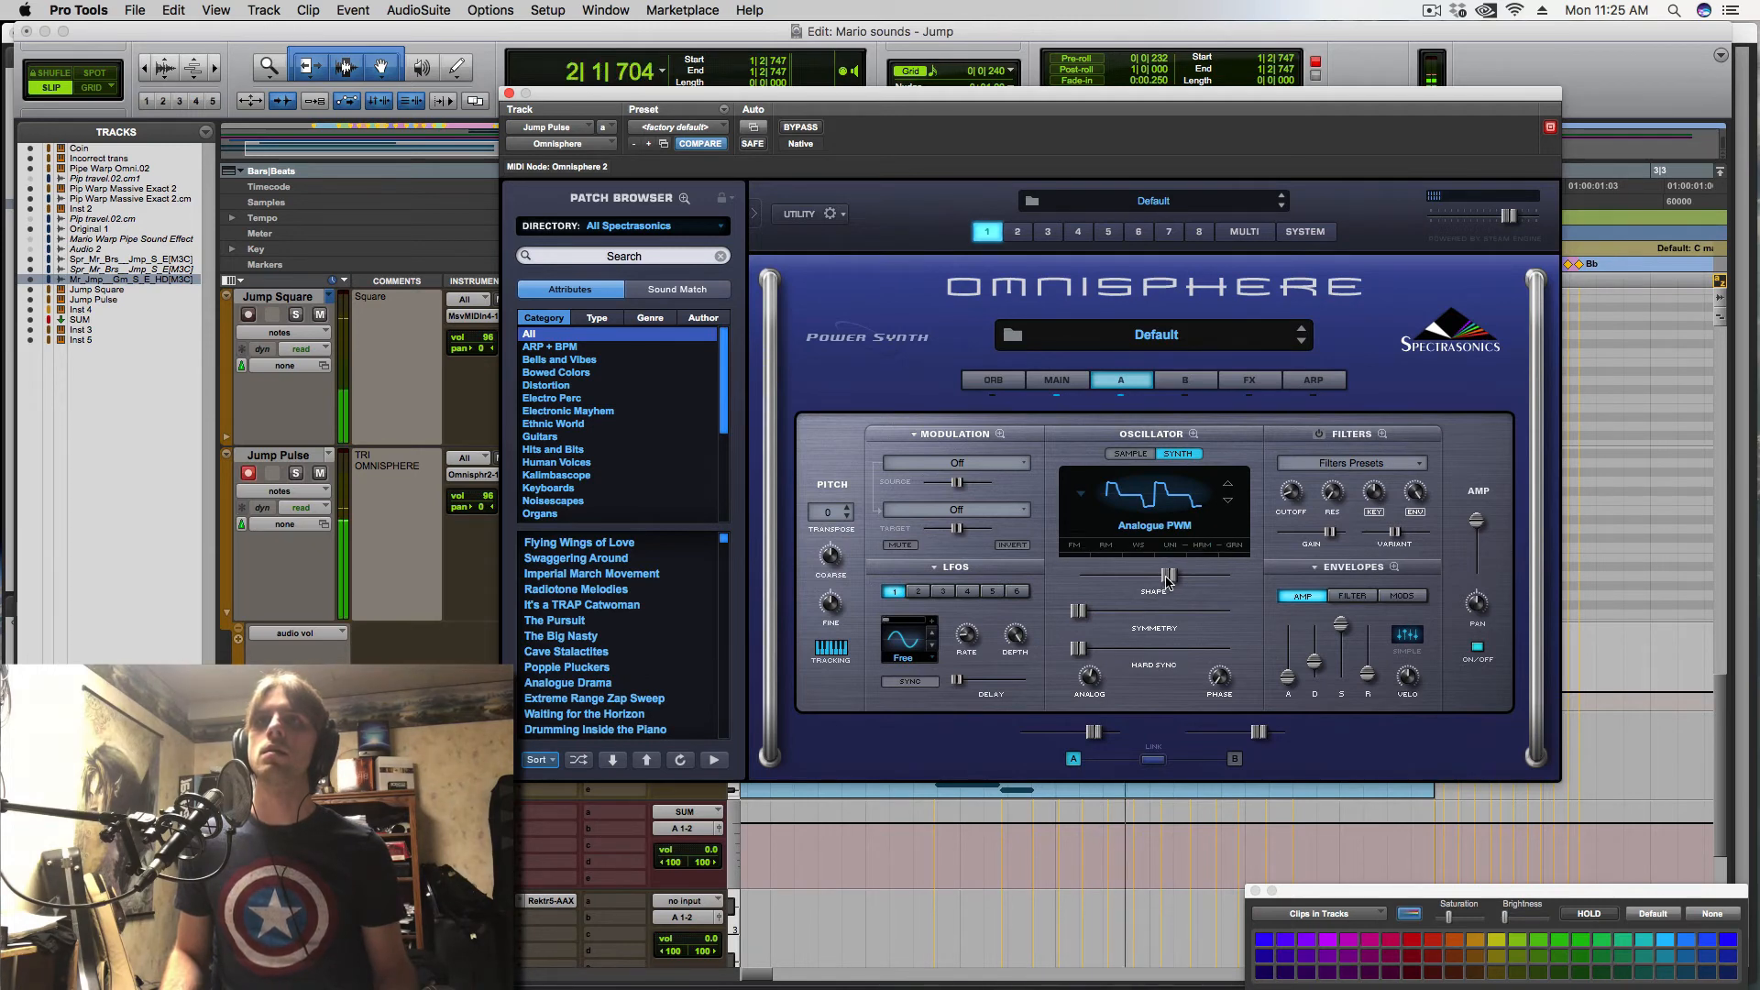
pyautogui.press('space')
# - Audition the jump sound with the oscillator shape at its minimum, and return the shape to about its previous setting
pyautogui.moveTo(1168, 578); pyautogui.dragTo(1061, 570)
pyautogui.press('space')
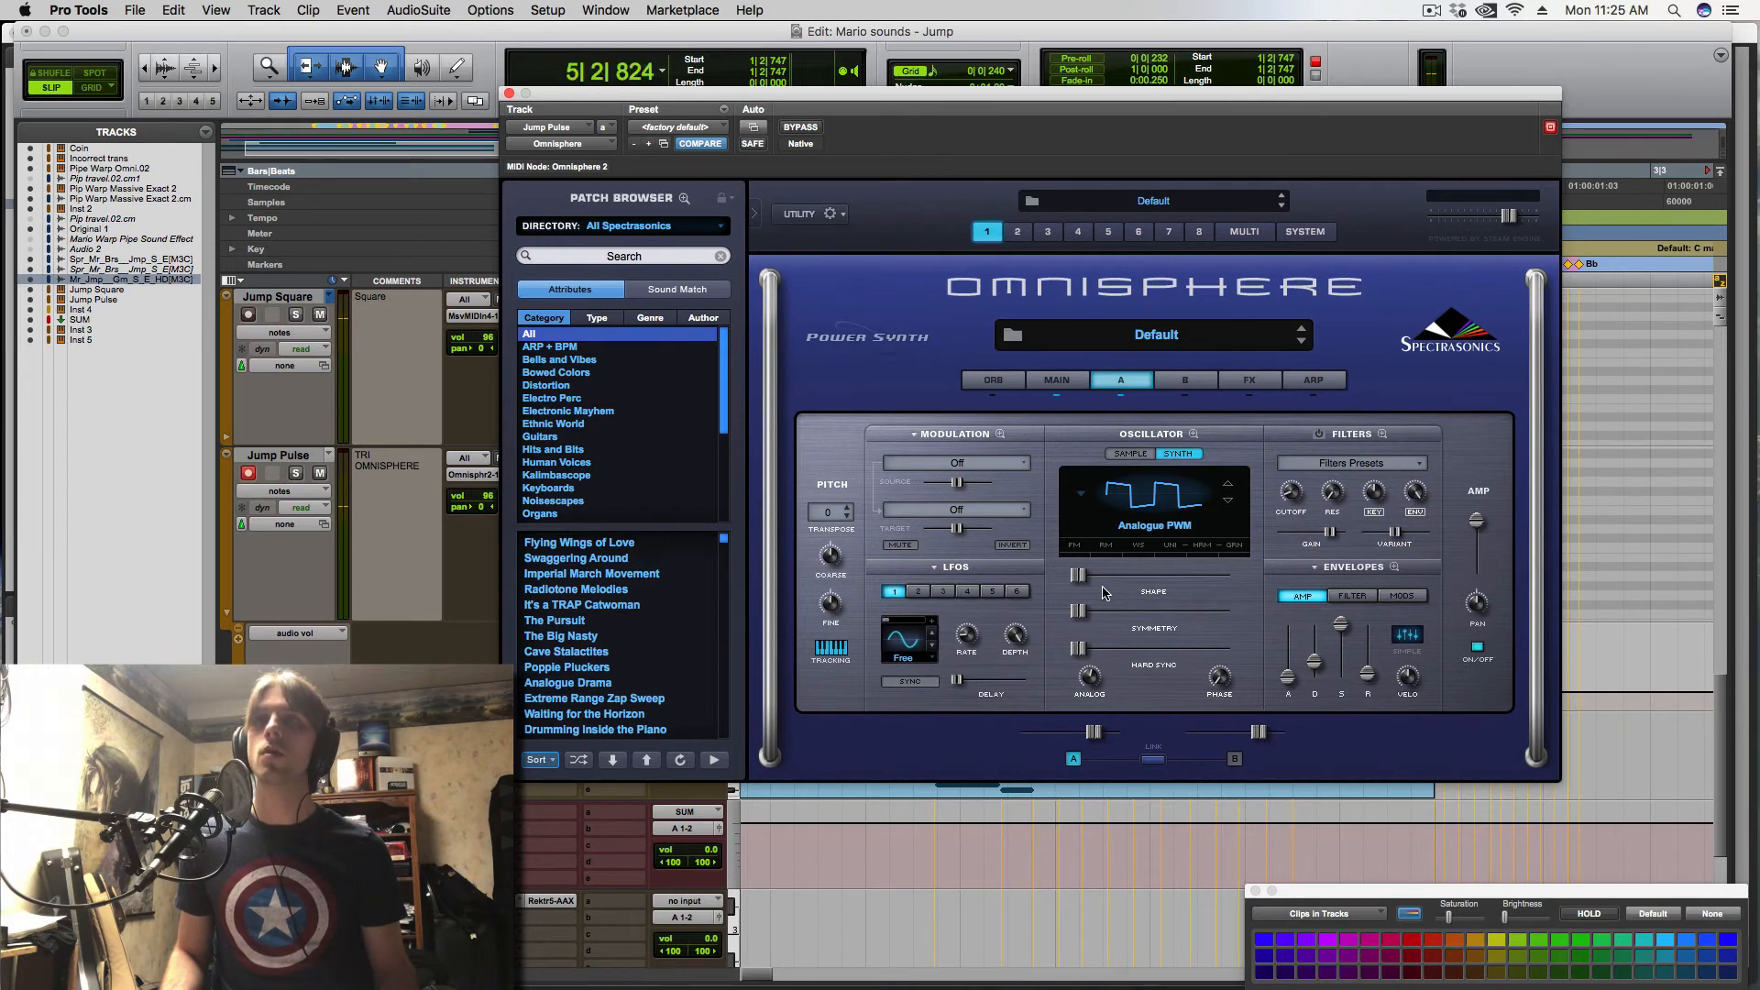
pyautogui.press('space')
pyautogui.press('space')
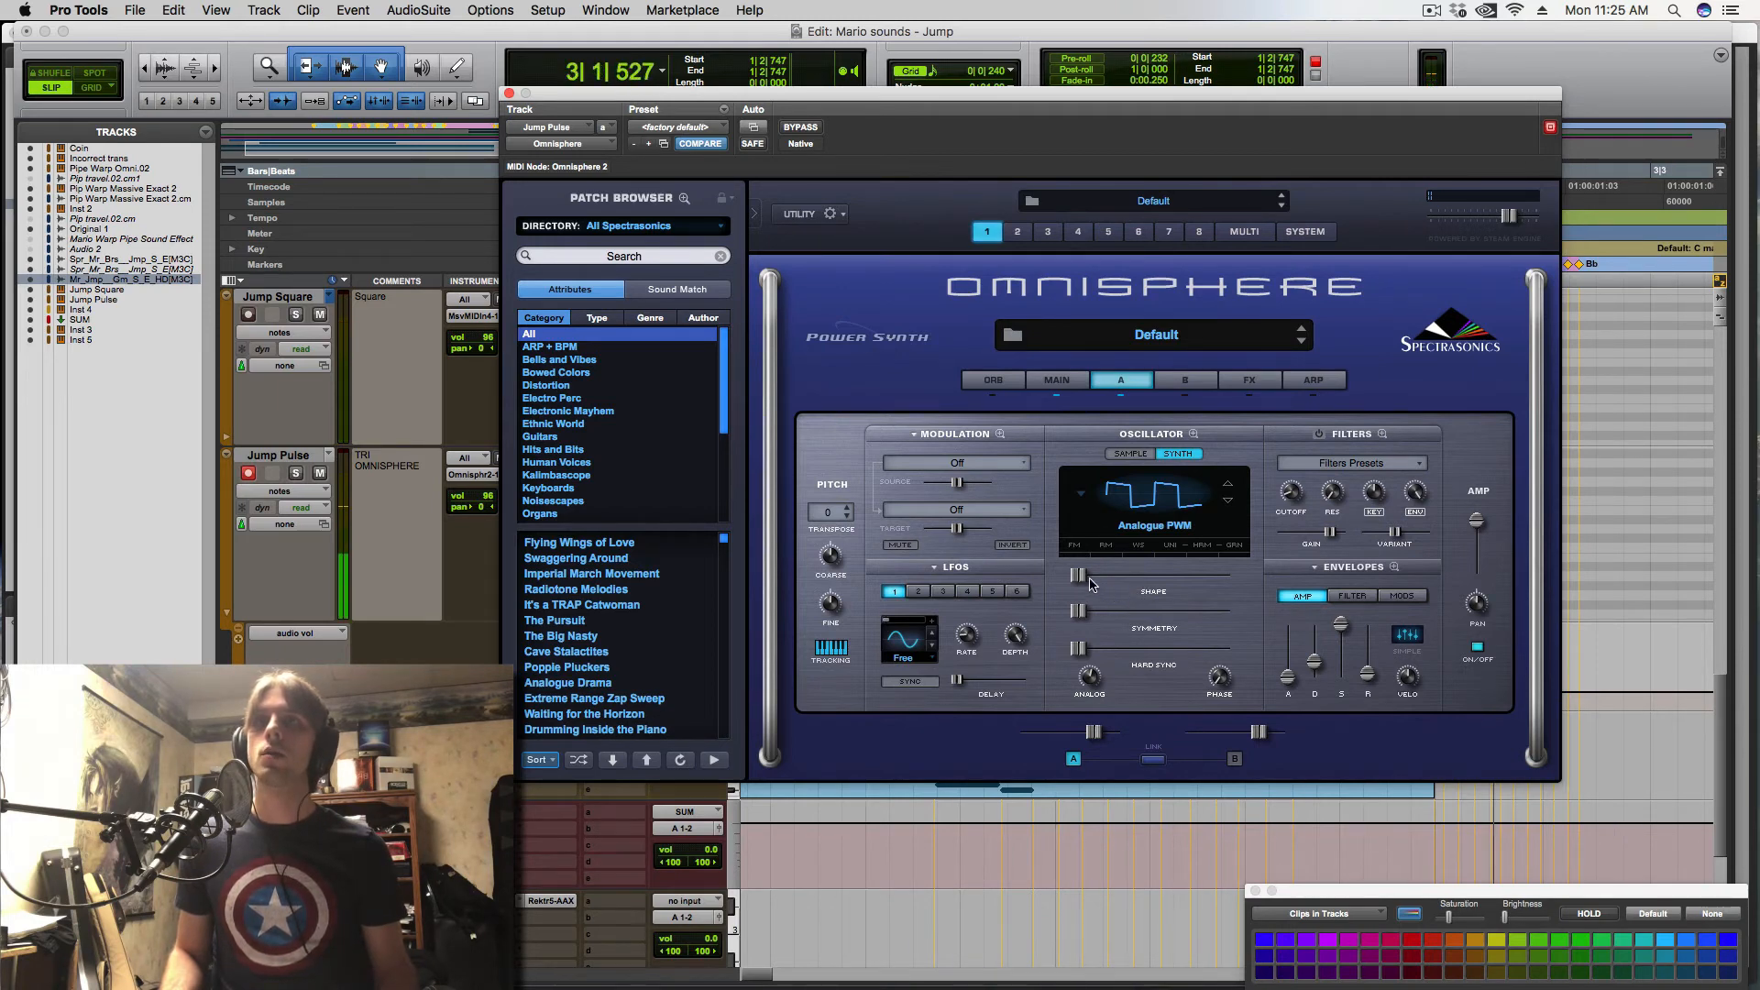
pyautogui.press('space')
pyautogui.moveTo(1133, 578); pyautogui.dragTo(1178, 590)
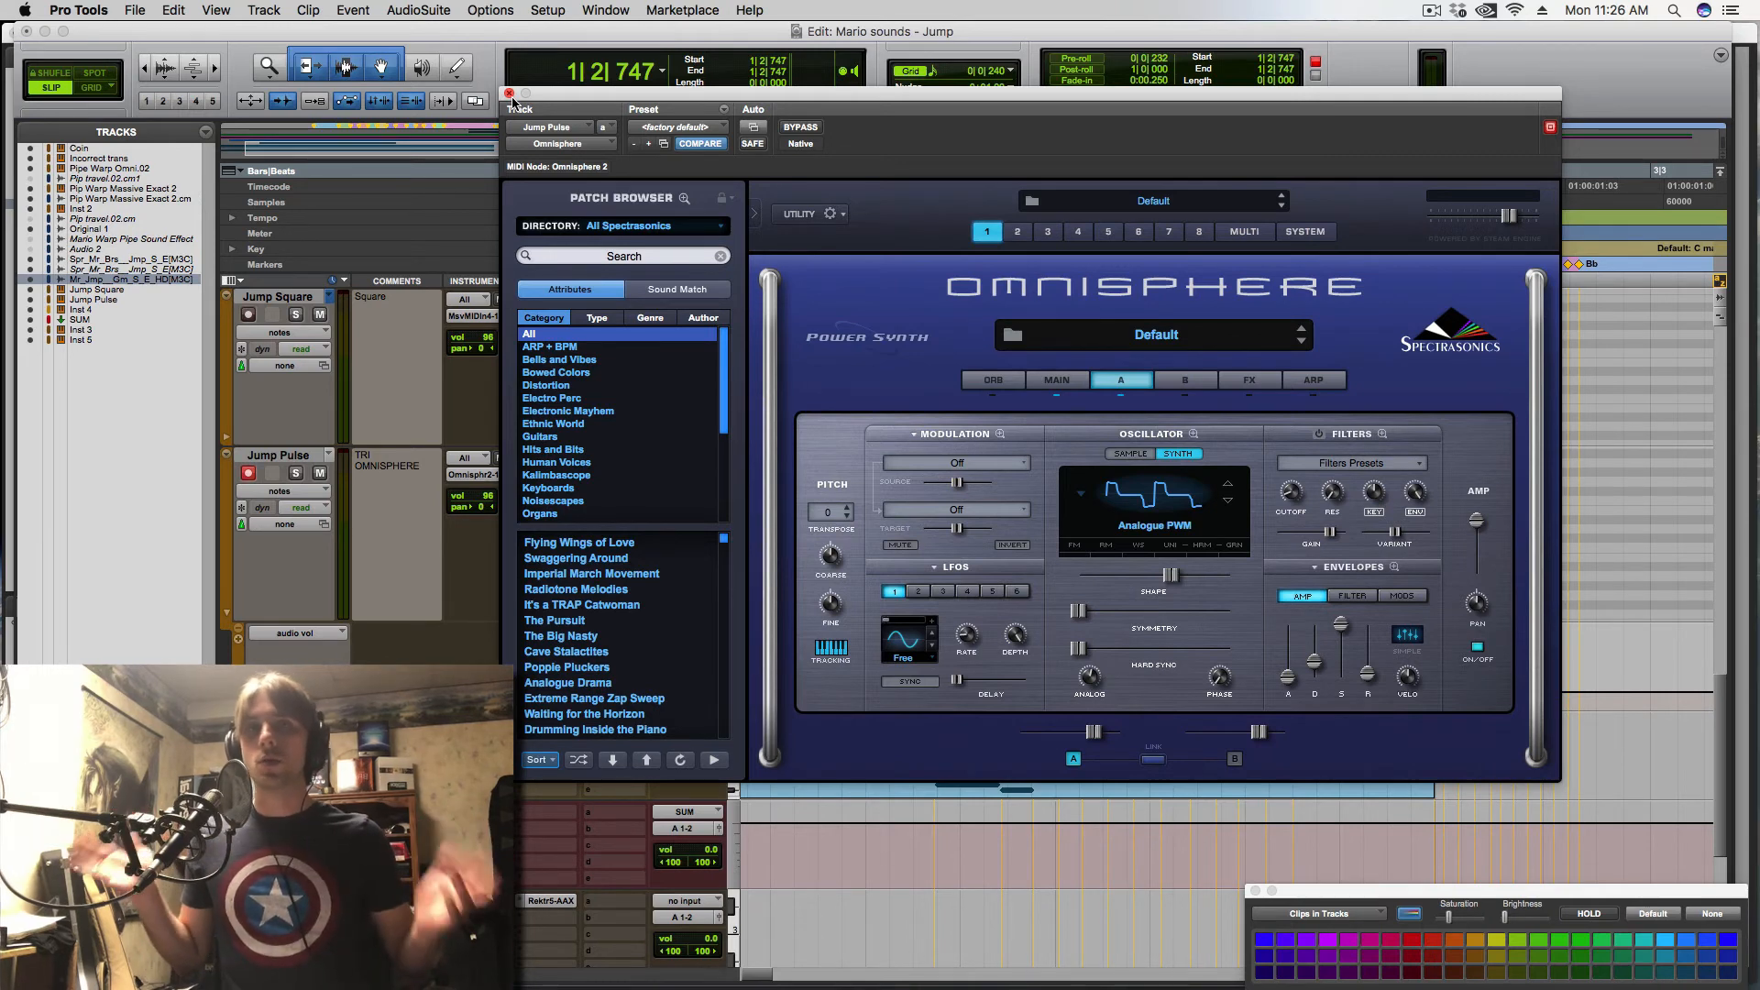
# - Close the Omnisphere window and select the first, longest note in the Jump Pulse track
pyautogui.click(509, 92)
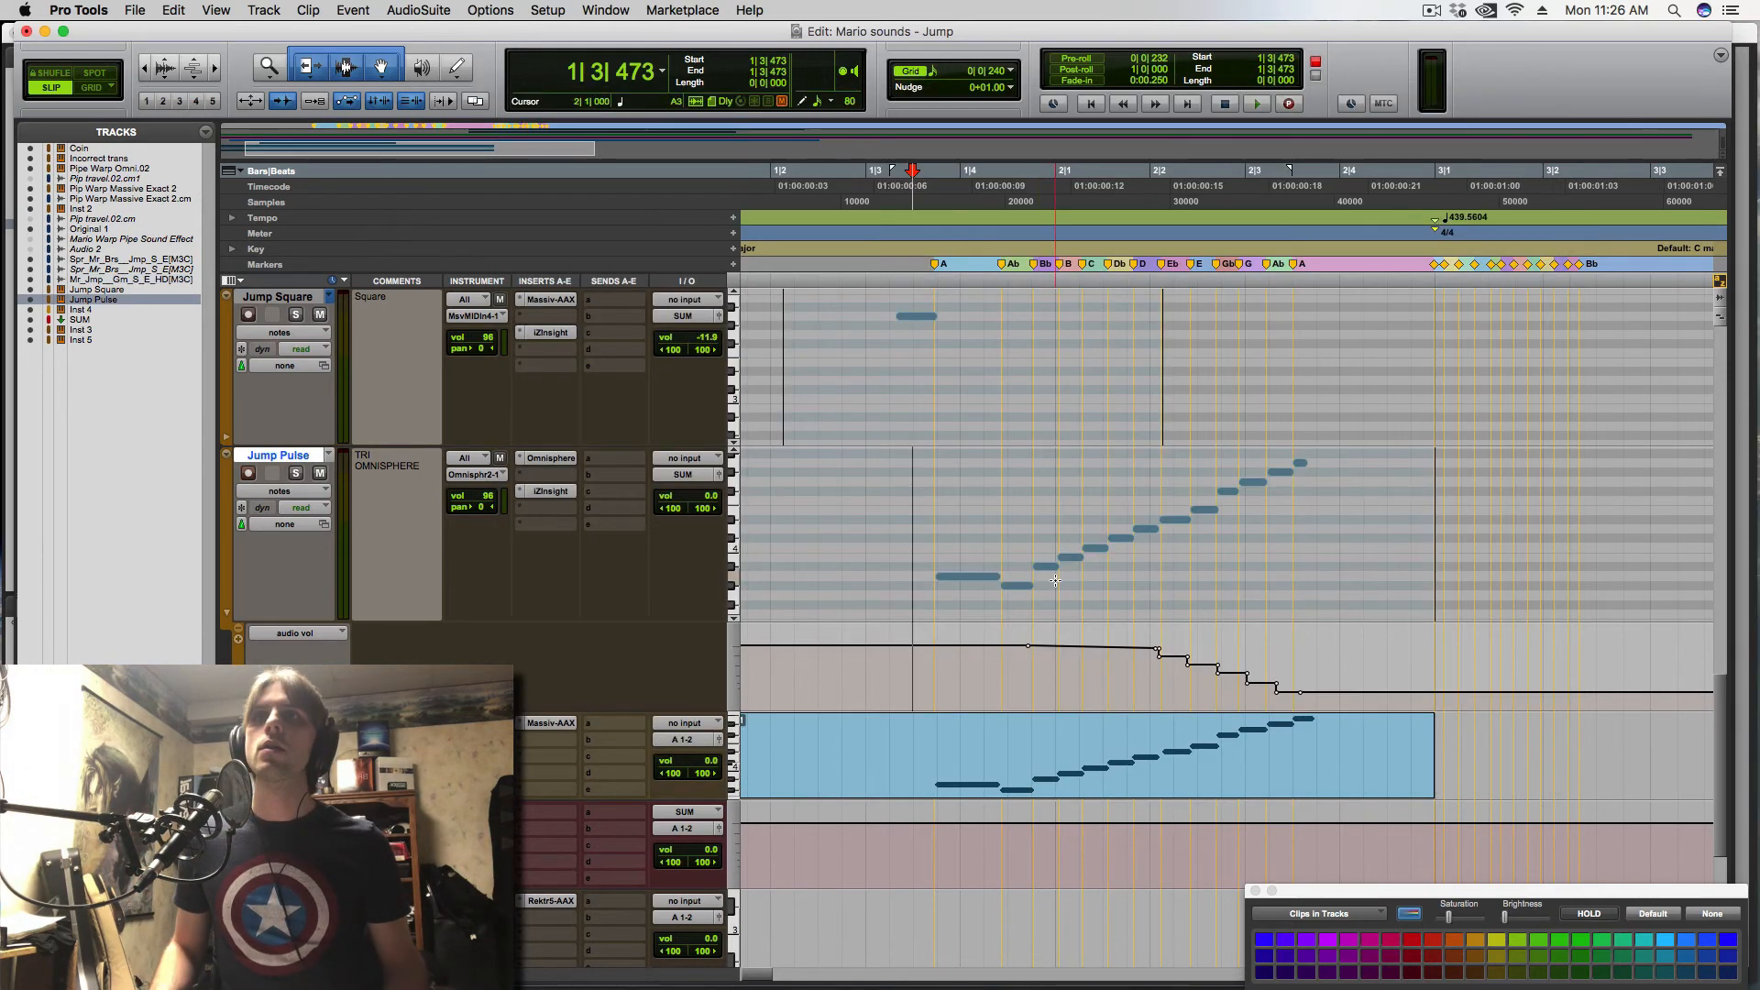
pyautogui.click(1046, 516)
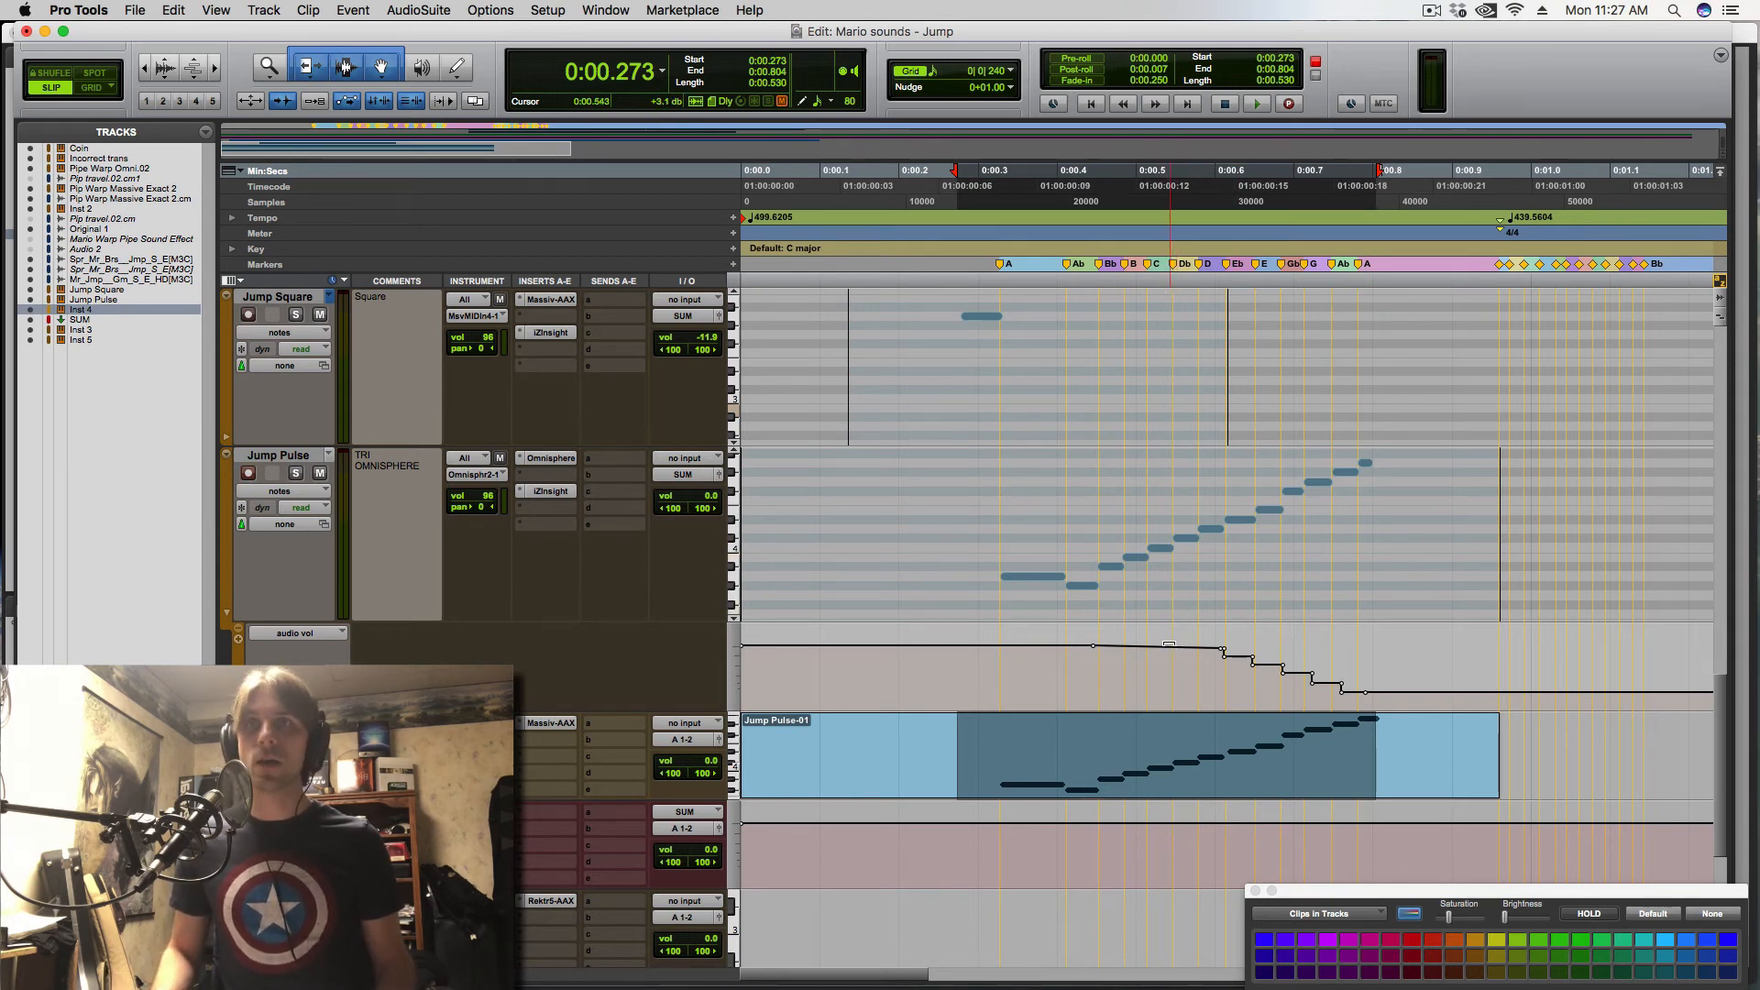
pyautogui.click(1041, 583)
pyautogui.click(1046, 578)
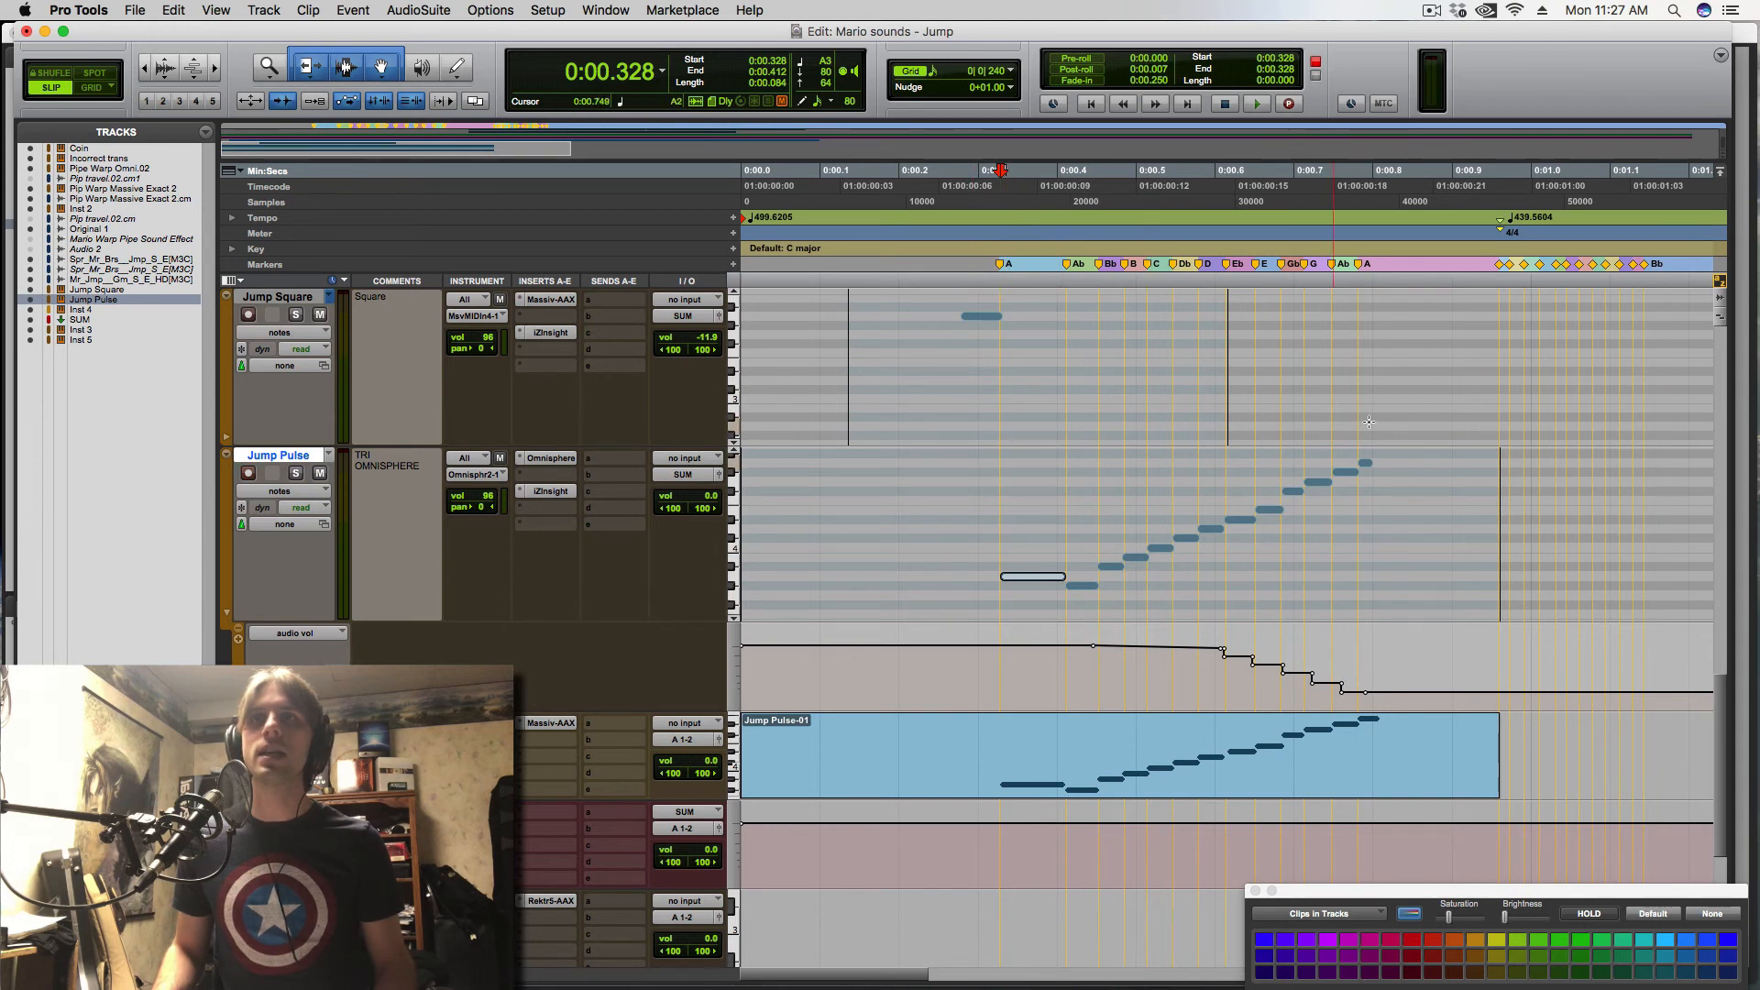
# - Check the Jump Pulse timing by placing the edit cursor after the last note at 0:00.820 and at the second note's start at 0:00.410
pyautogui.click(1389, 528)
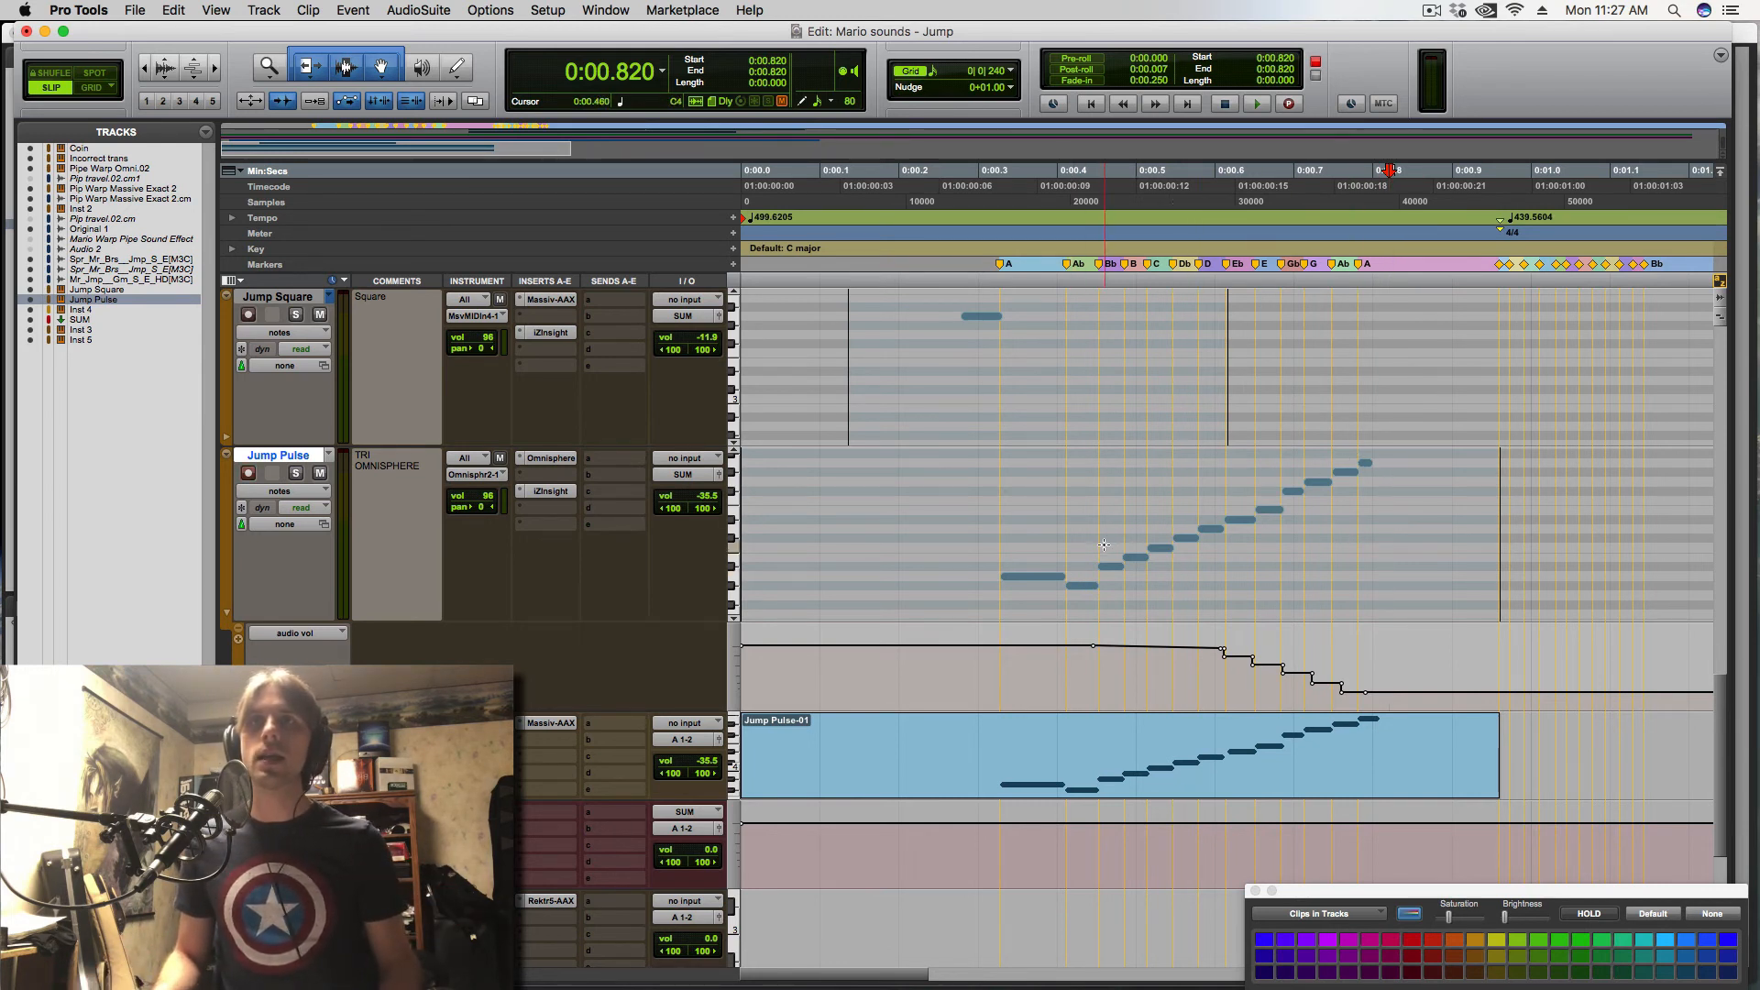
pyautogui.click(1079, 495)
pyautogui.click(1065, 478)
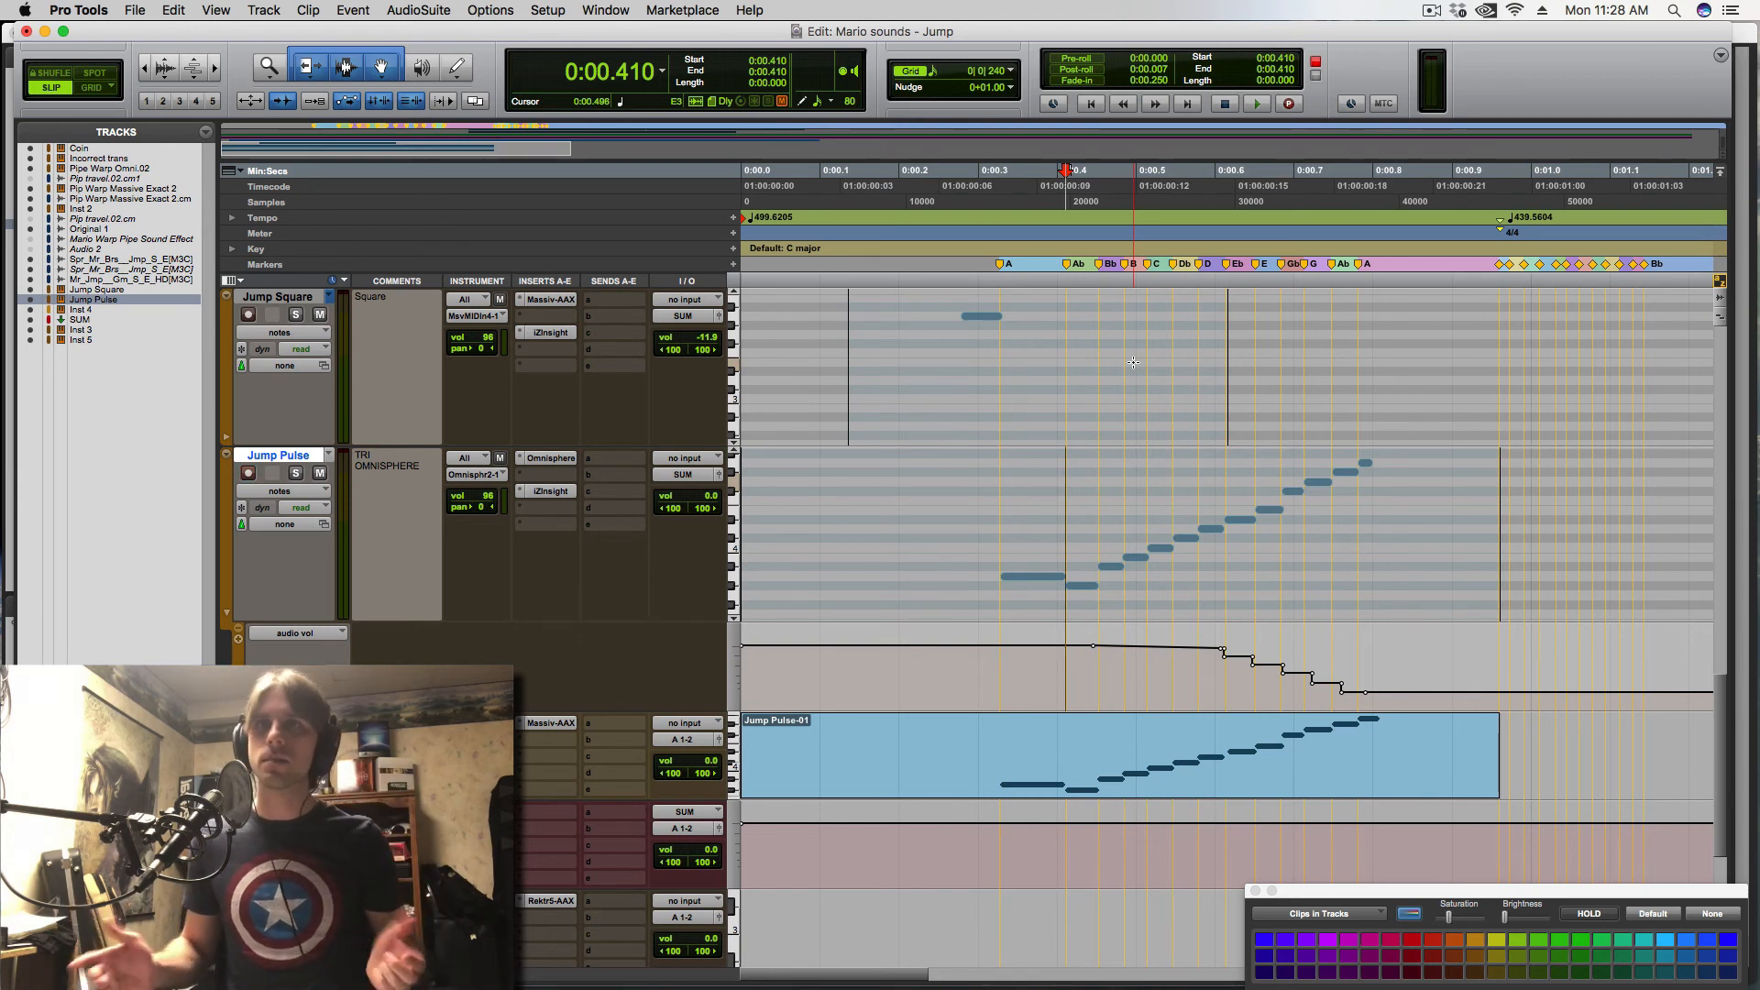
pyautogui.click(932, 456)
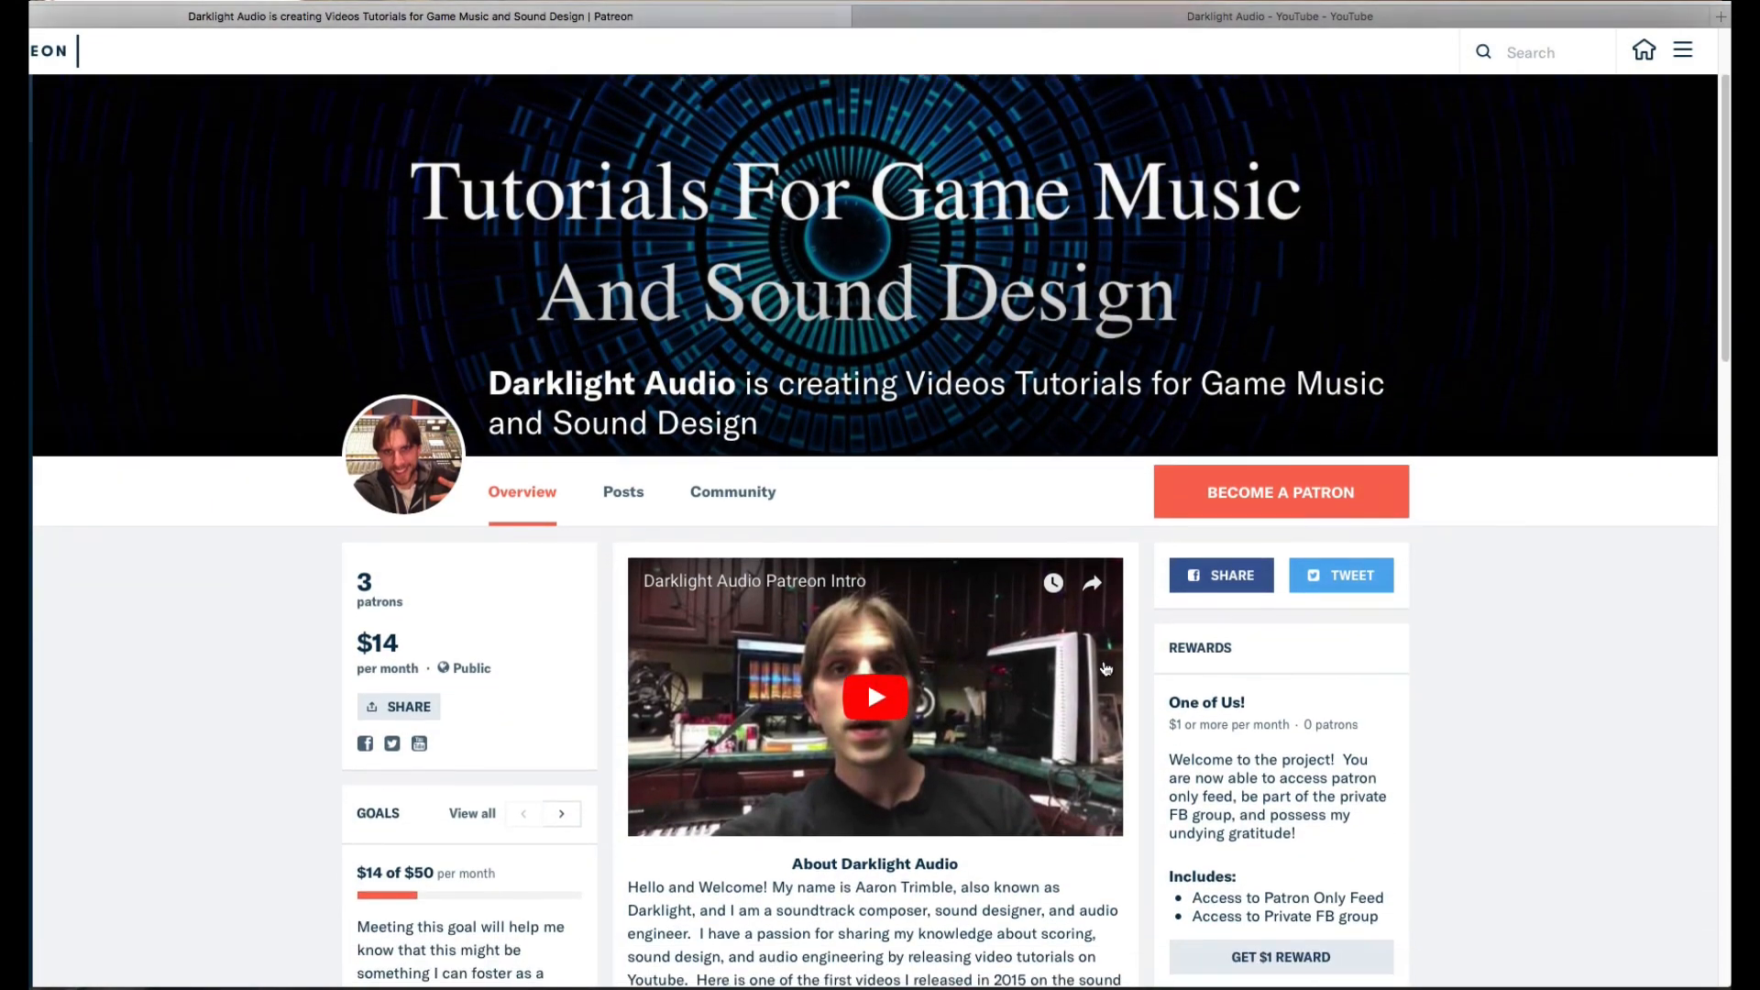
# - Look through the Darklight Audio Patreon page in the browser, covering the introduction, goals and reward tiers
pyautogui.scroll(-5, 1106, 668)
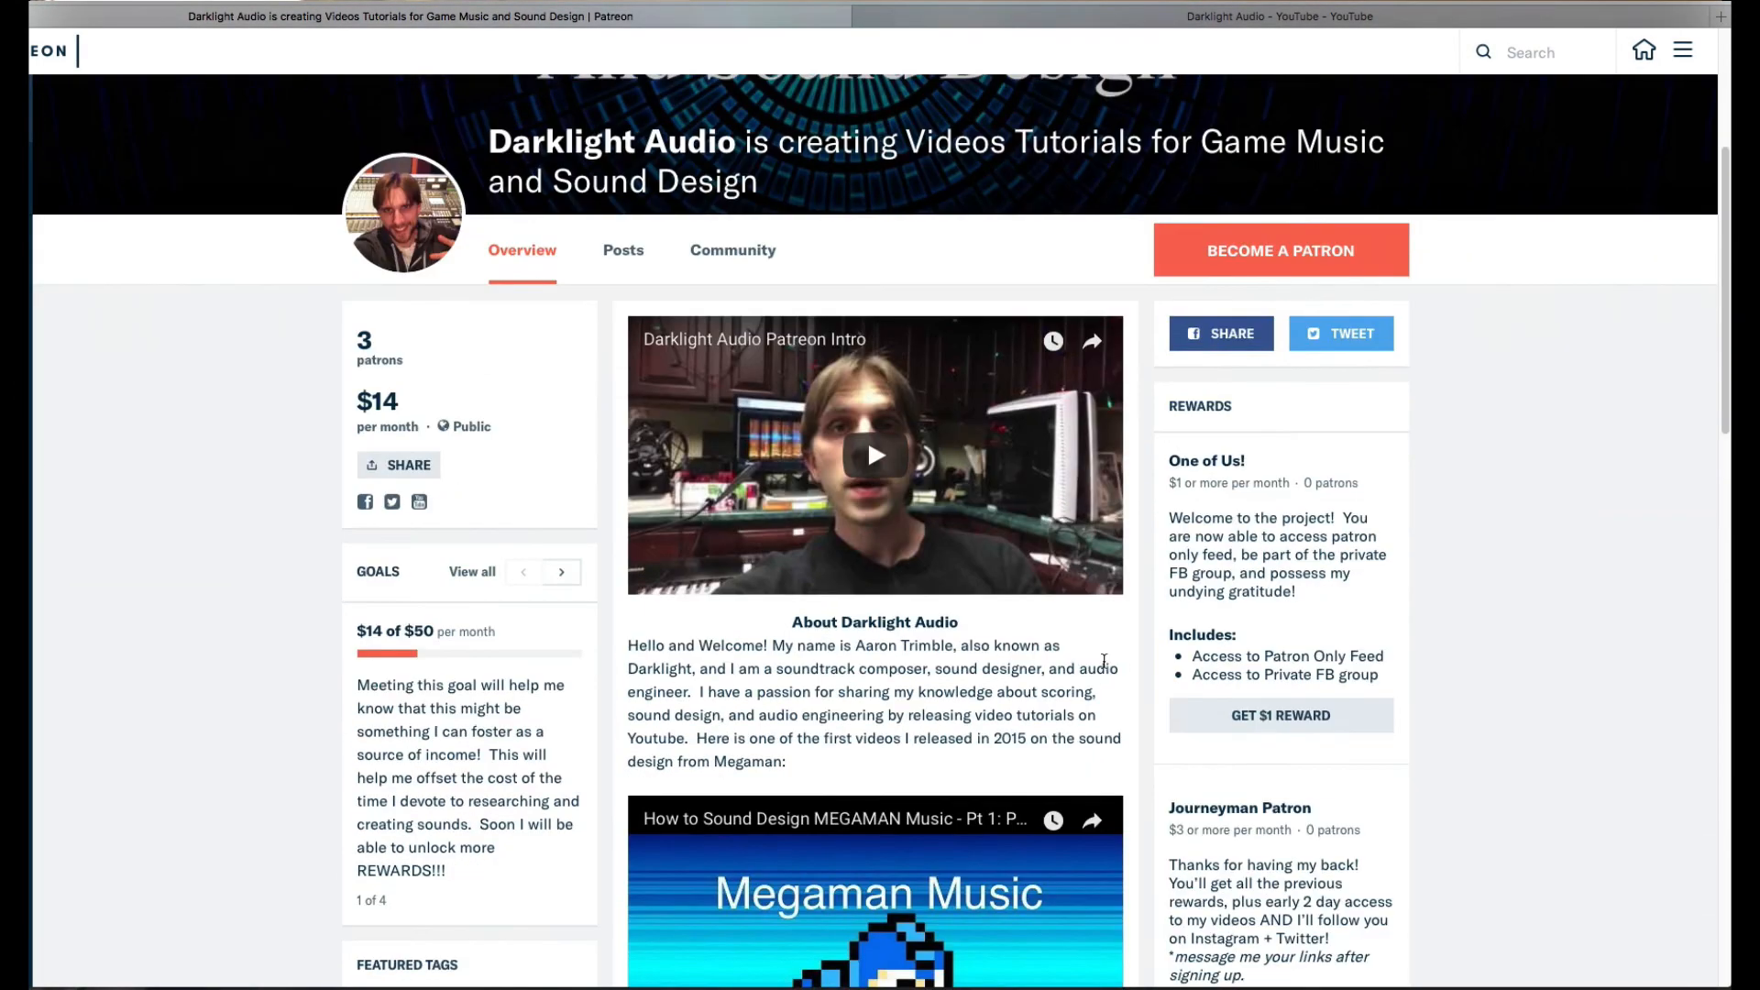
pyautogui.scroll(-7, 1106, 668)
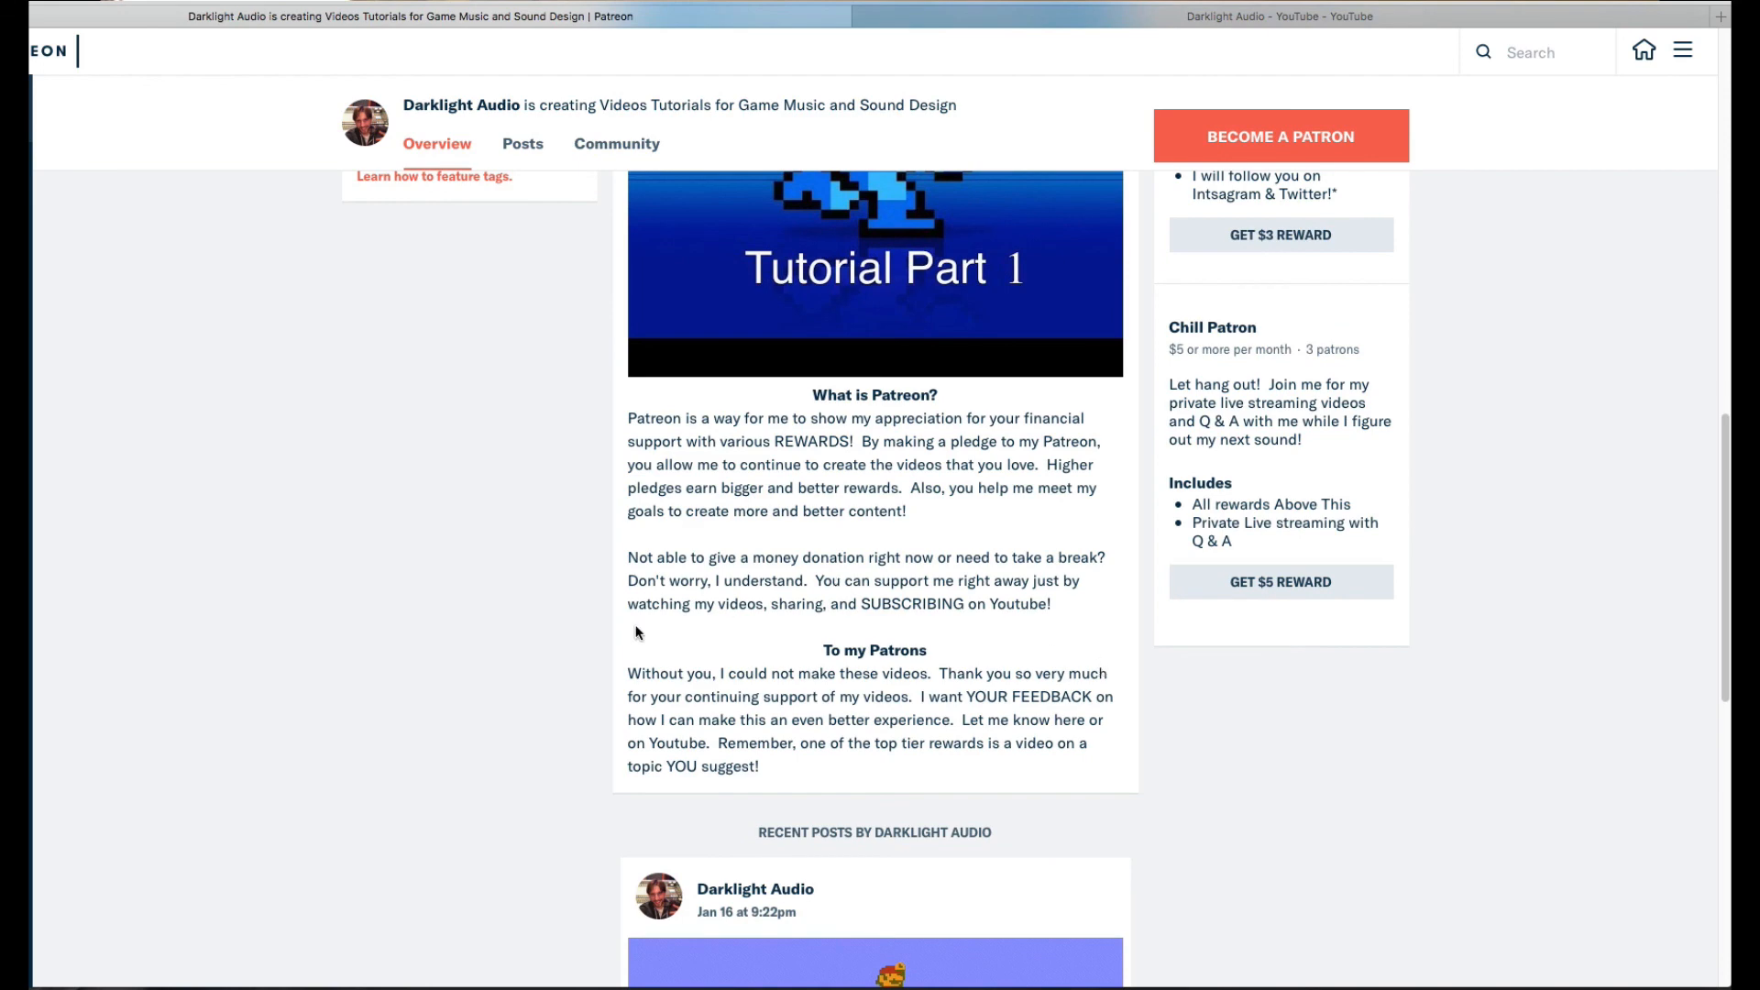
pyautogui.scroll(7, 615, 624)
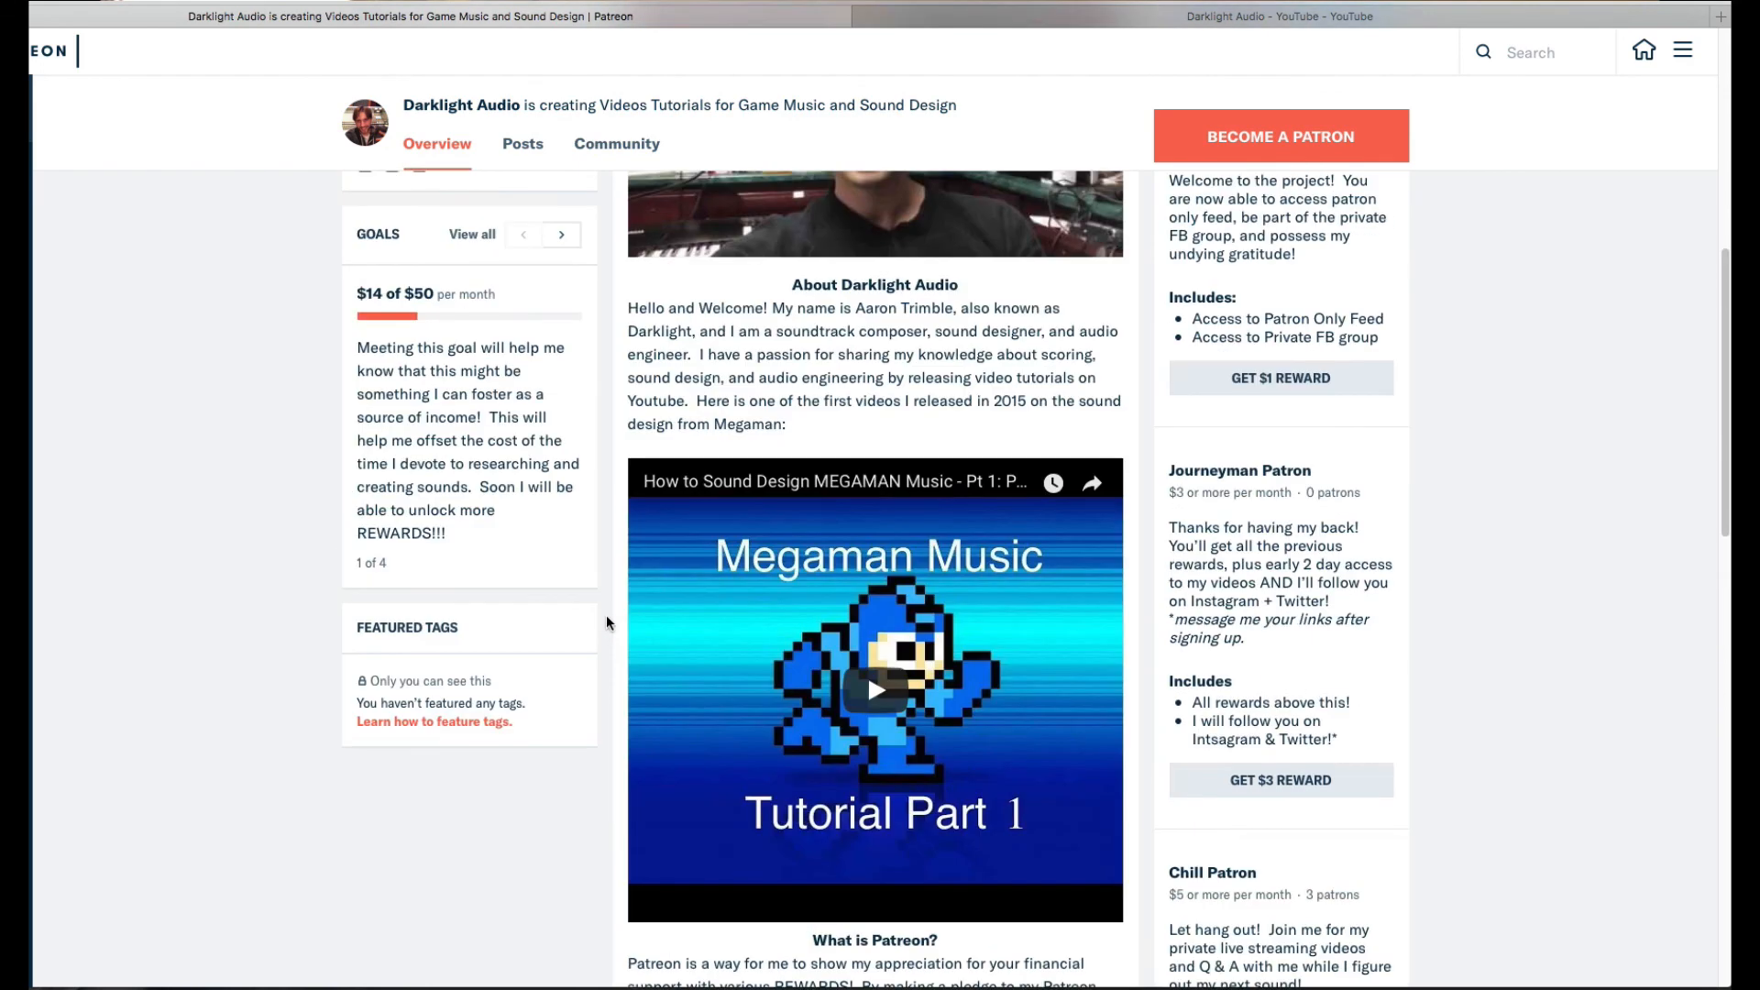
pyautogui.scroll(3, 629, 454)
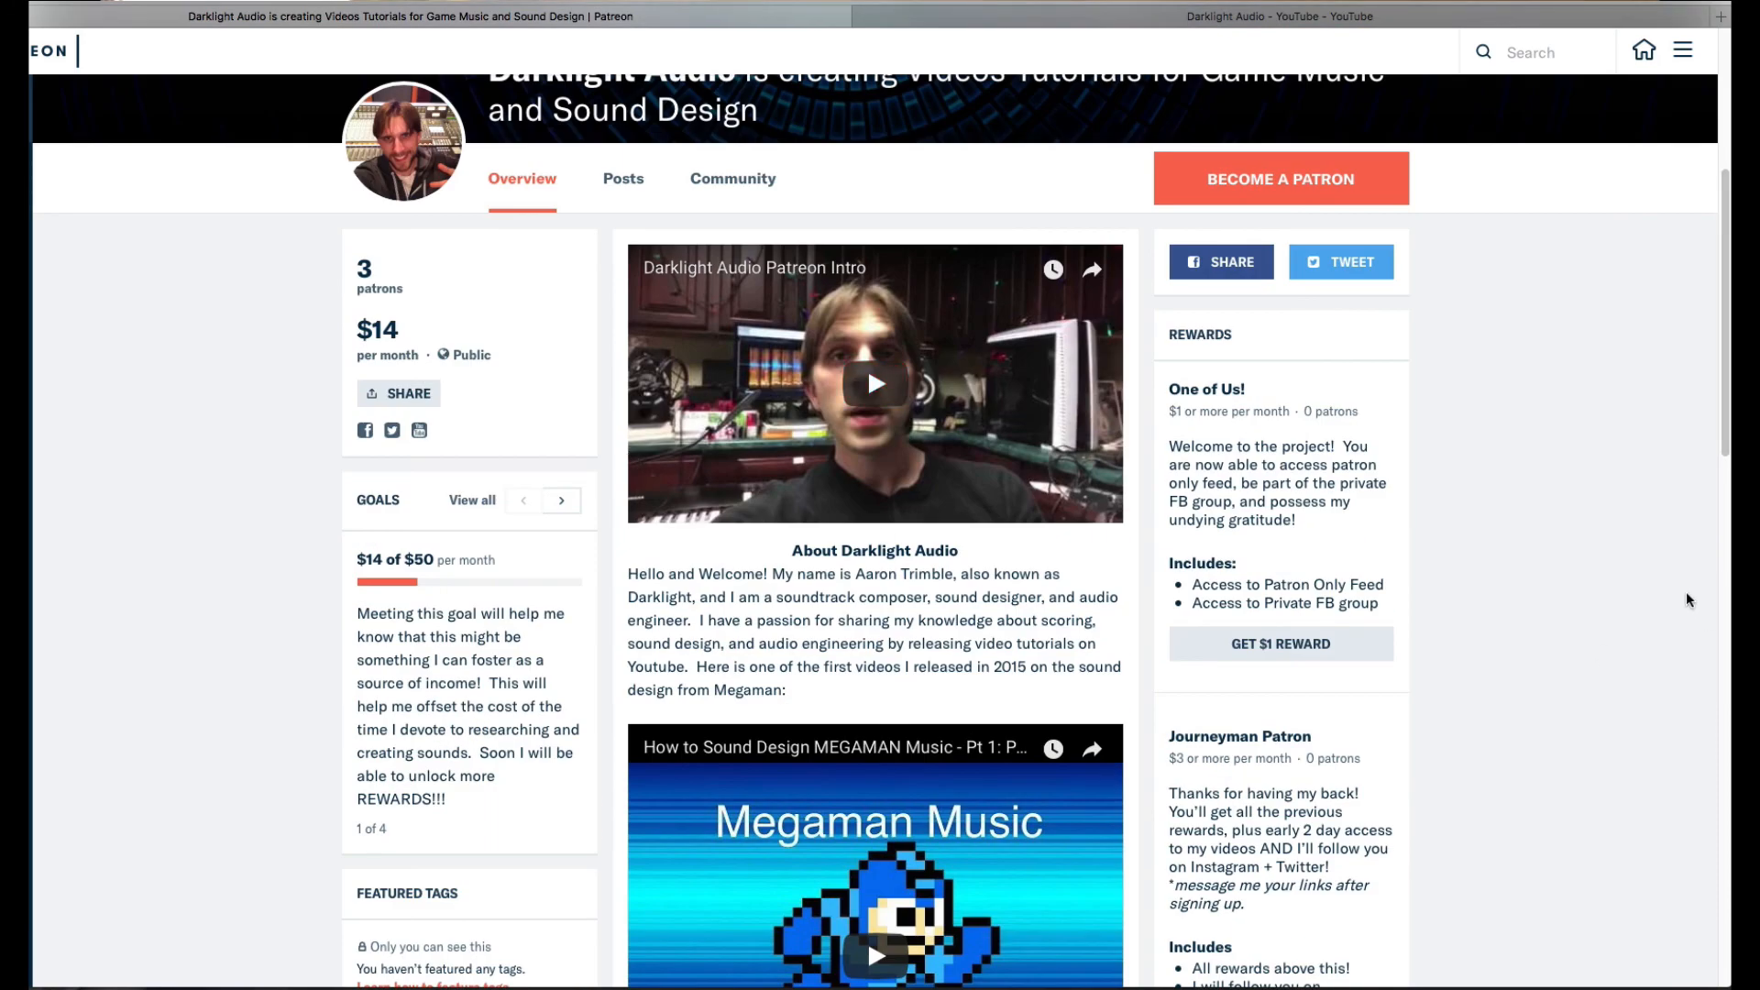